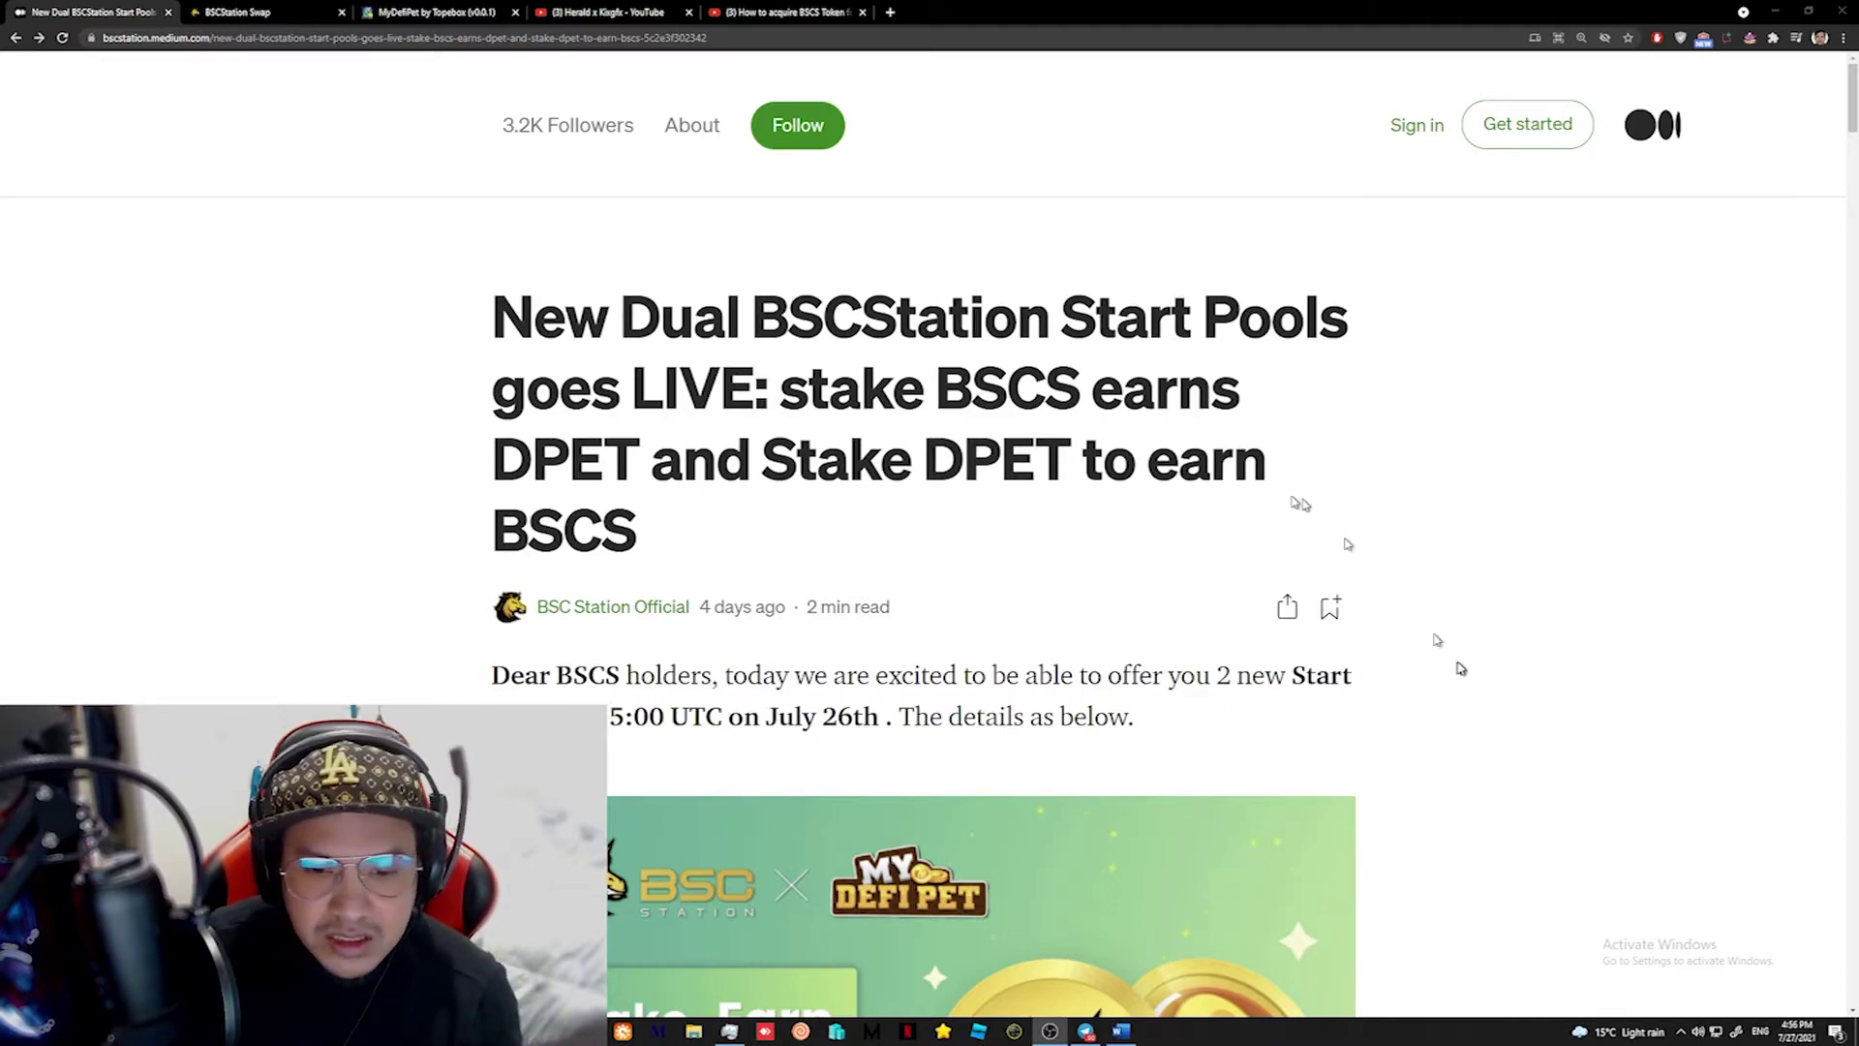
Read the opening of the Medium article on the dual BSCStation Start Pools, including its introduction and stake/earn banner.
scroll(977, 532, down, 2)
scroll(895, 574, down, 2)
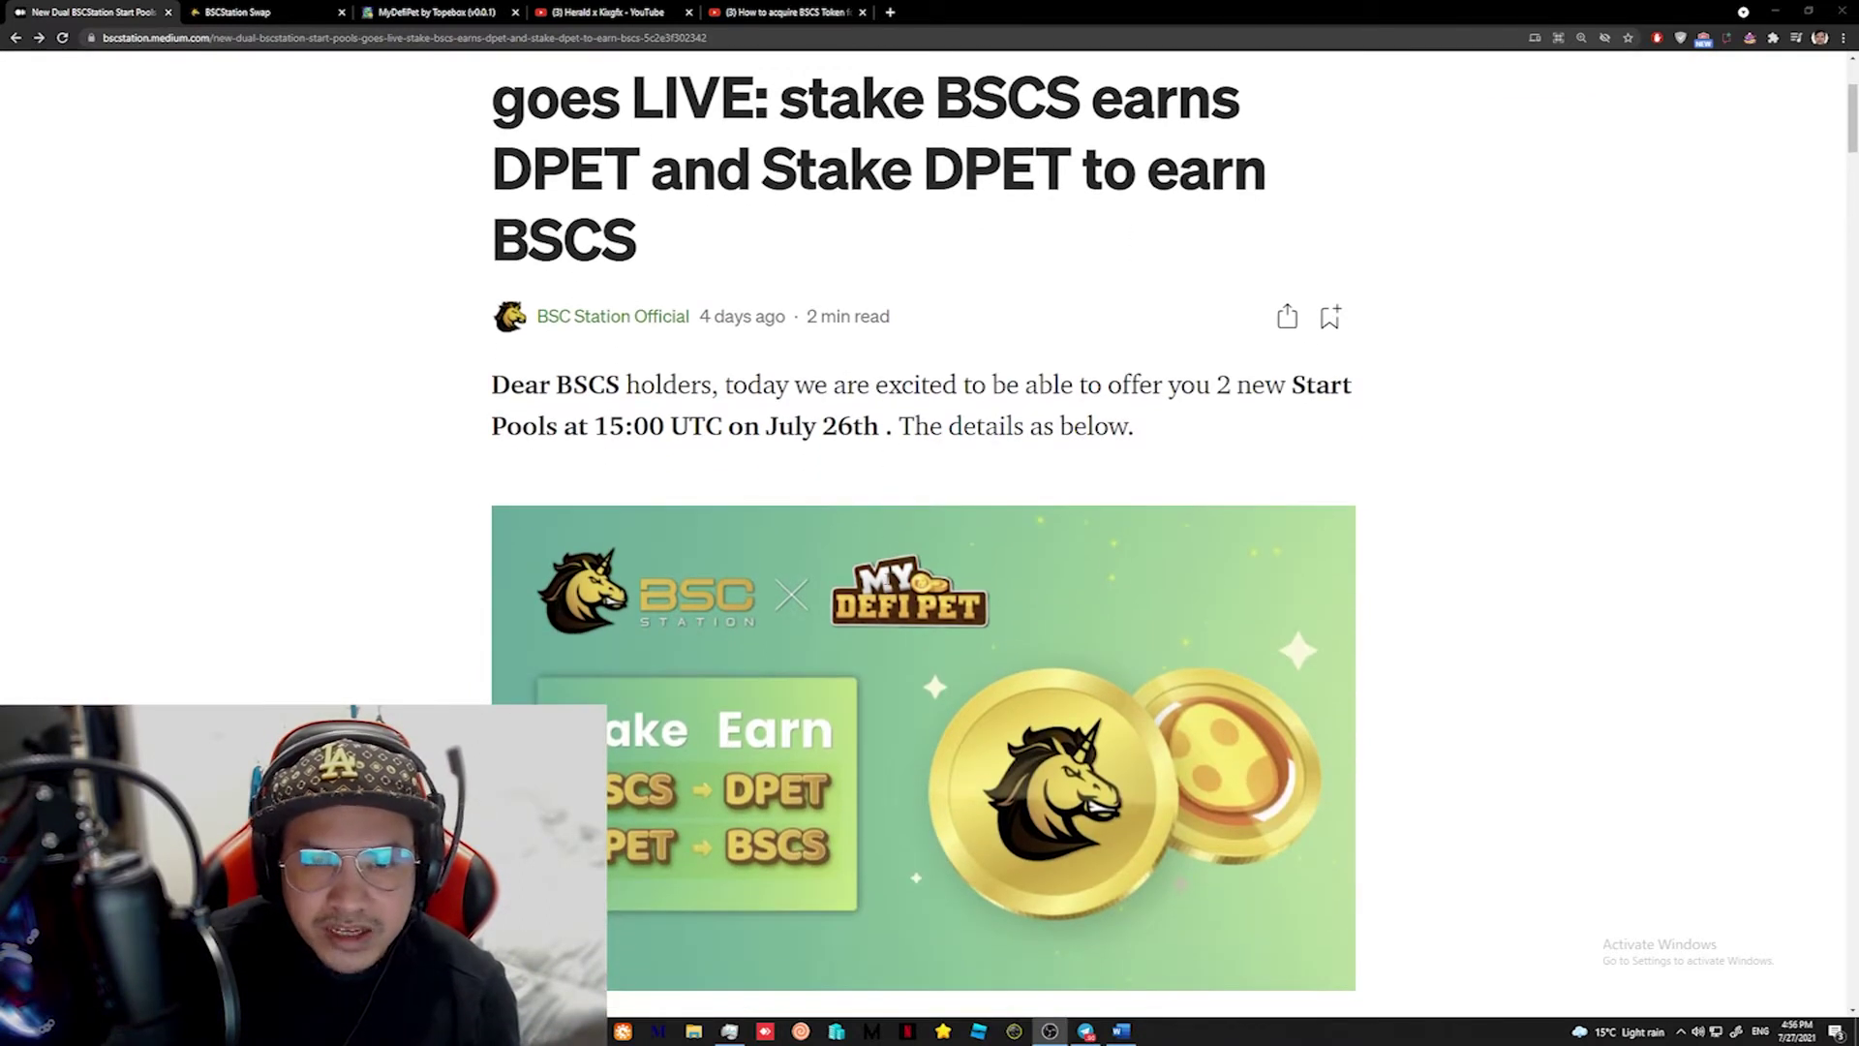
scroll(896, 573, up, 2)
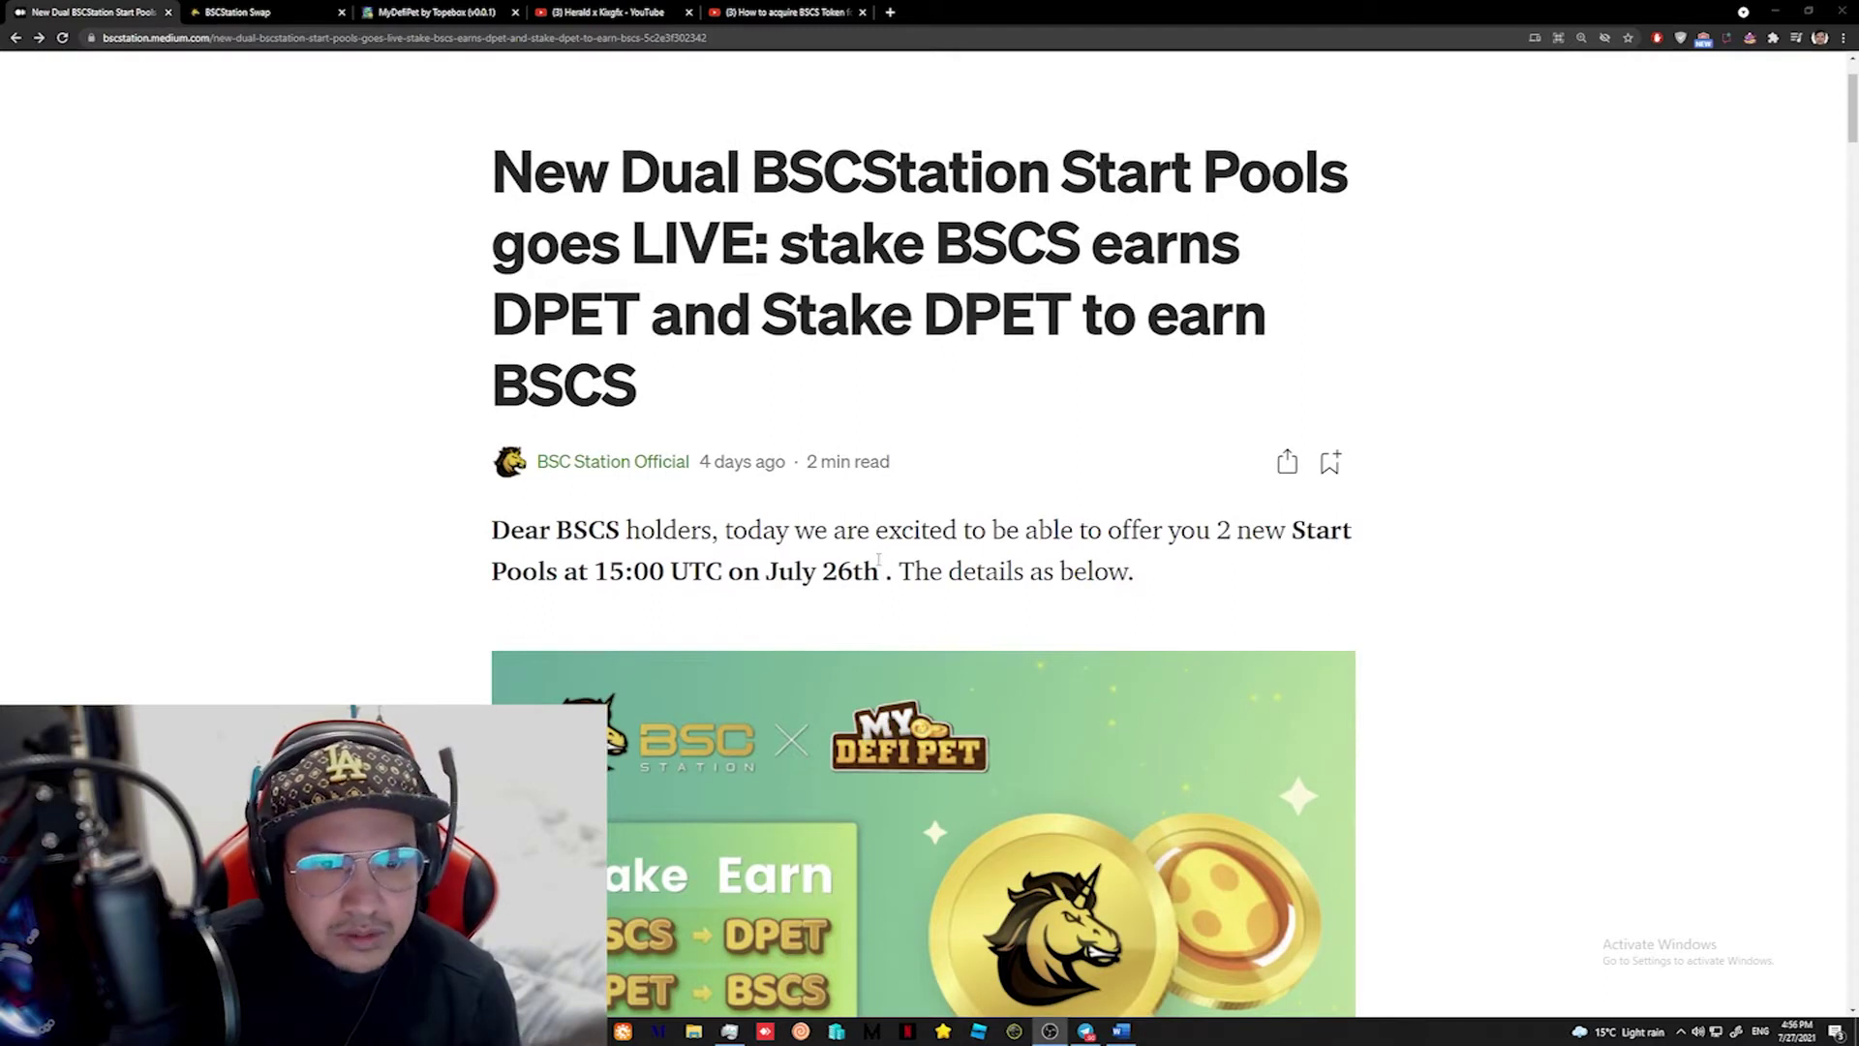
scroll(878, 558, up, 2)
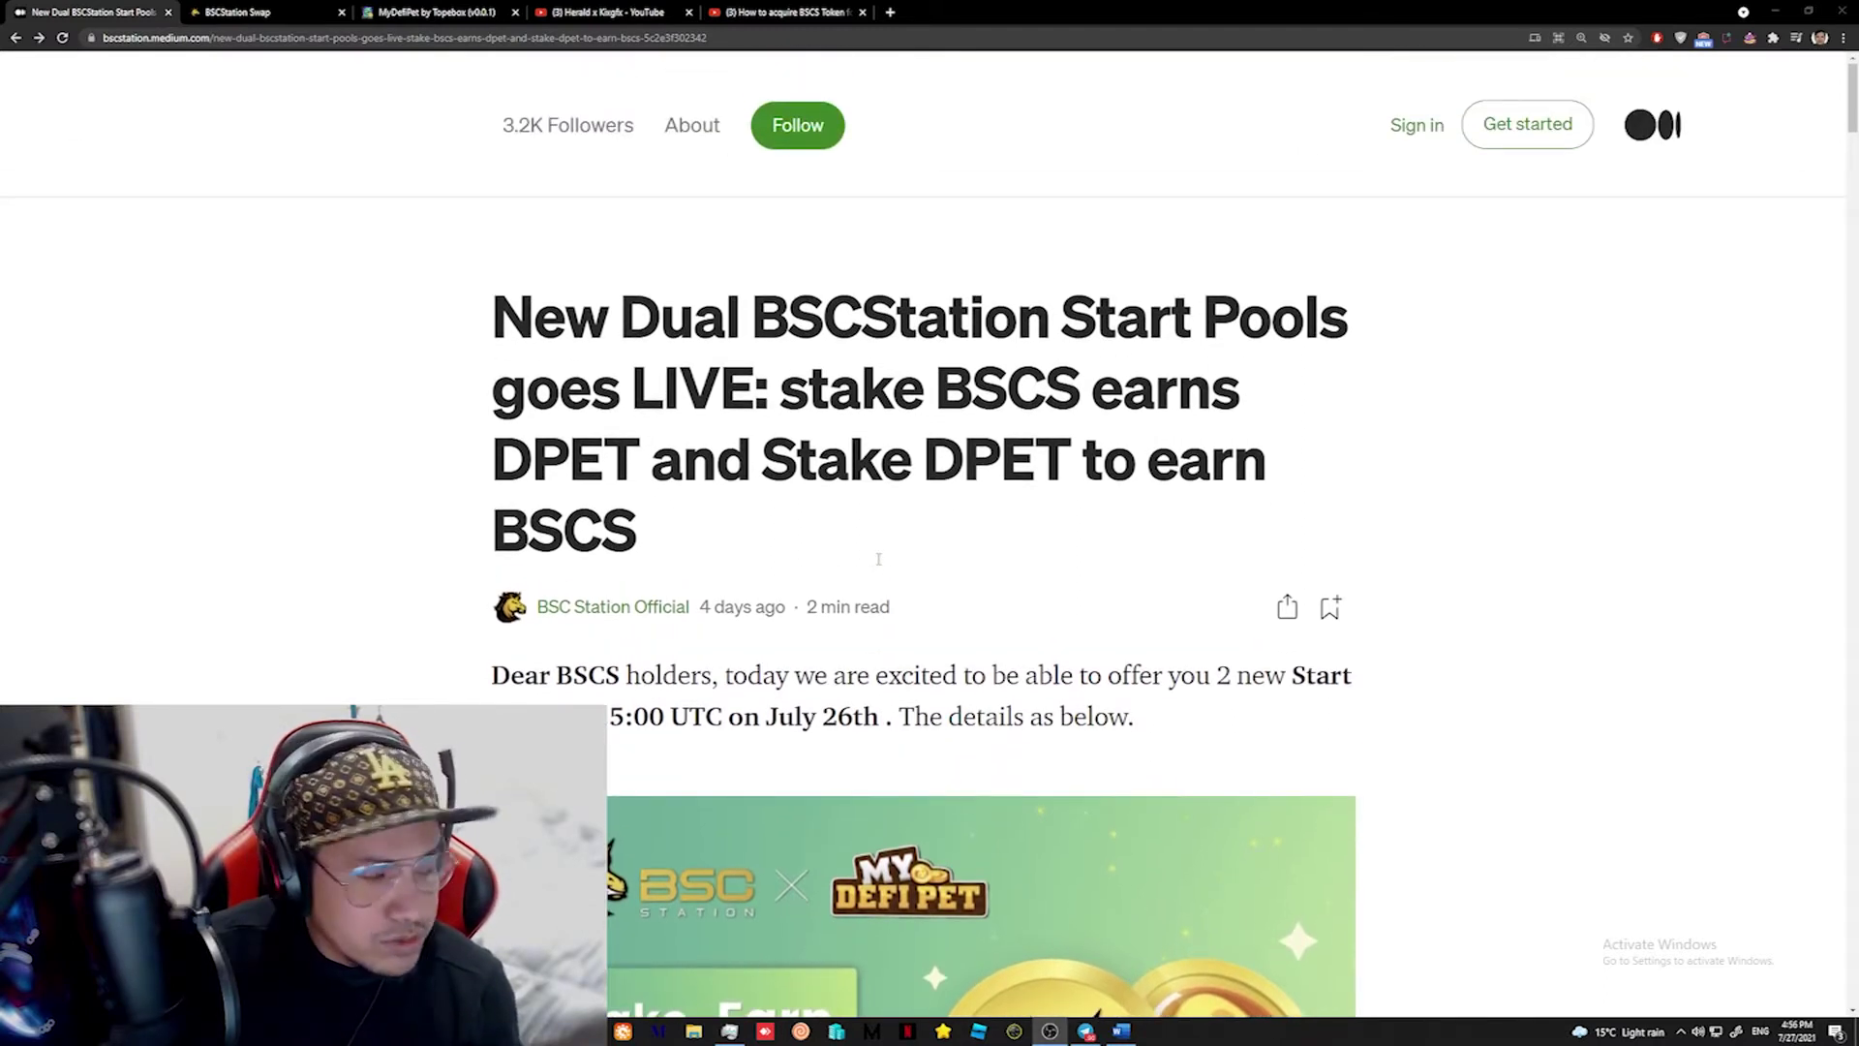
scroll(878, 559, down, 6)
scroll(693, 380, up, 1)
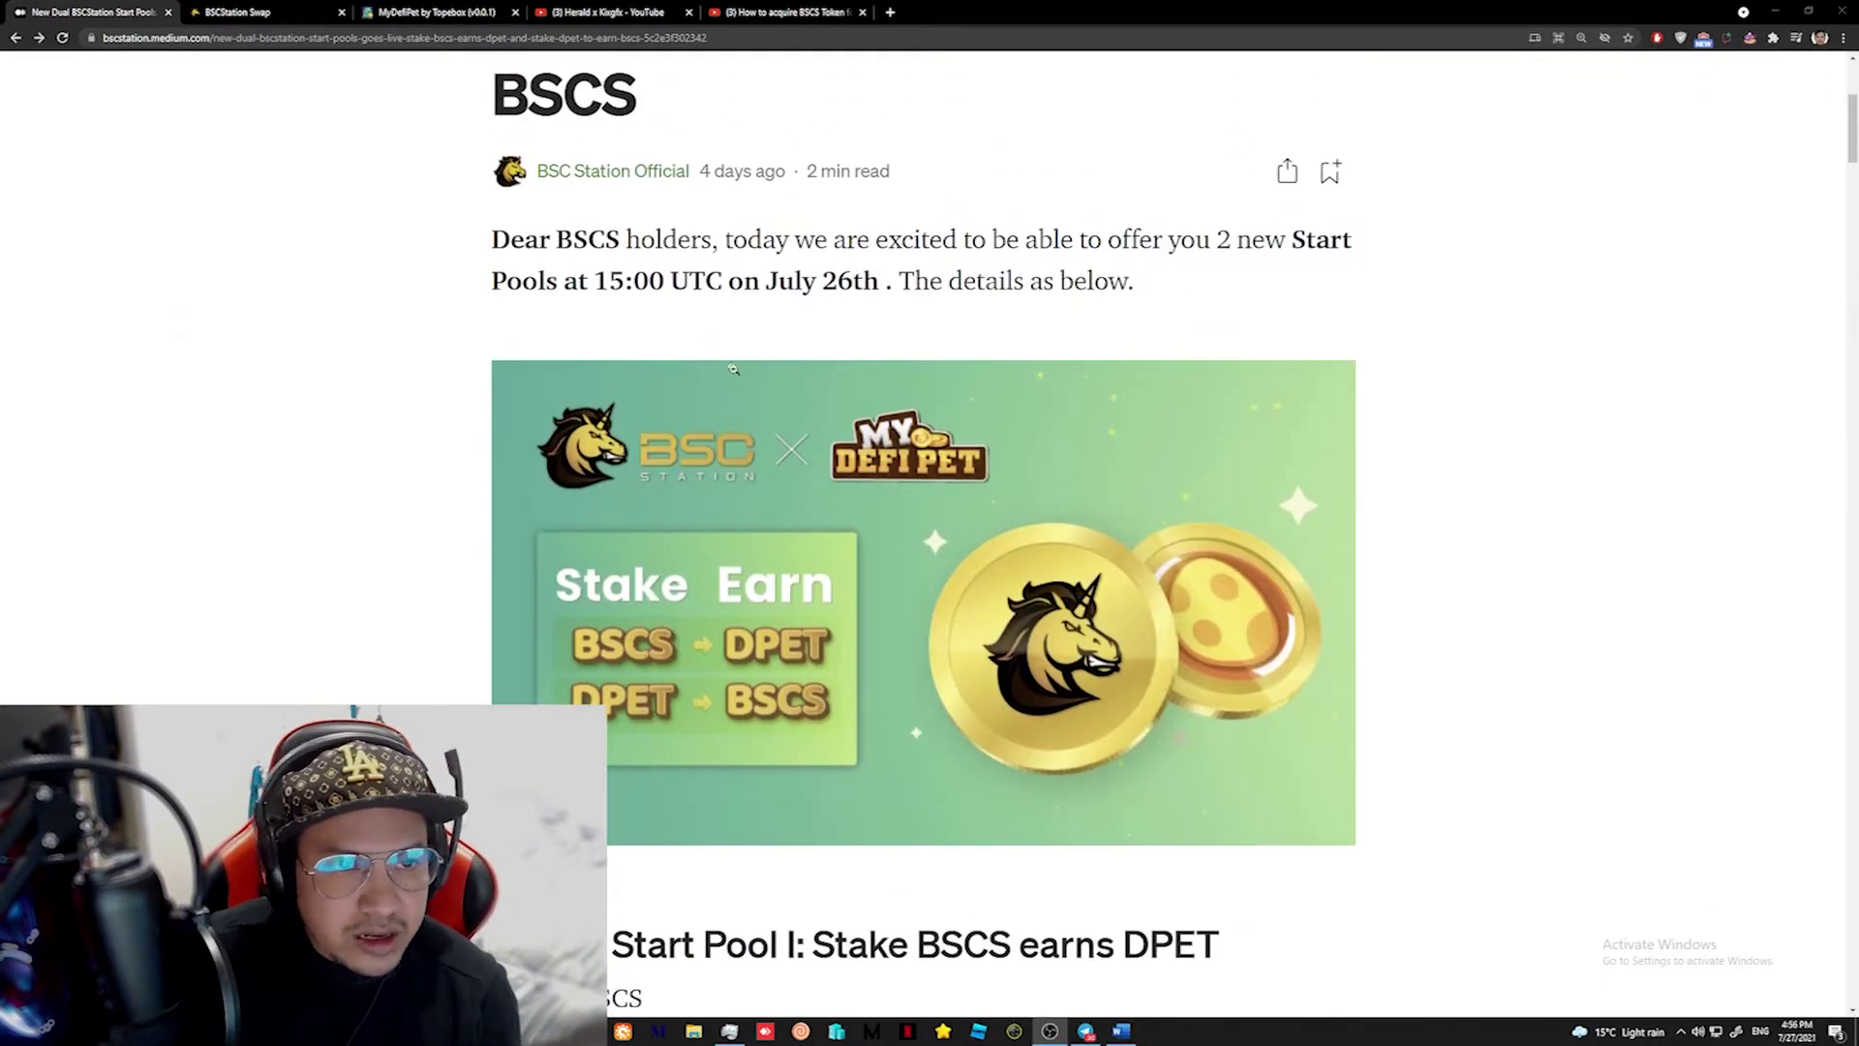
scroll(692, 380, down, 2)
scroll(692, 380, up, 3)
Switch to the My DeFi Pet game, view the Staking Center building's information, and return to the map.
key(ctrl+3)
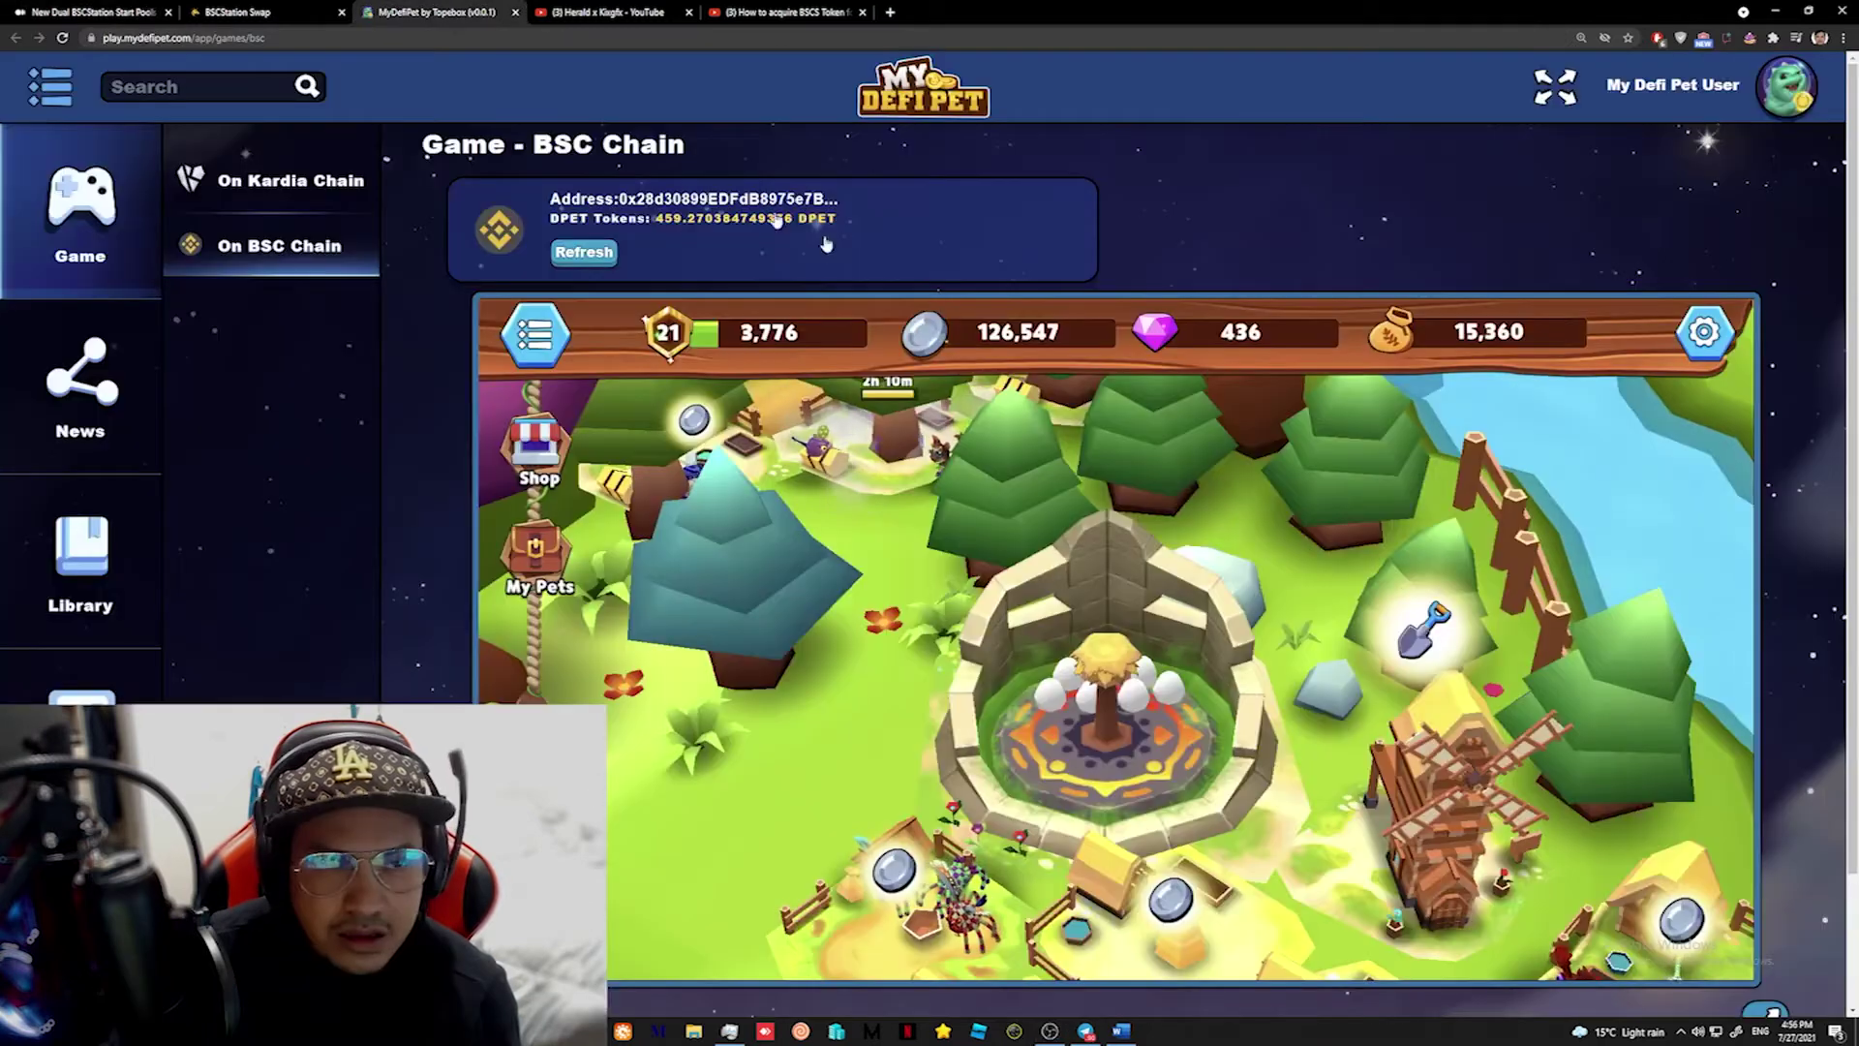
scroll(1082, 546, down, 3)
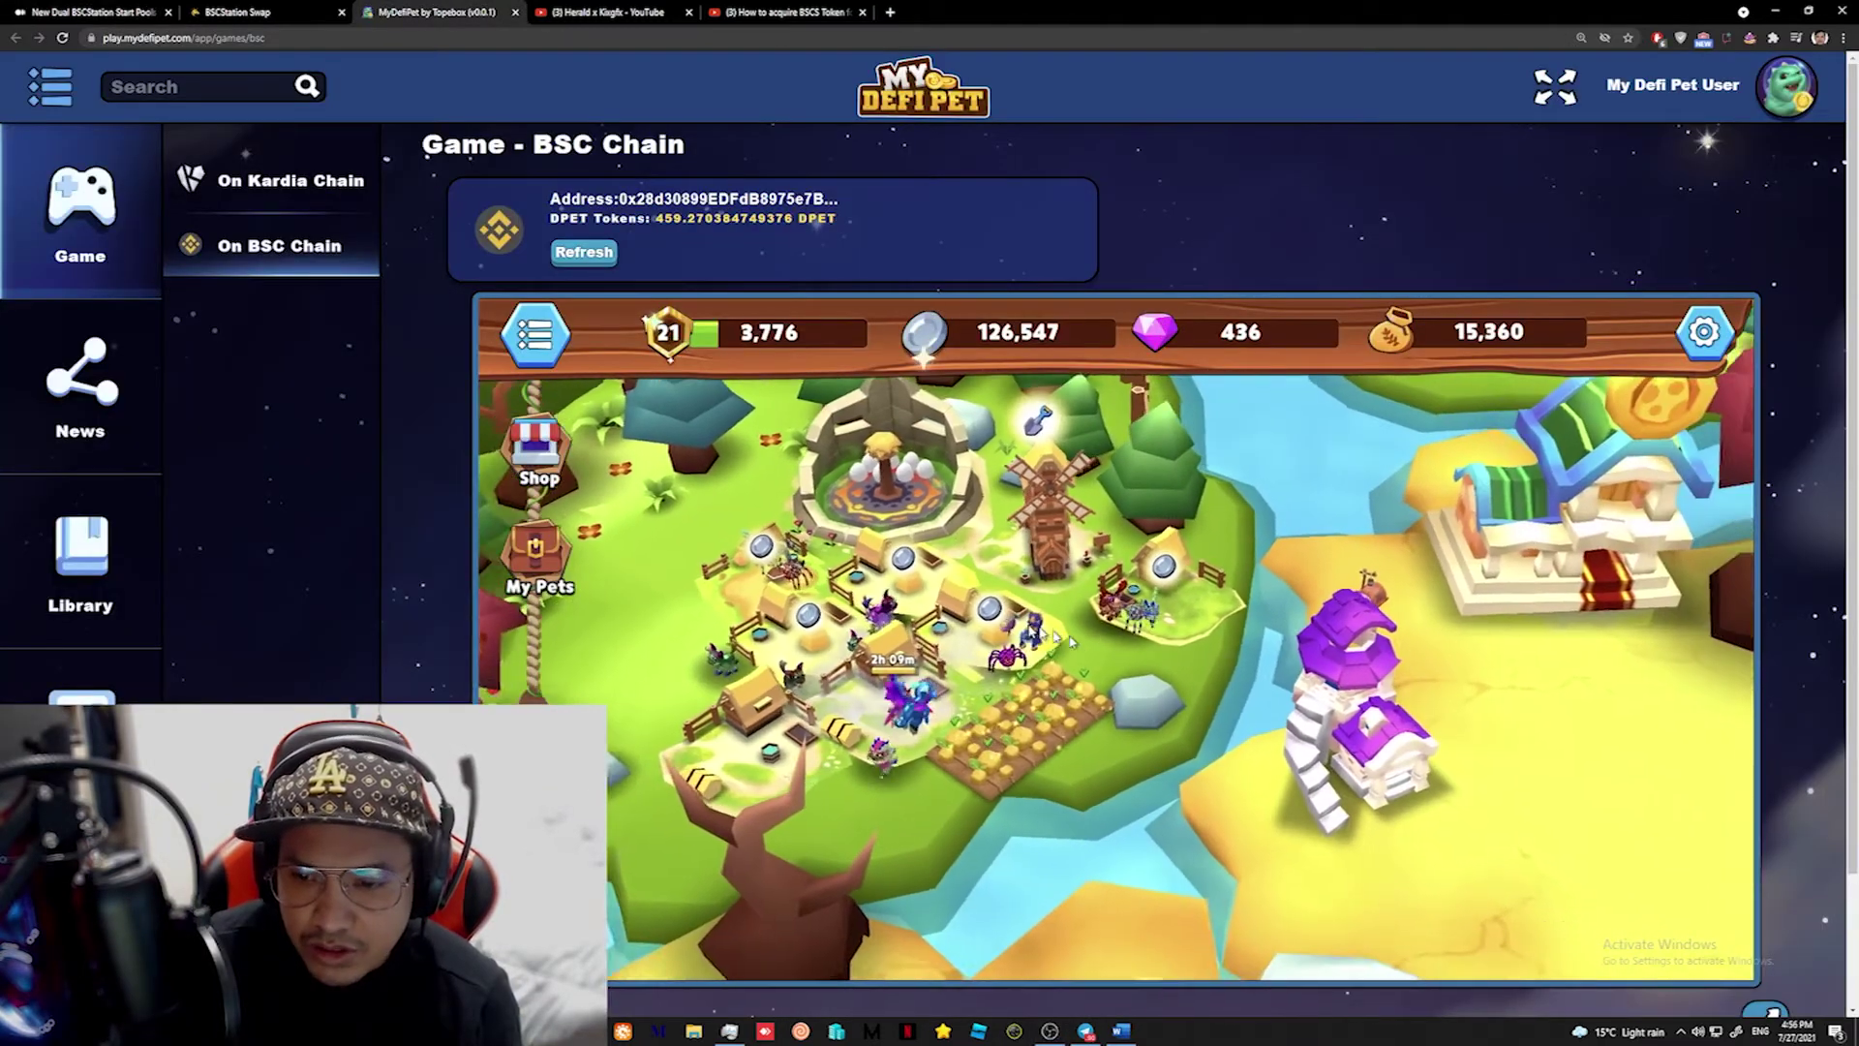
scroll(1051, 647, down, 2)
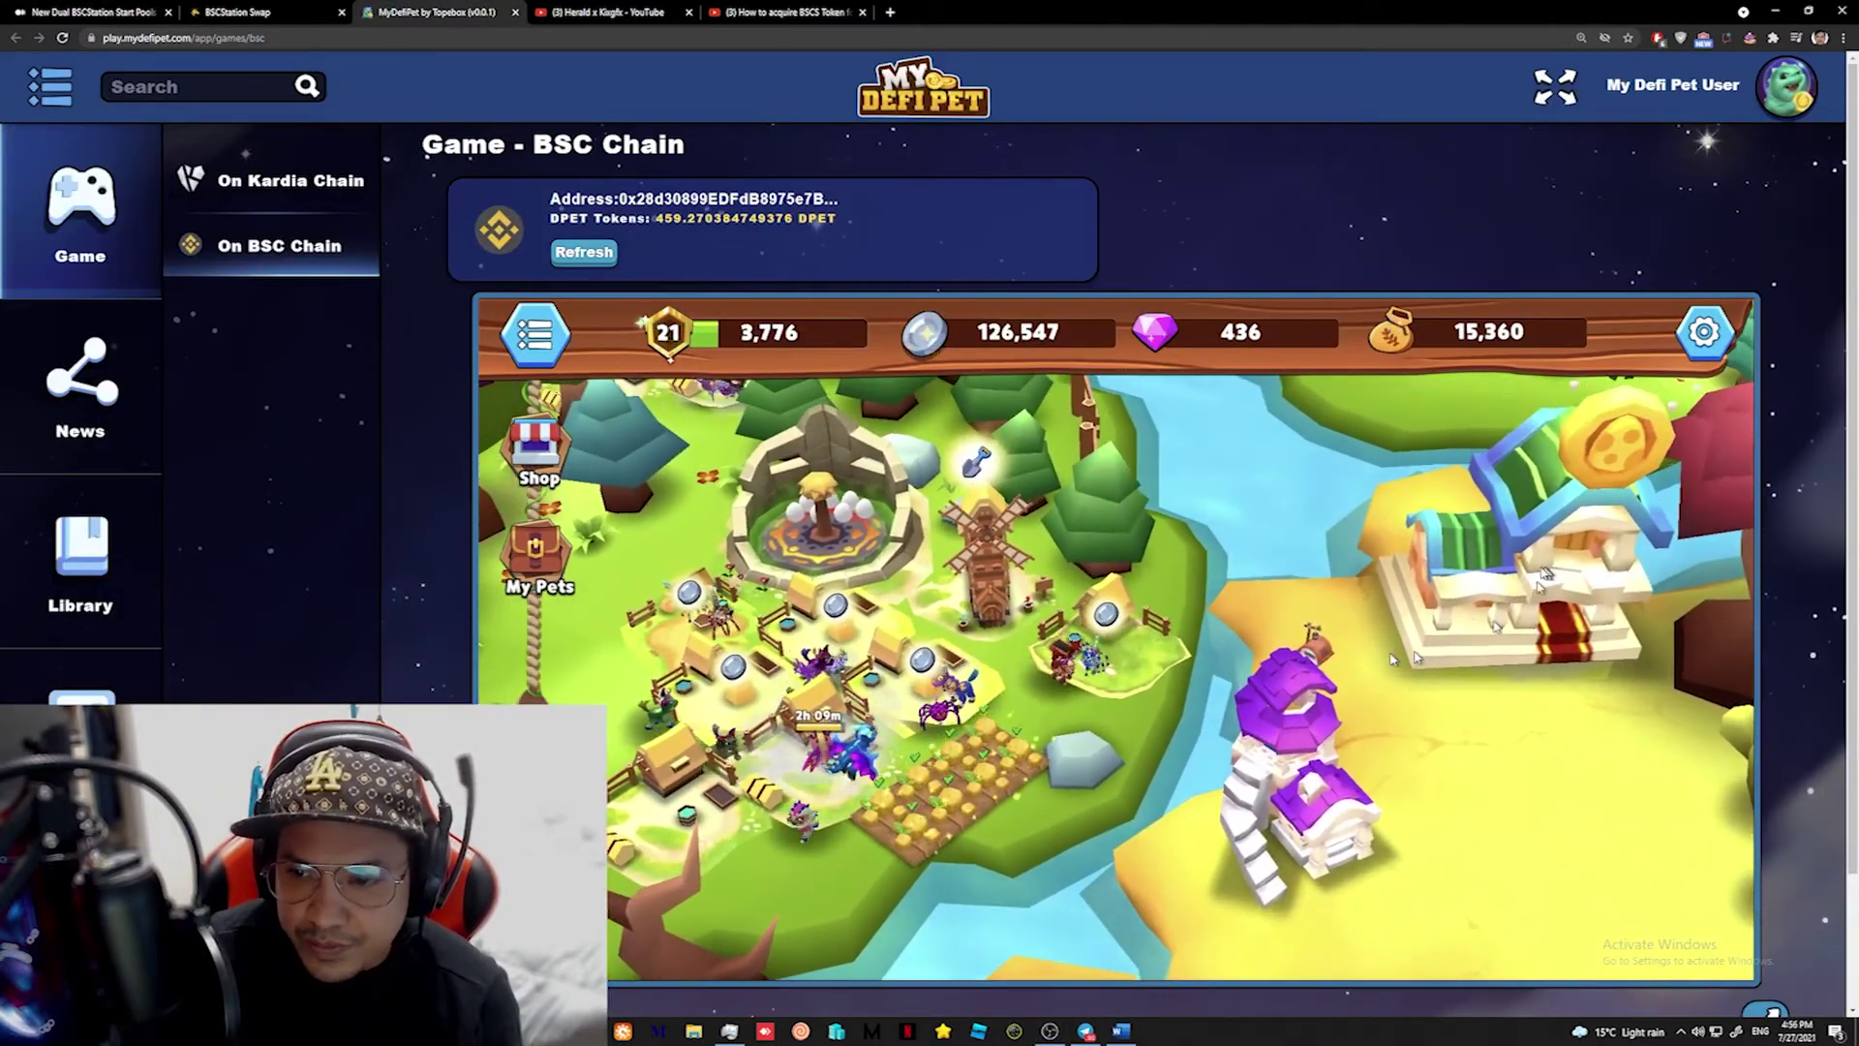
scroll(1391, 649, down, 2)
drag(1392, 649, 1114, 629)
click(1152, 590)
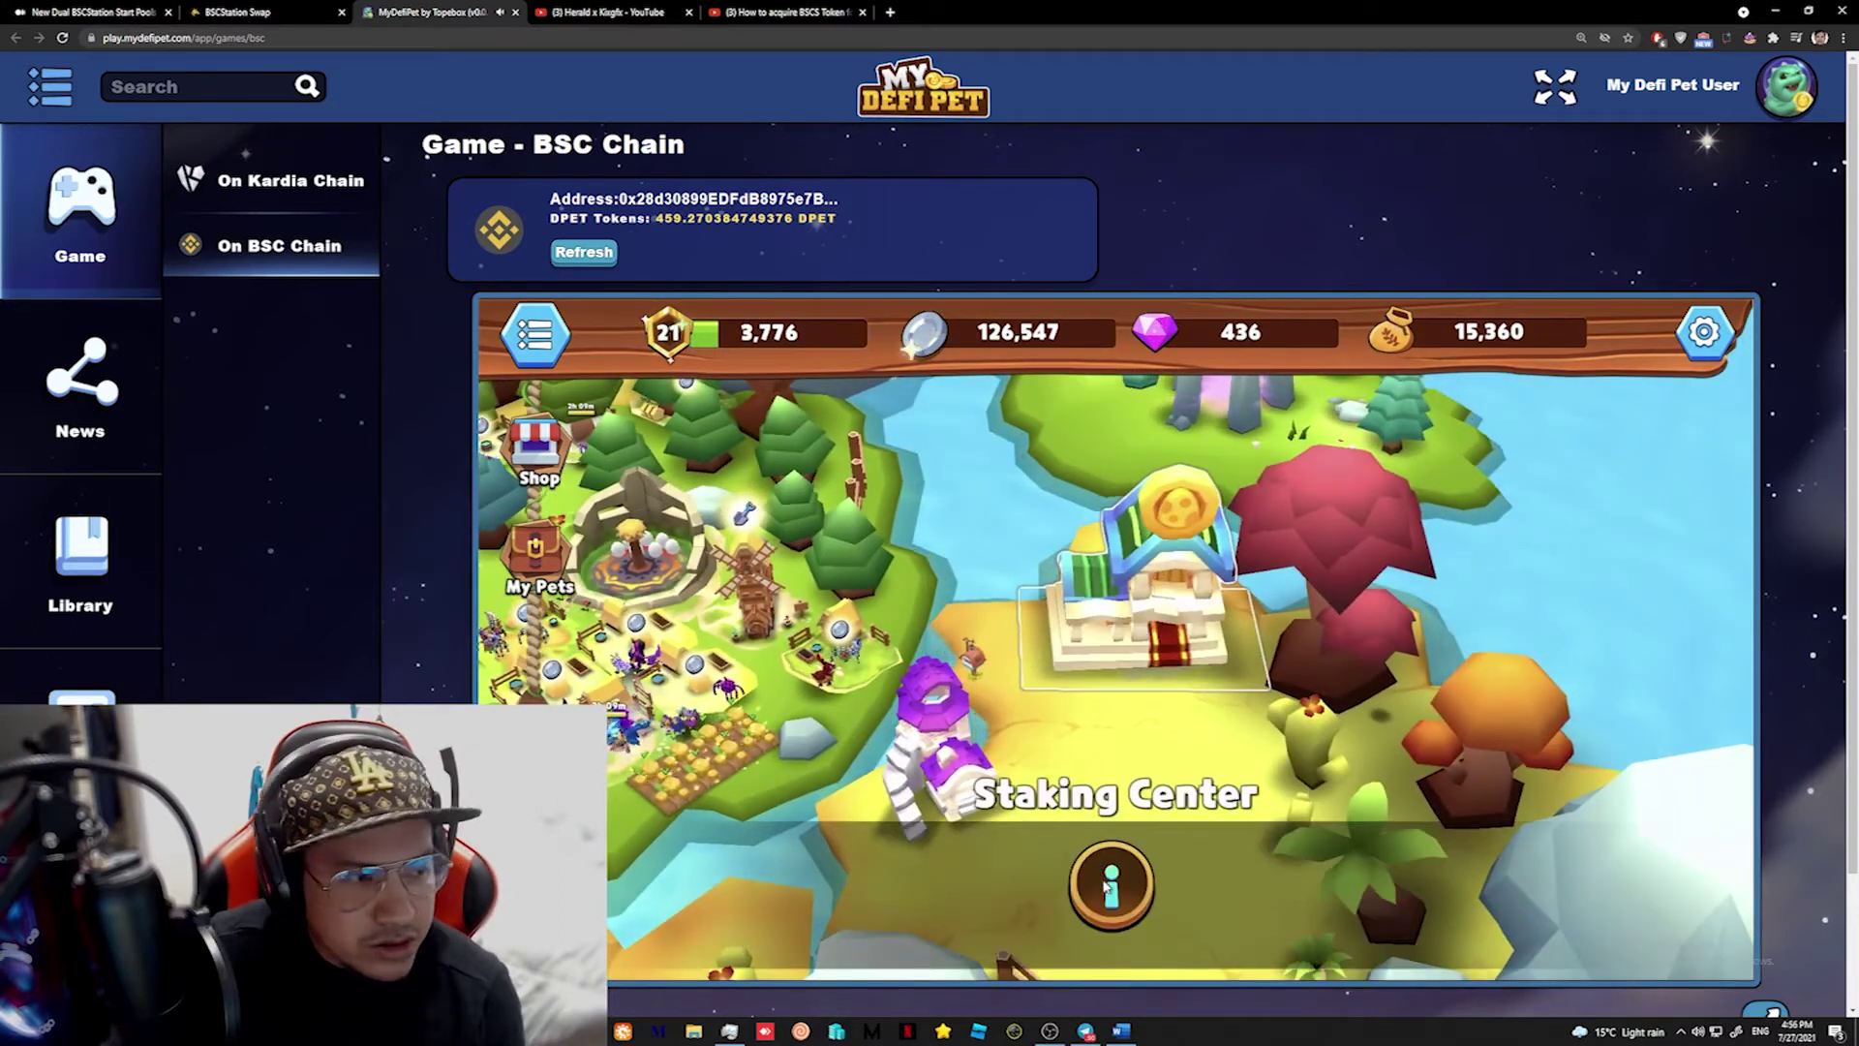
click(1104, 881)
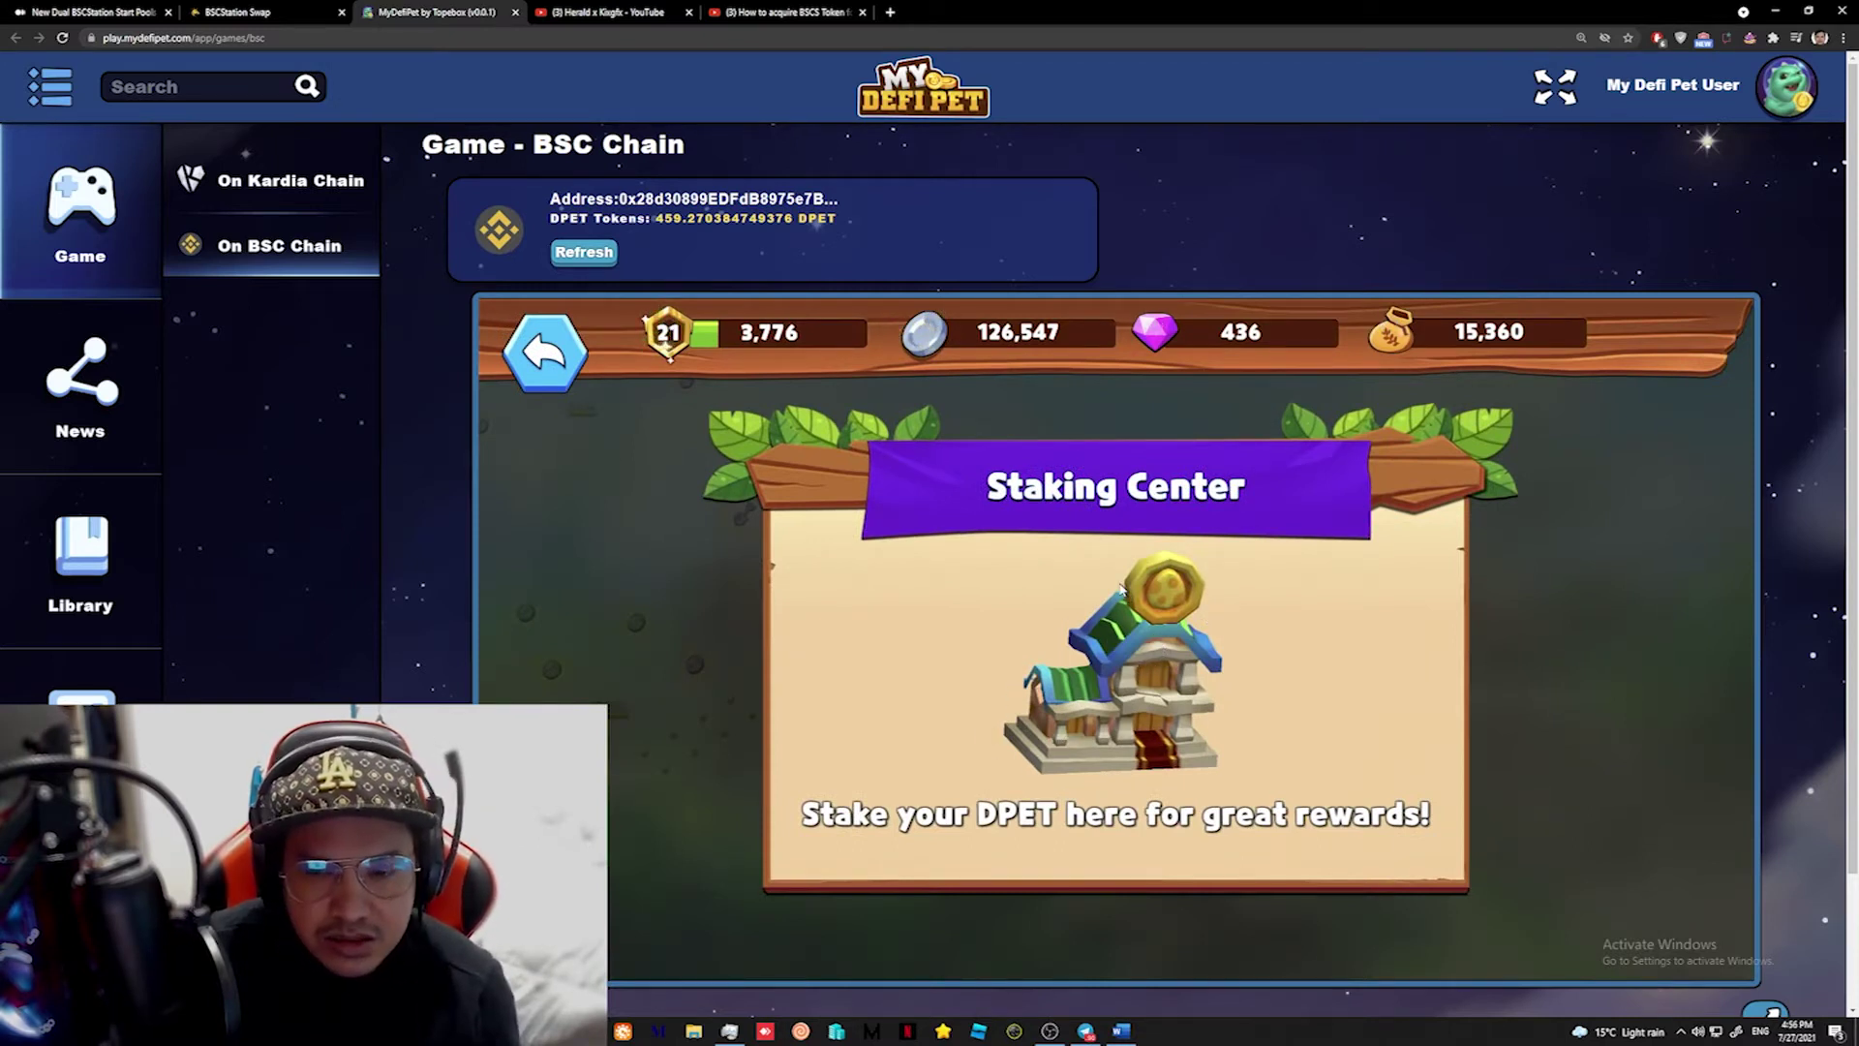
click(543, 373)
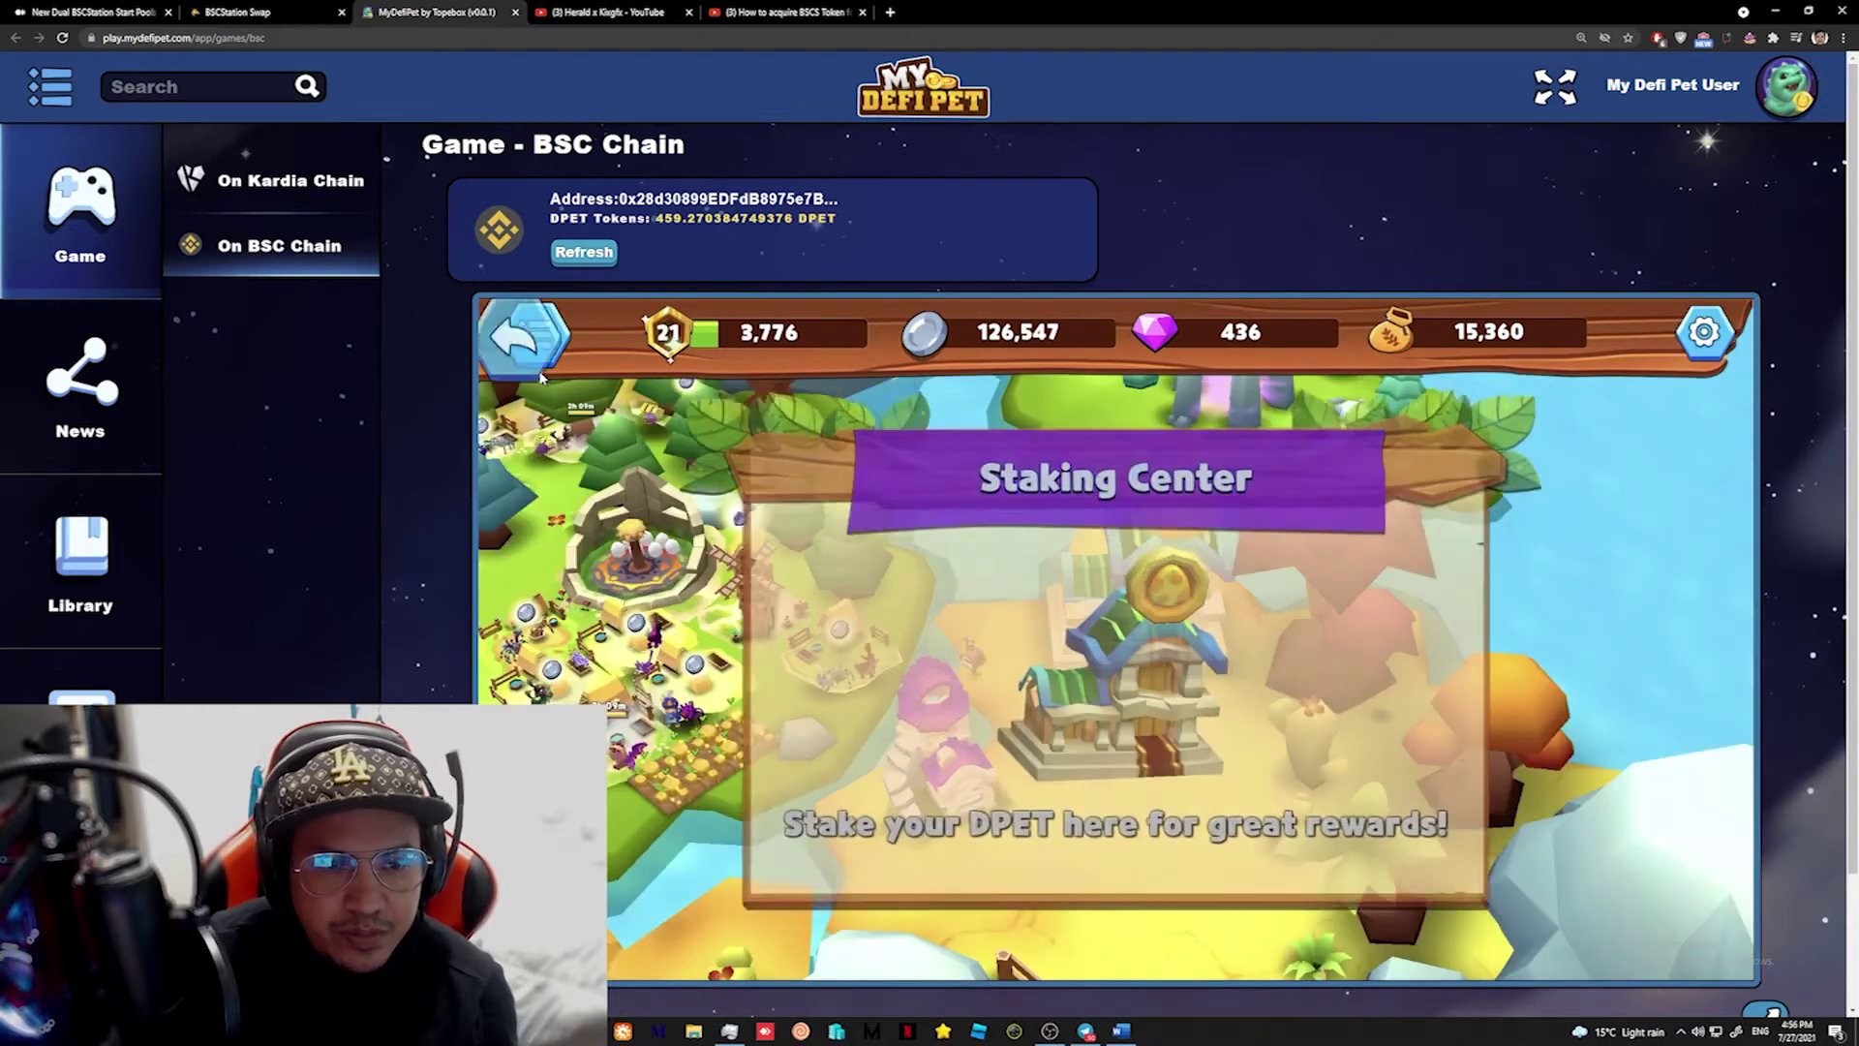
Return to the BSCStation article and review its headline, the pools' launch time and date, and the stake/earn banner.
click(271, 10)
click(150, 12)
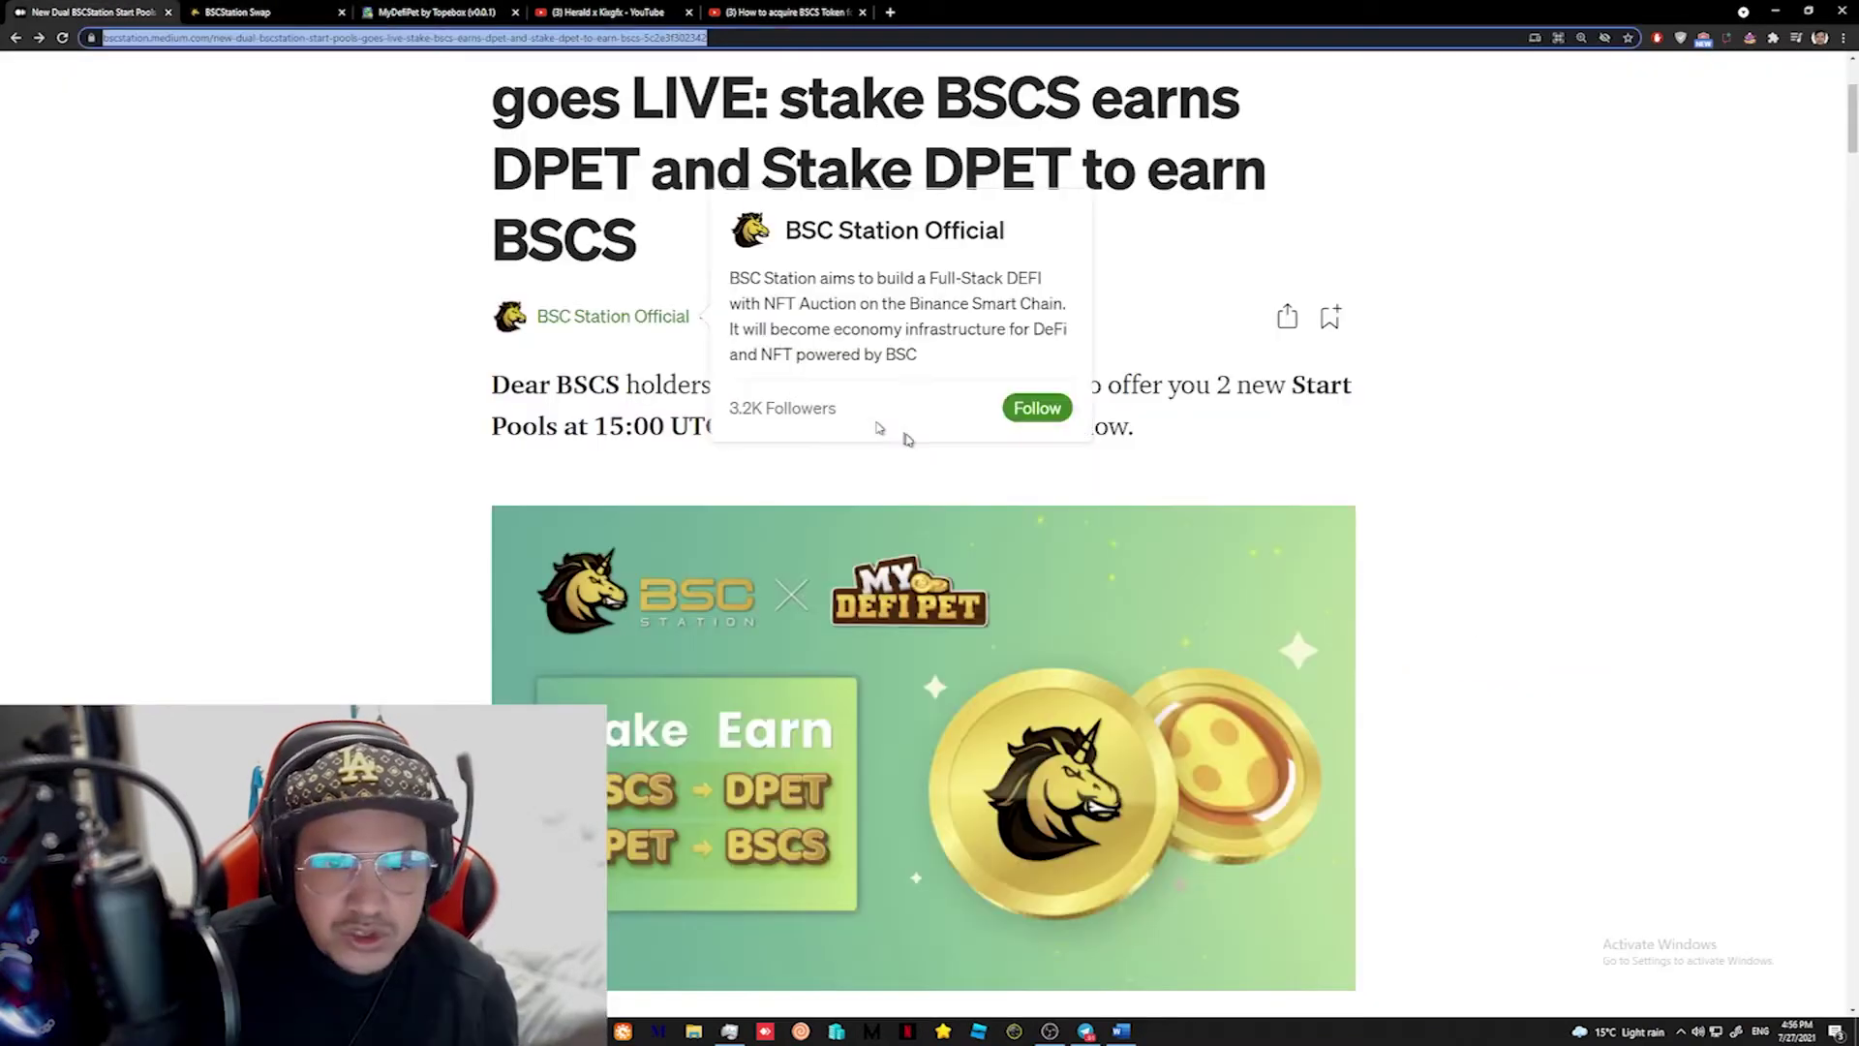
scroll(623, 311, up, 3)
drag(492, 244, 781, 250)
scroll(781, 250, up, 1)
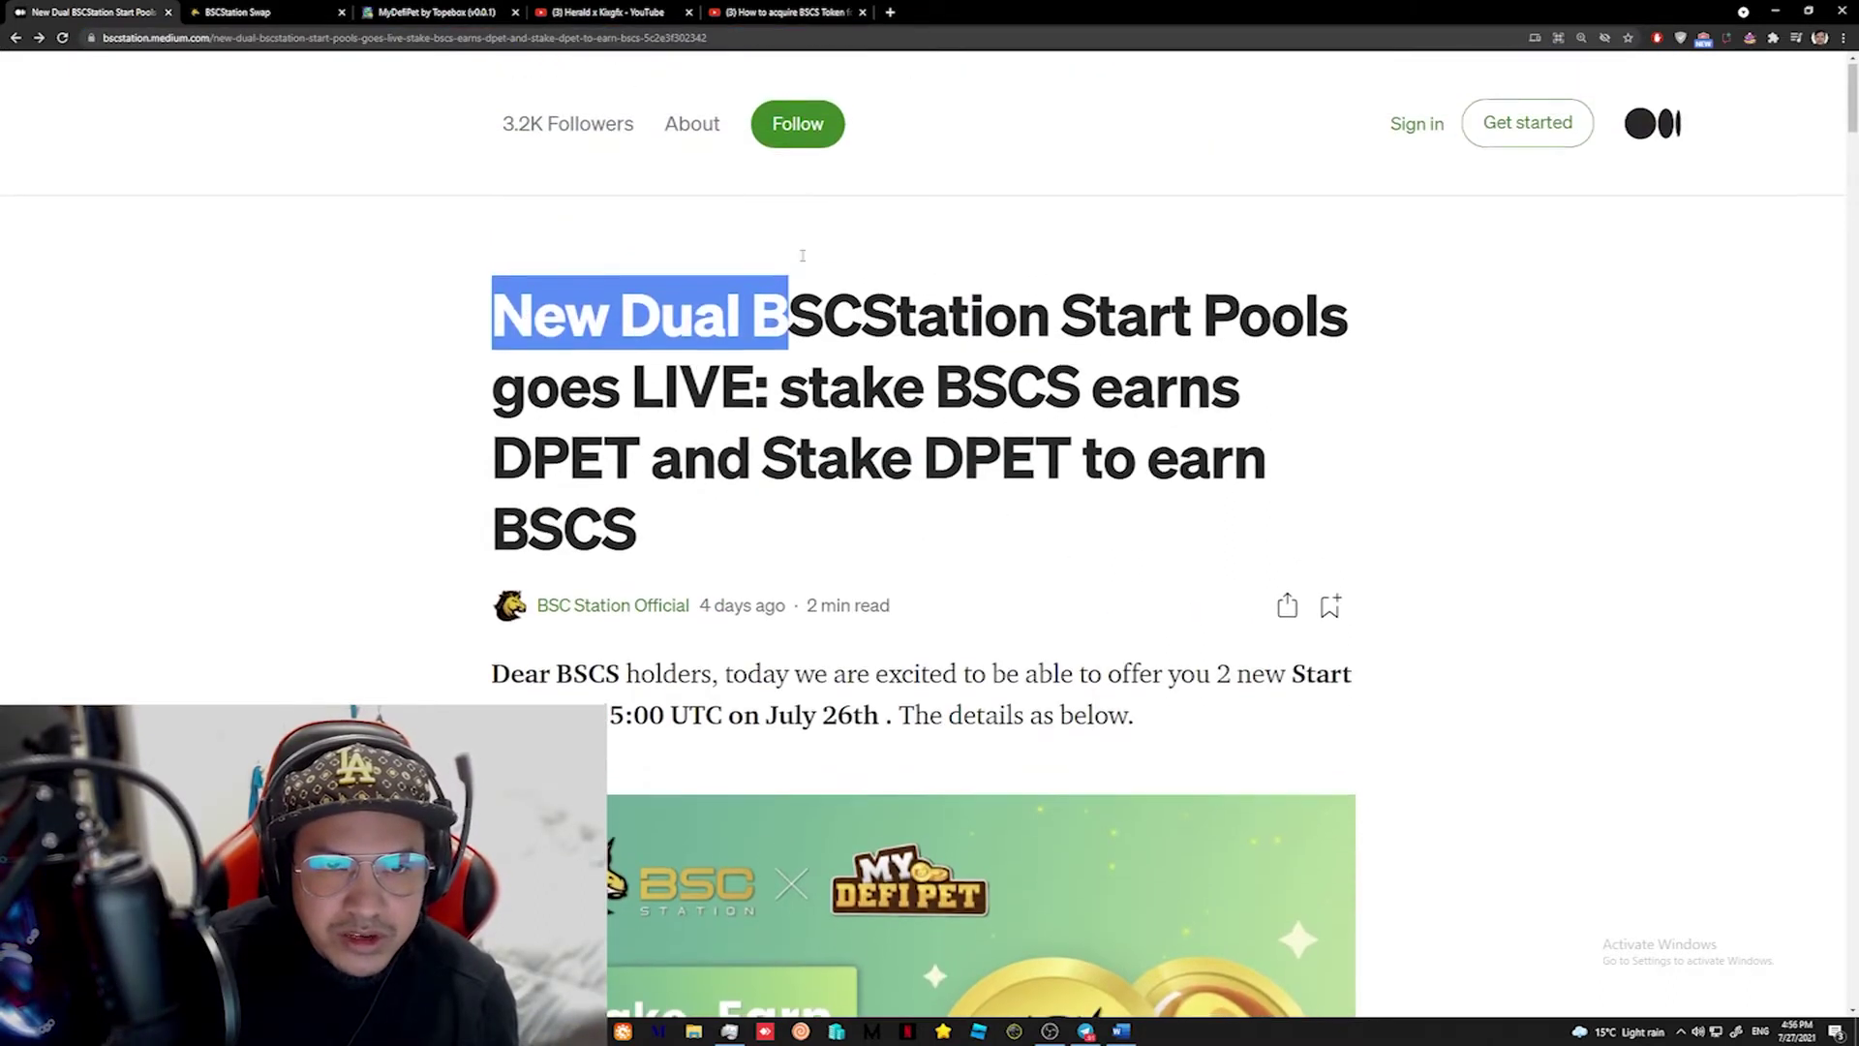
scroll(566, 419, down, 3)
drag(588, 385, 762, 387)
drag(594, 426, 689, 427)
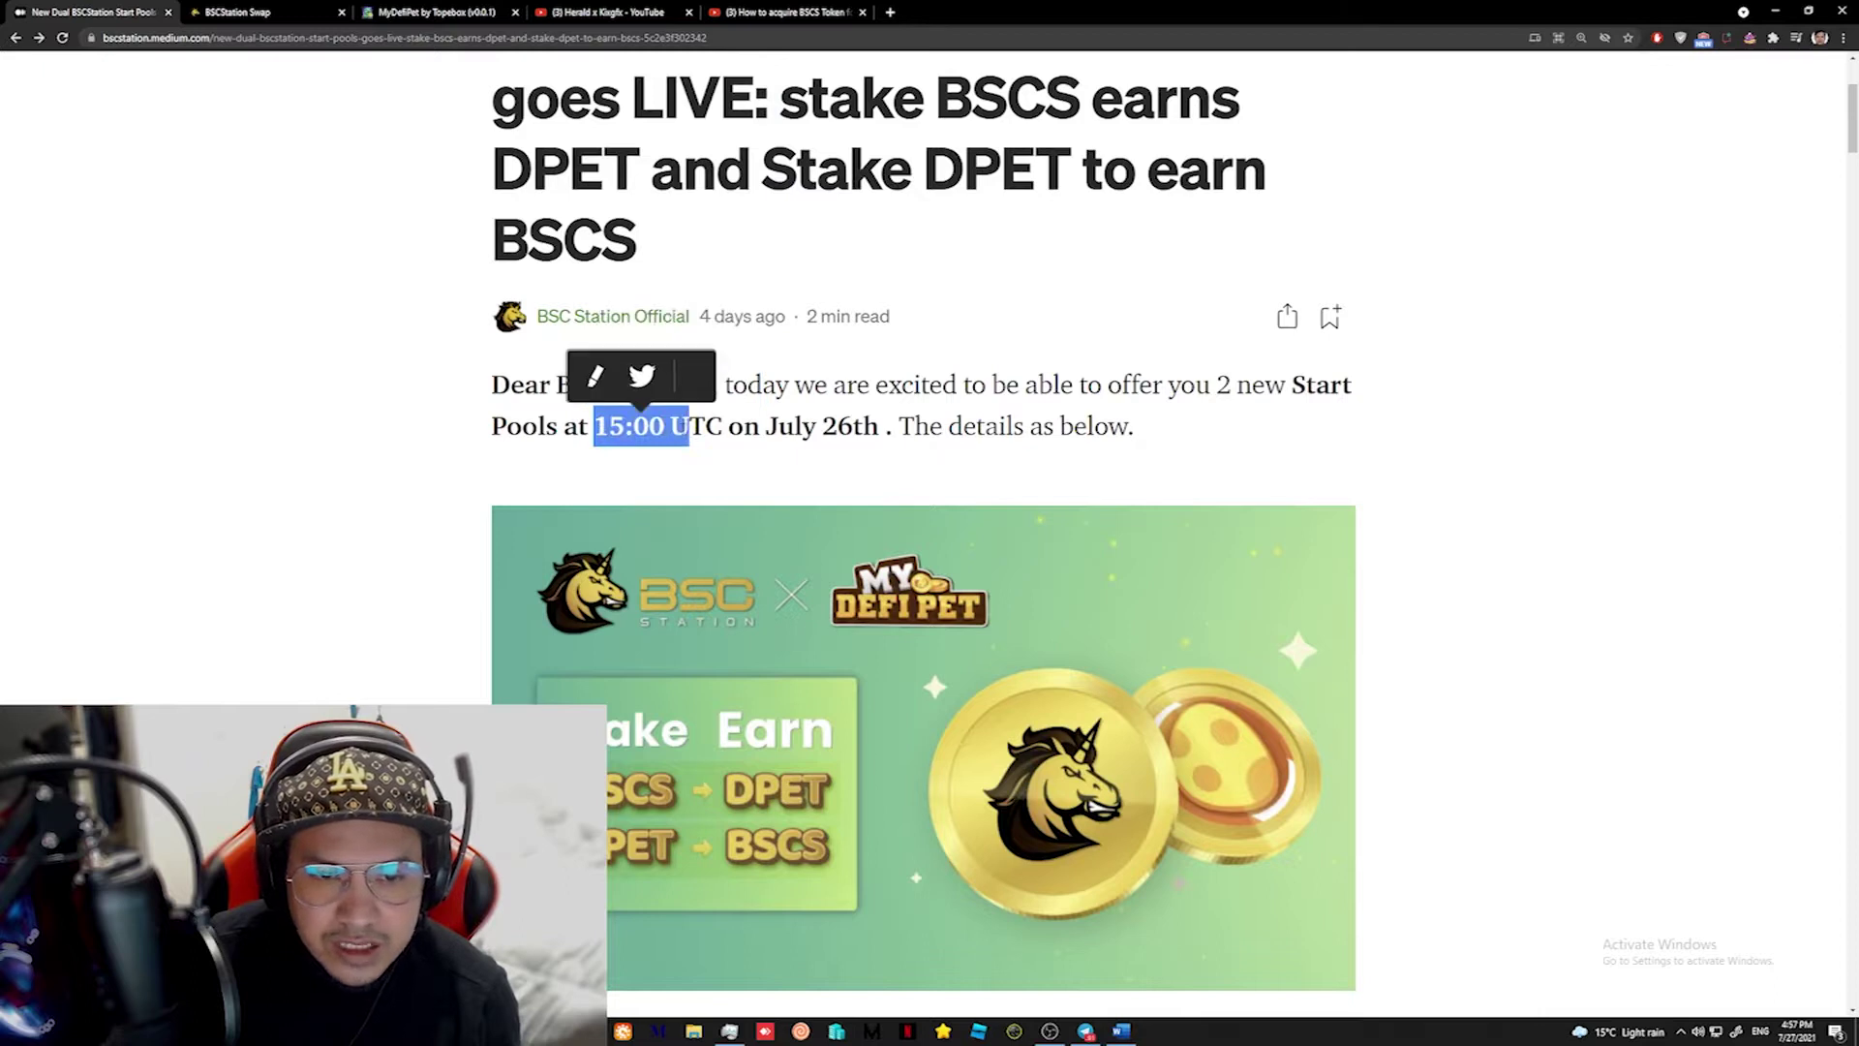
click(745, 433)
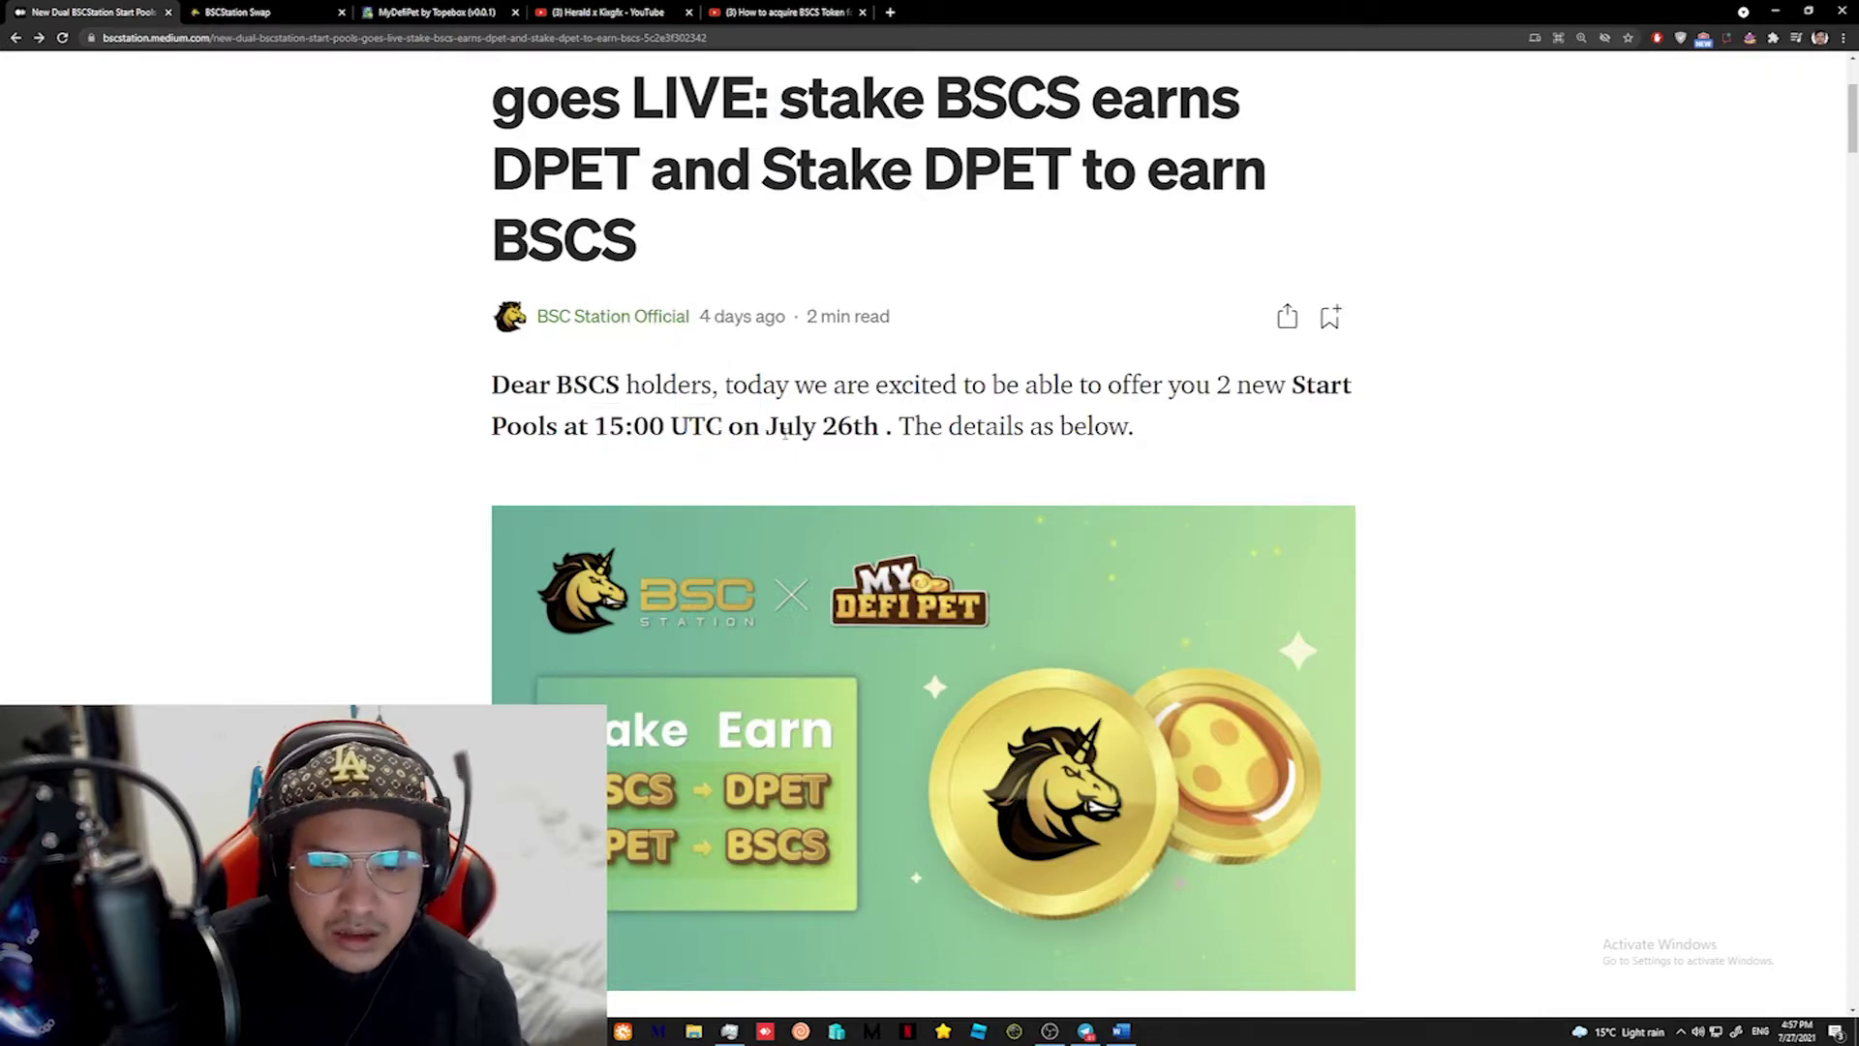
scroll(784, 435, down, 2)
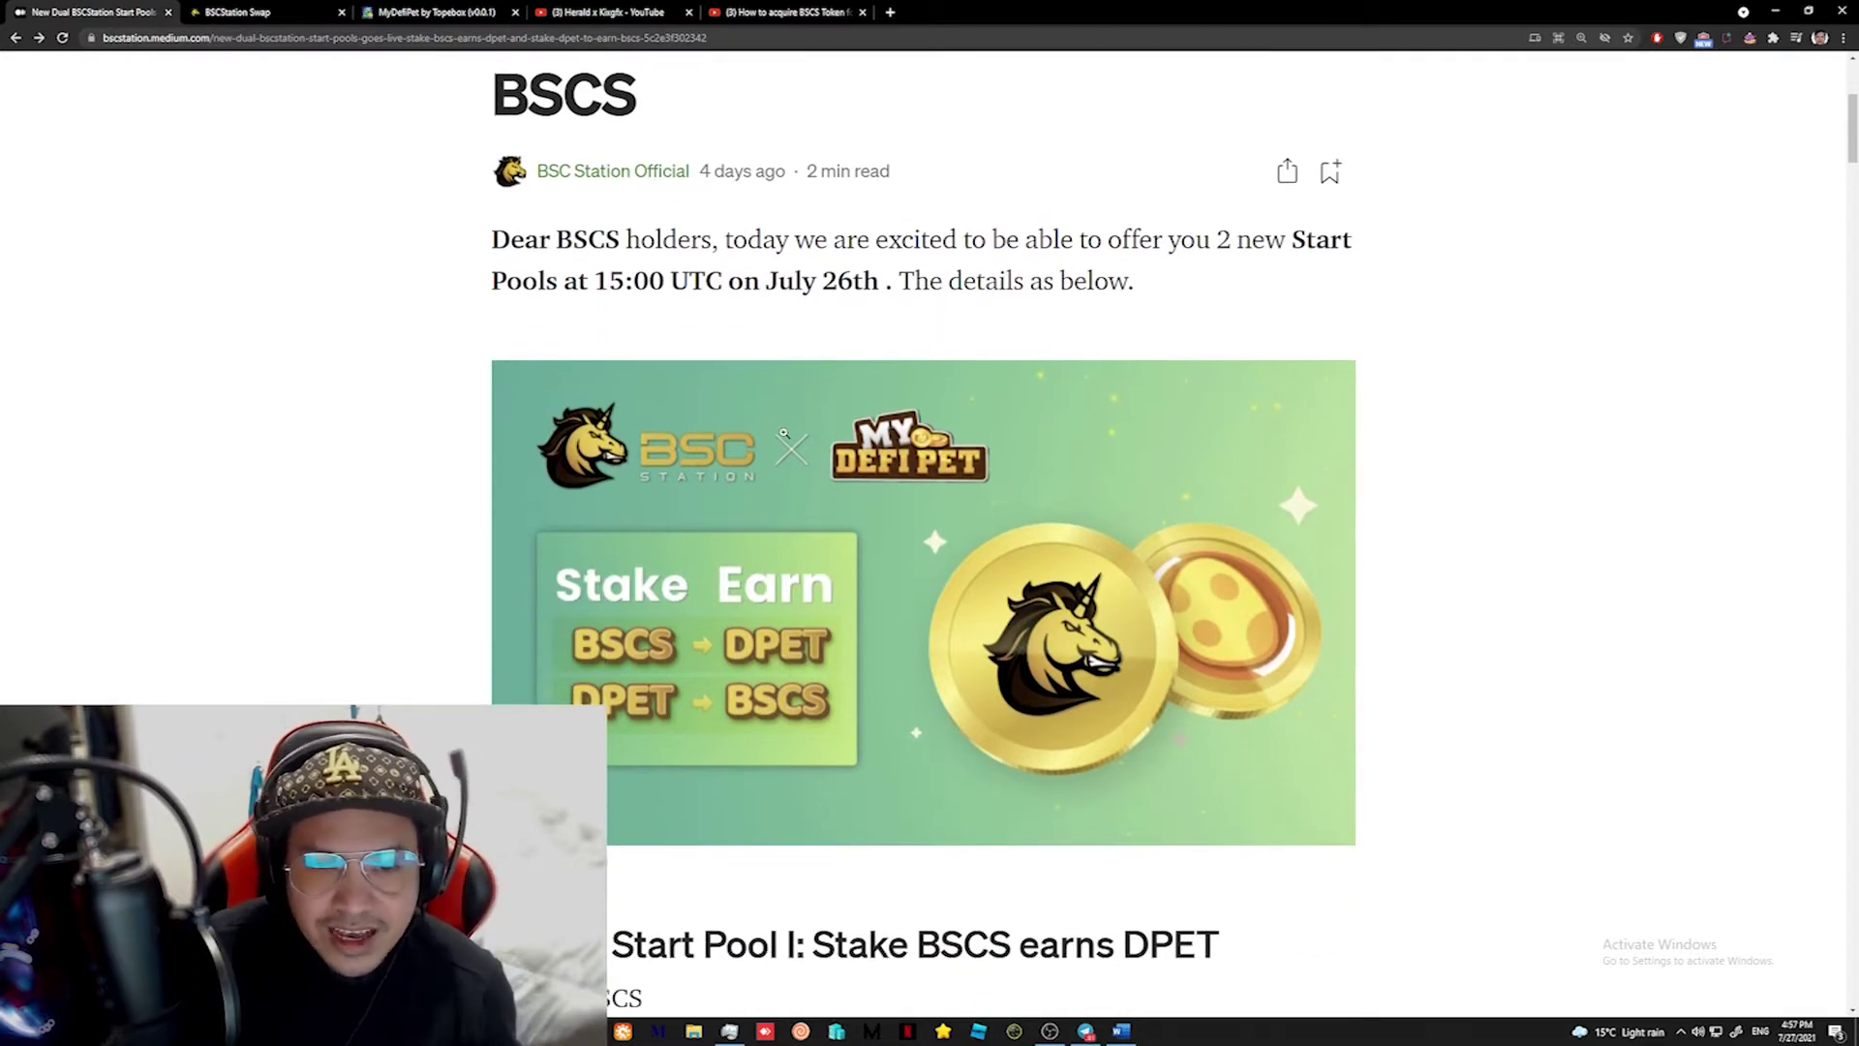
scroll(785, 434, down, 1)
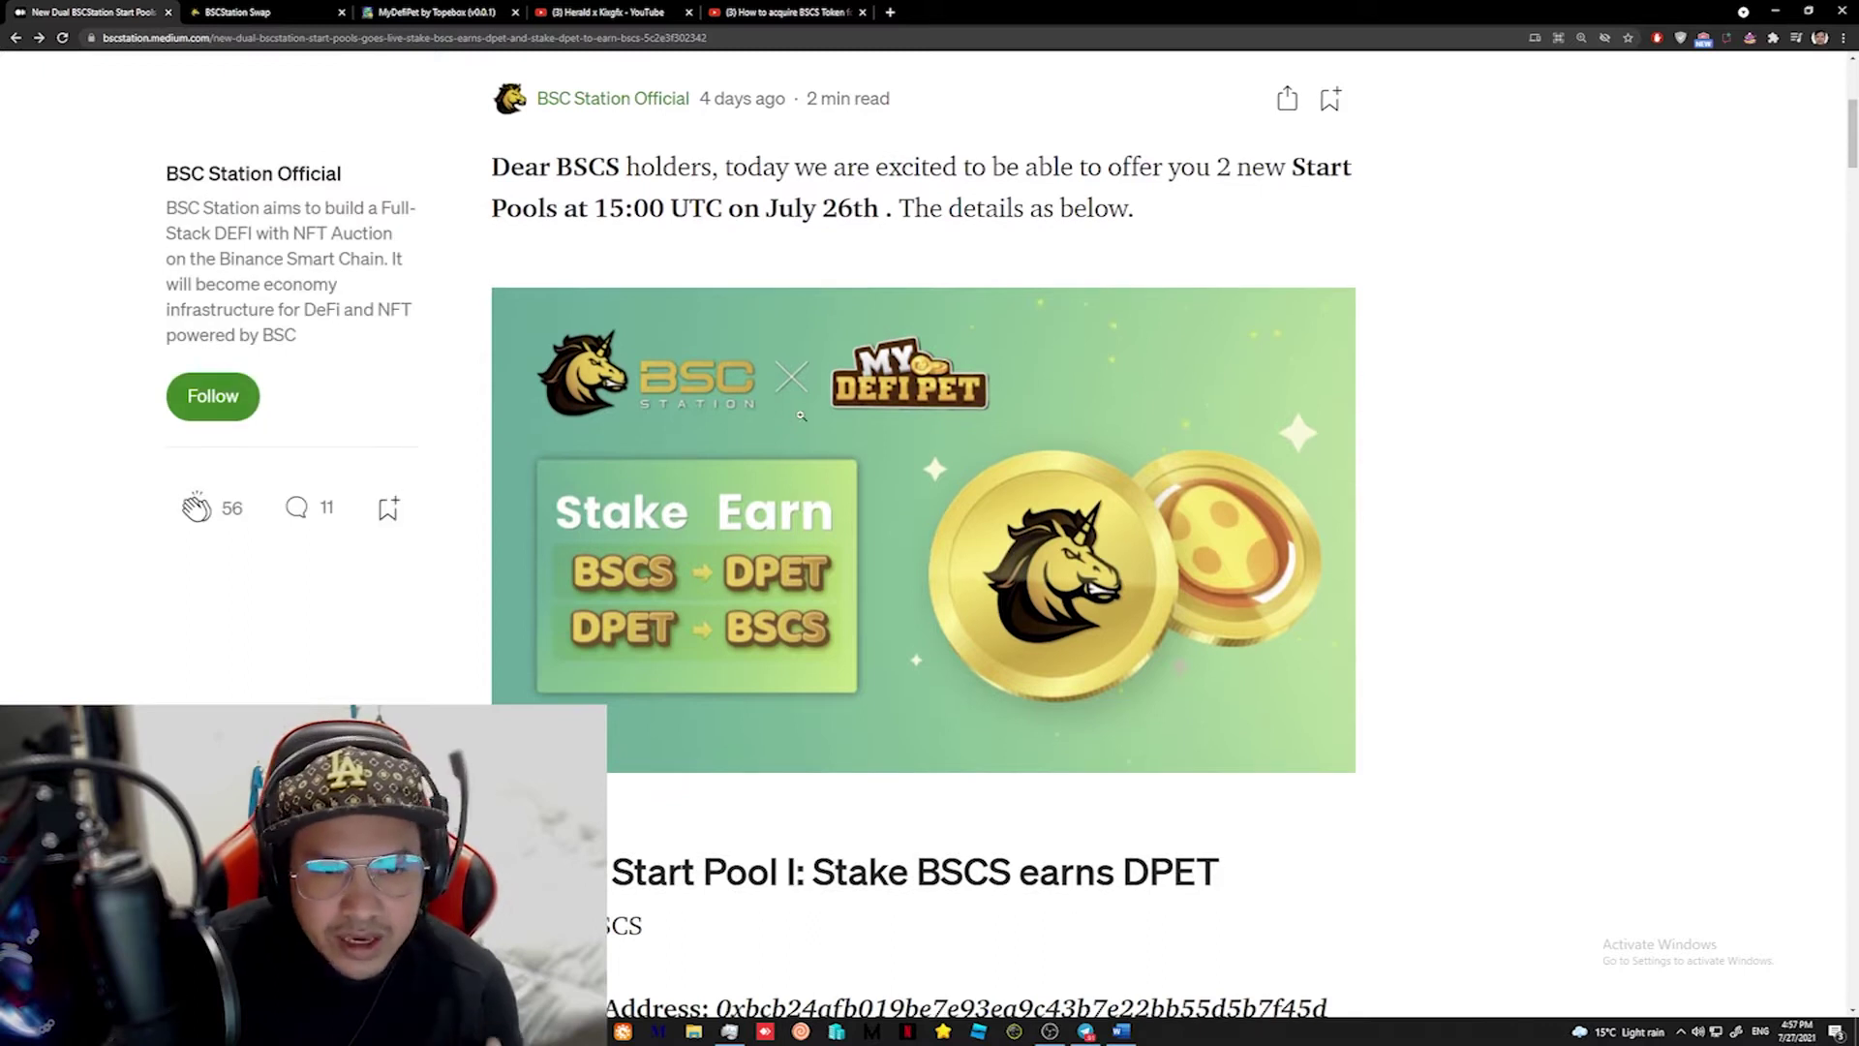
scroll(799, 416, up, 1)
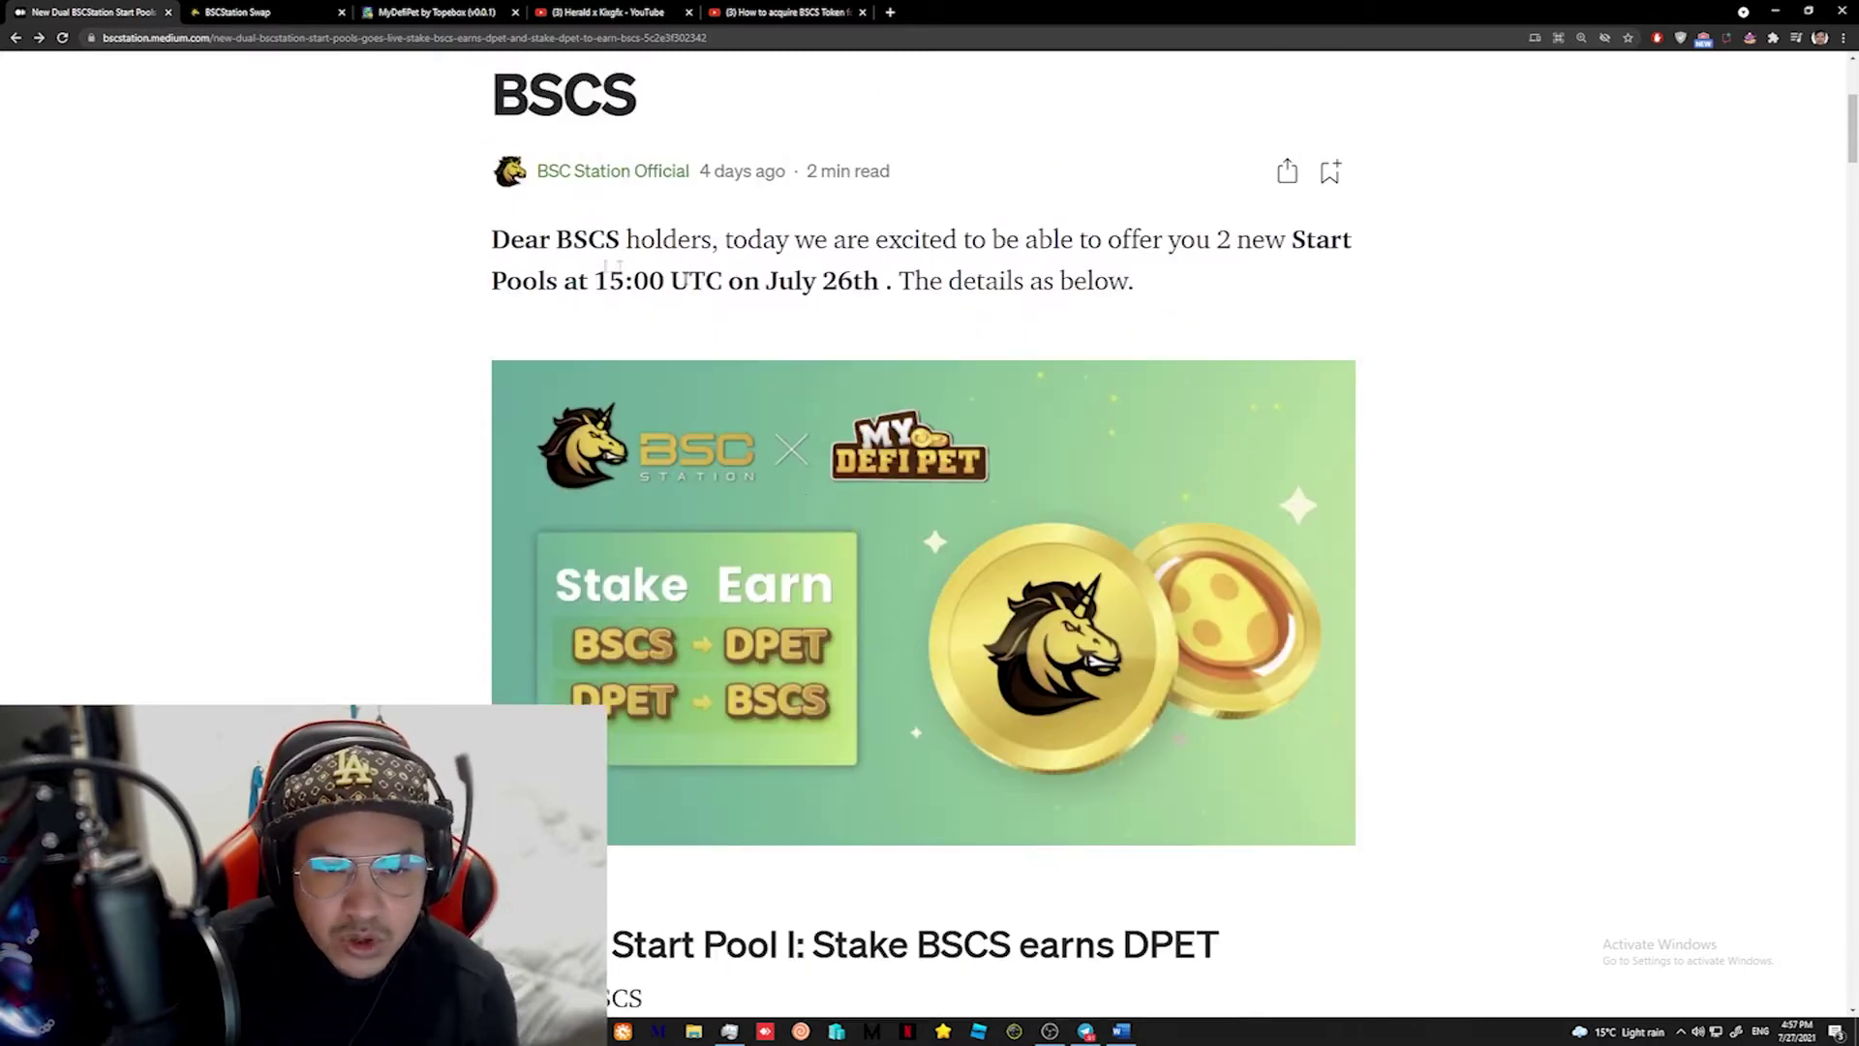
Examine the Start Pool I section on staking BSCS for DPET and compare its reward details with Start Pool II.
scroll(720, 301, down, 5)
scroll(720, 301, down, 10)
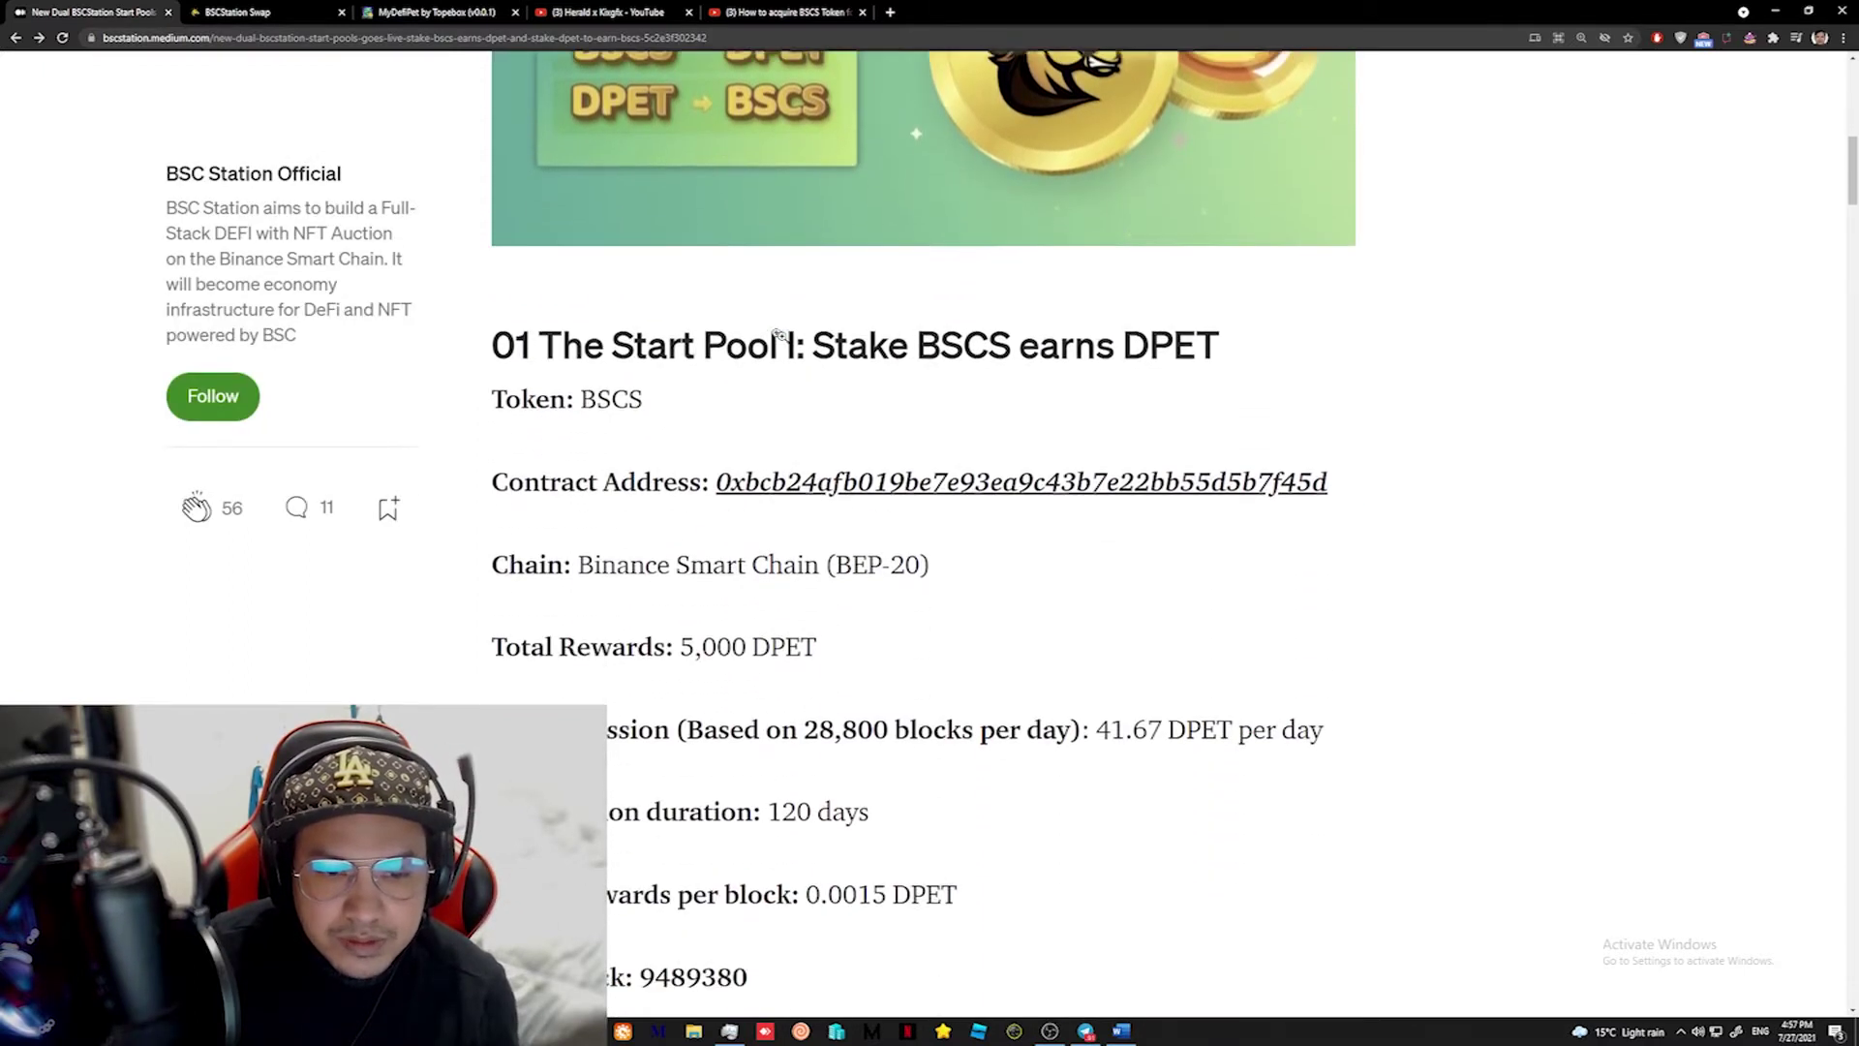
scroll(791, 342, down, 3)
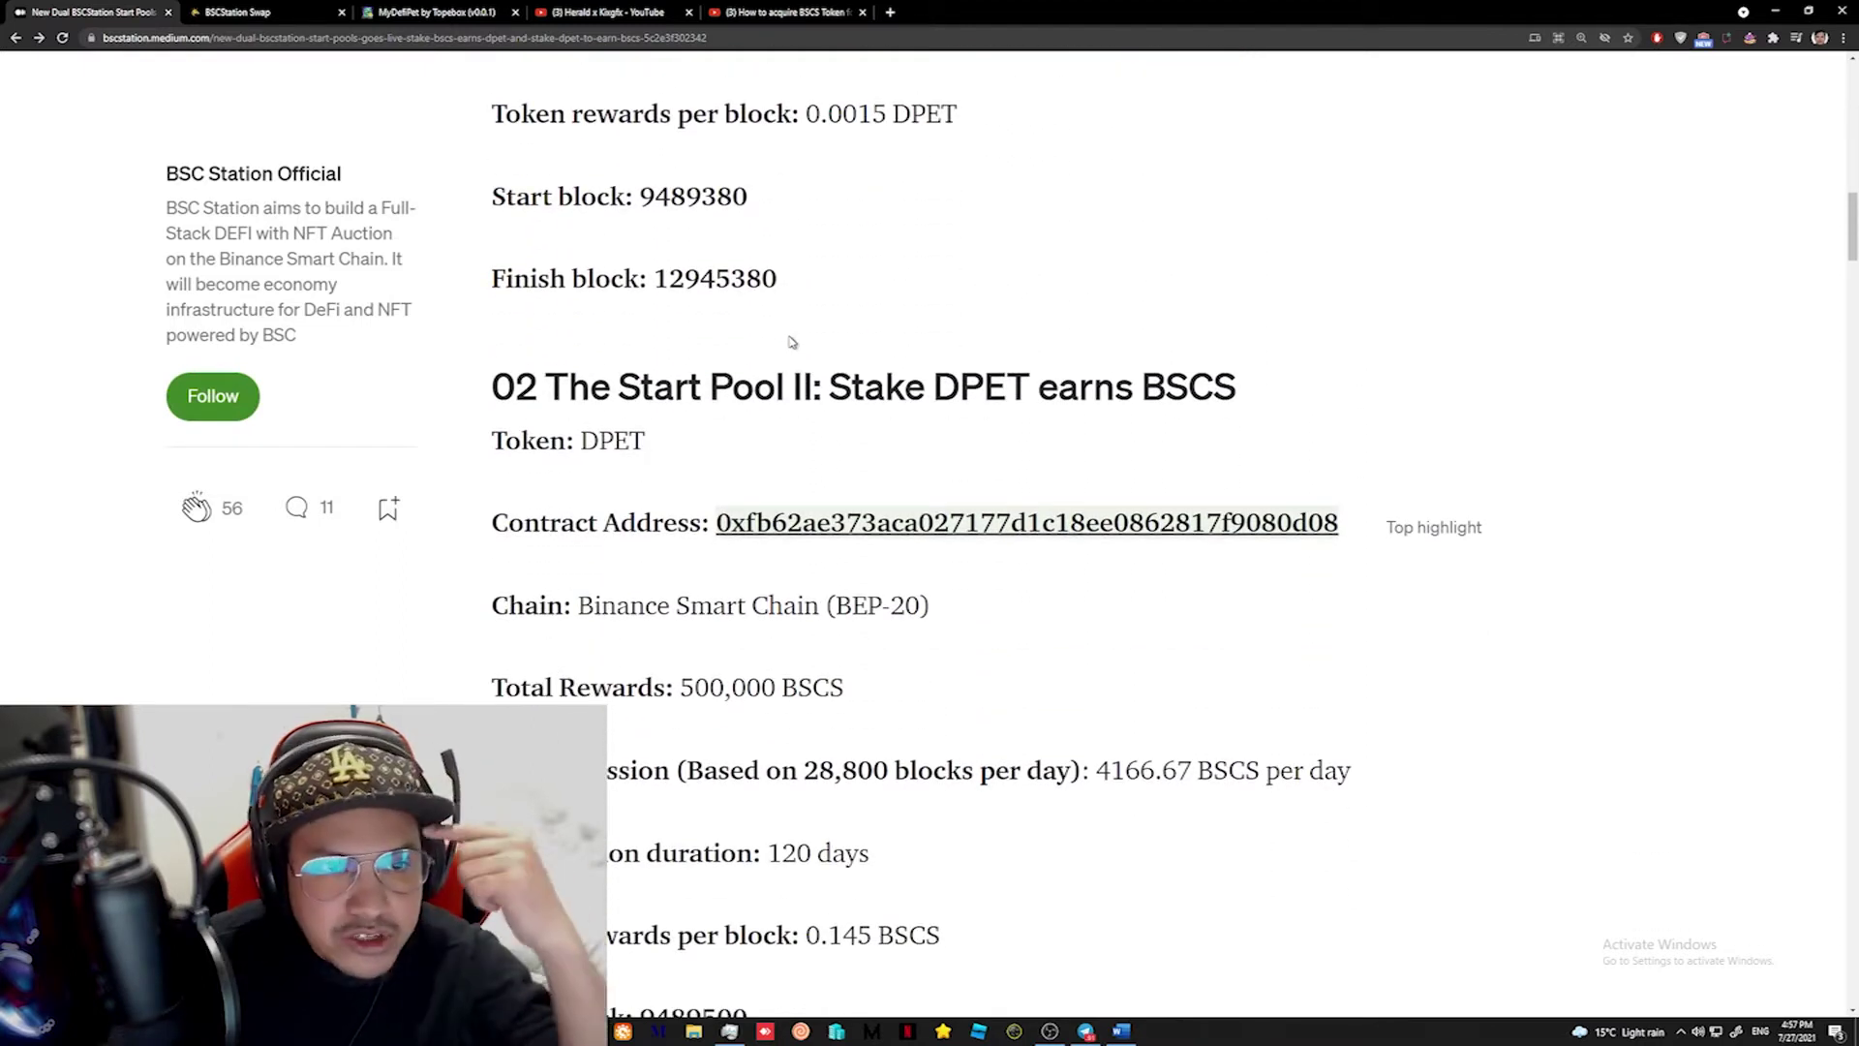
scroll(830, 281, up, 7)
scroll(830, 285, down, 5)
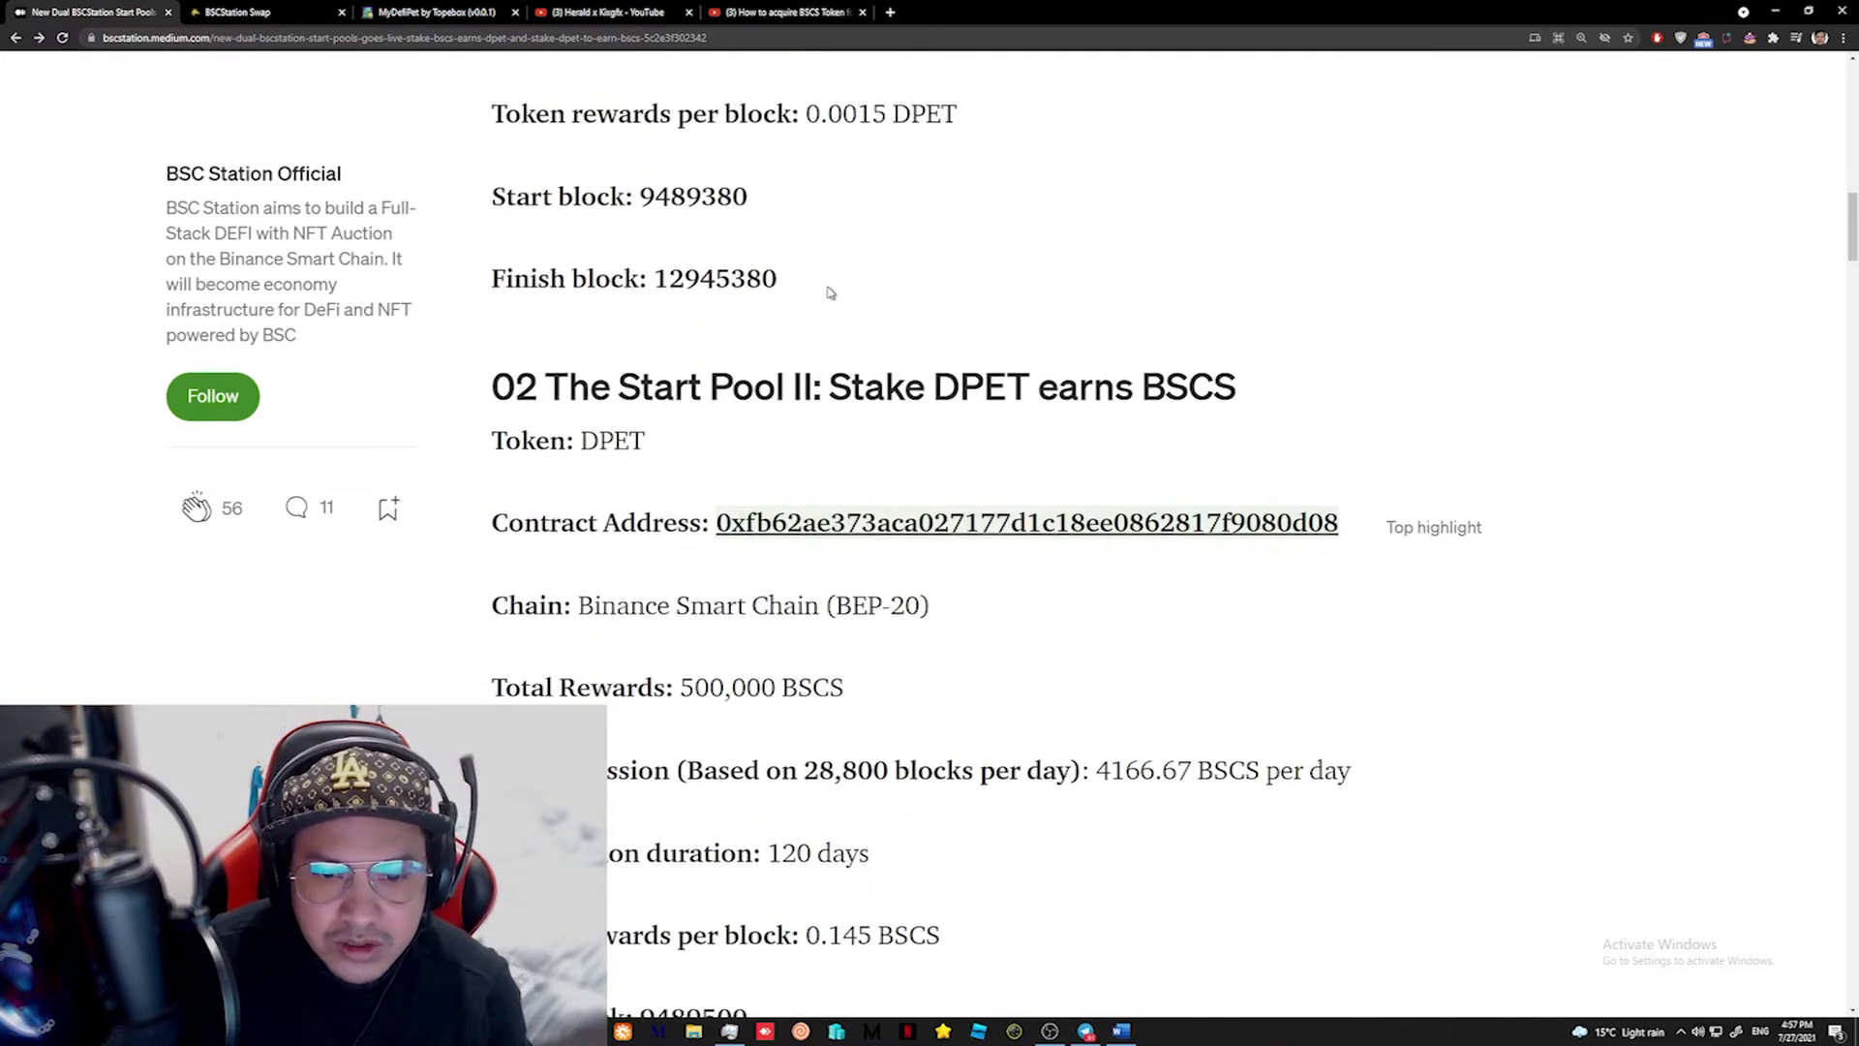
scroll(830, 290, up, 3)
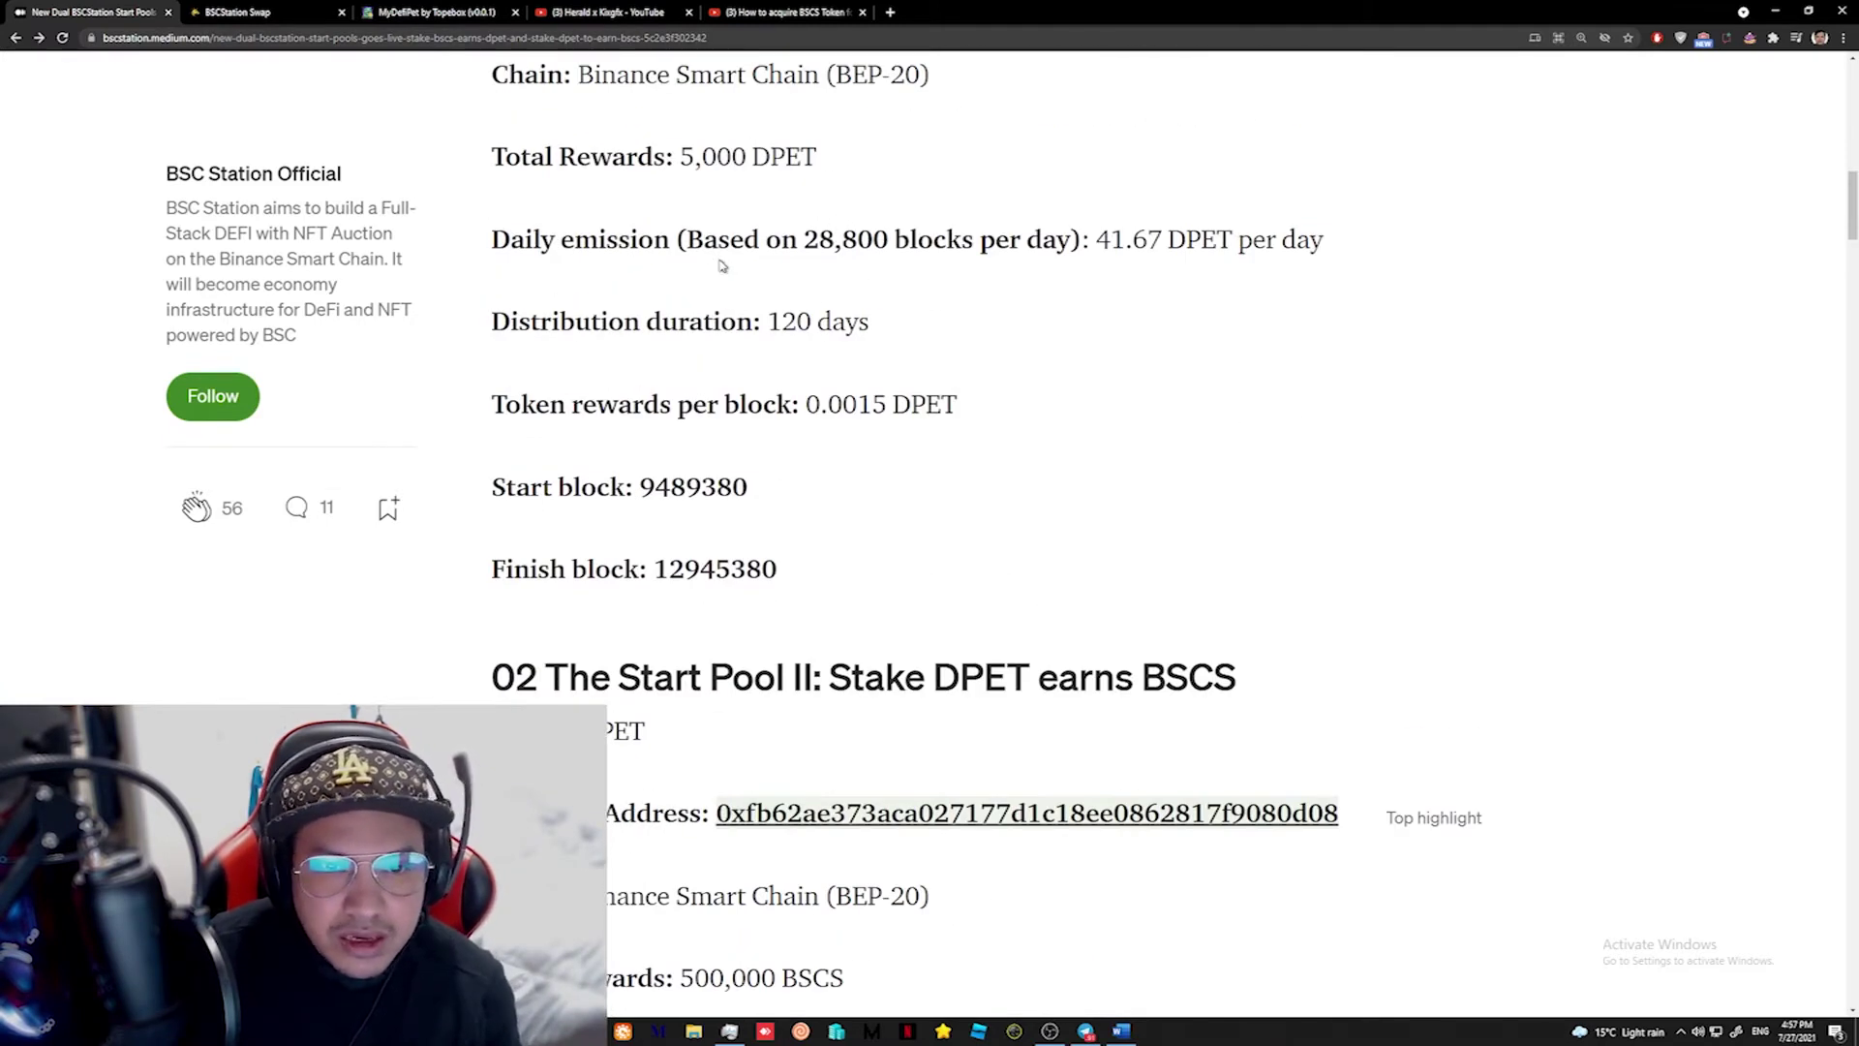
scroll(805, 335, down, 3)
scroll(807, 341, down, 2)
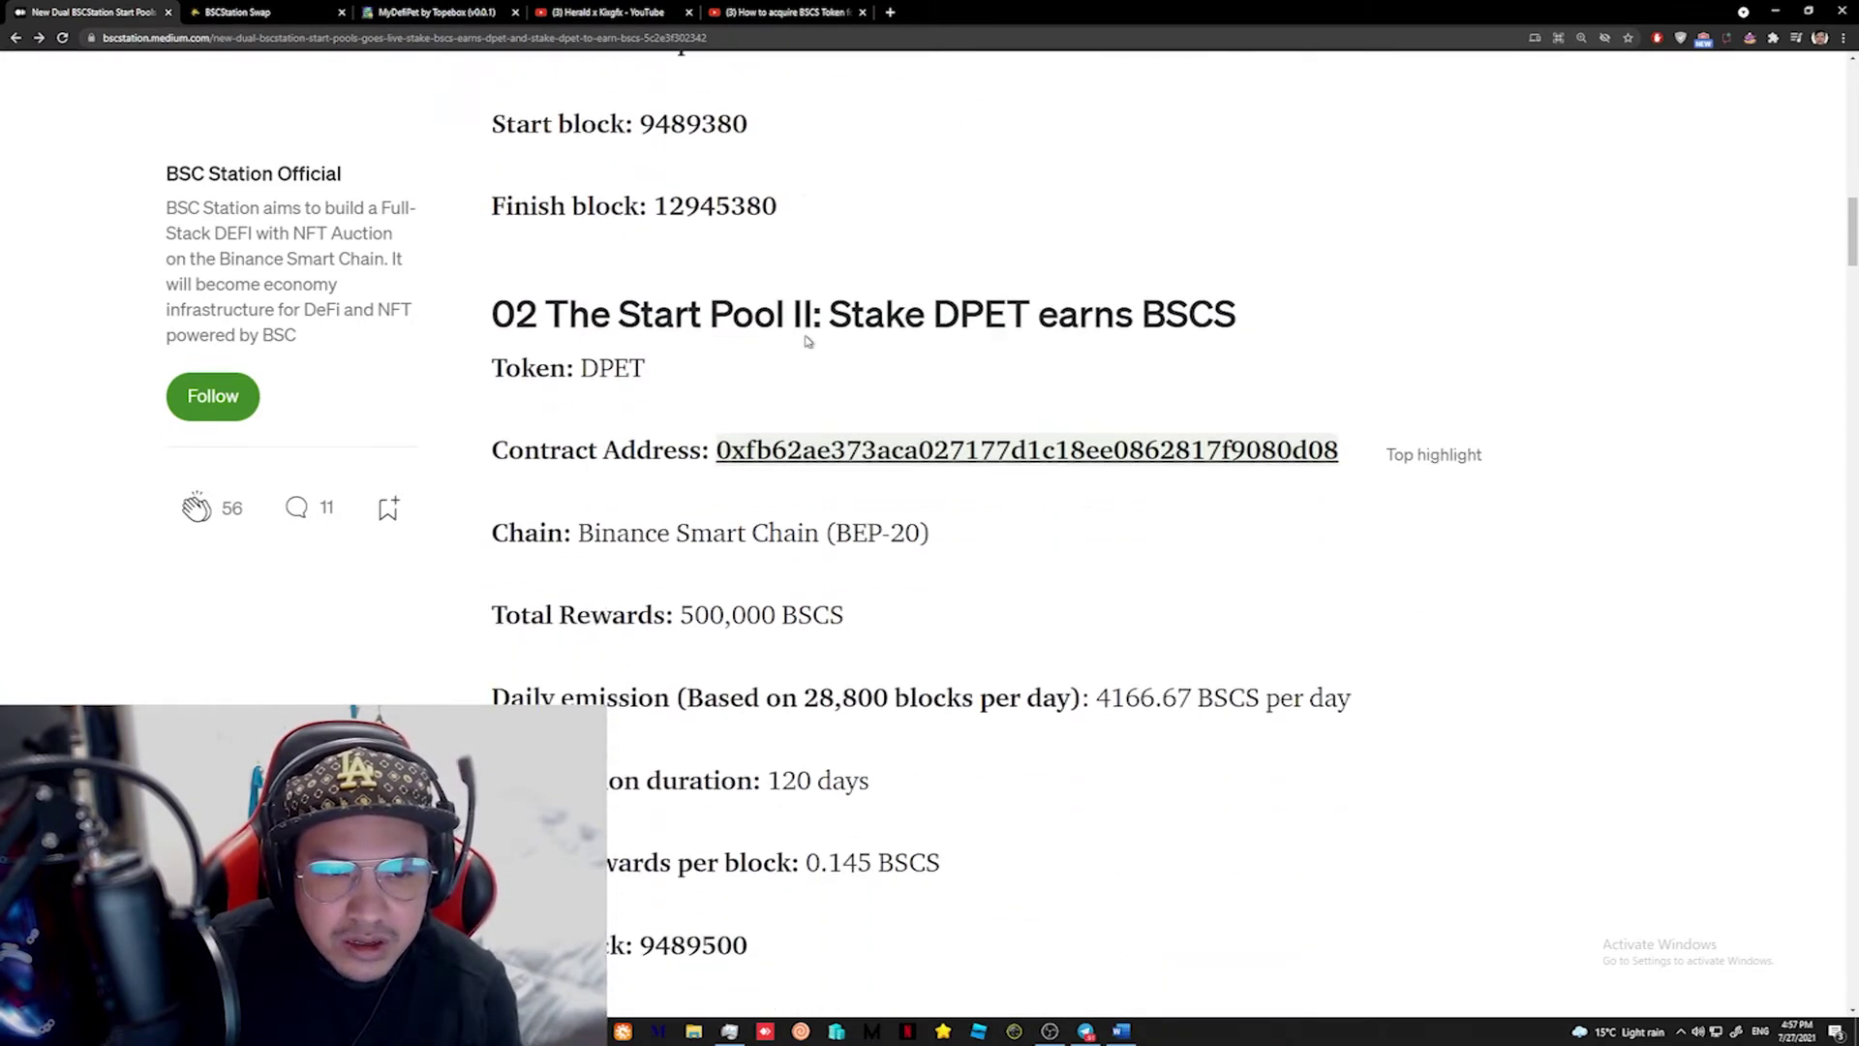
scroll(808, 341, up, 1)
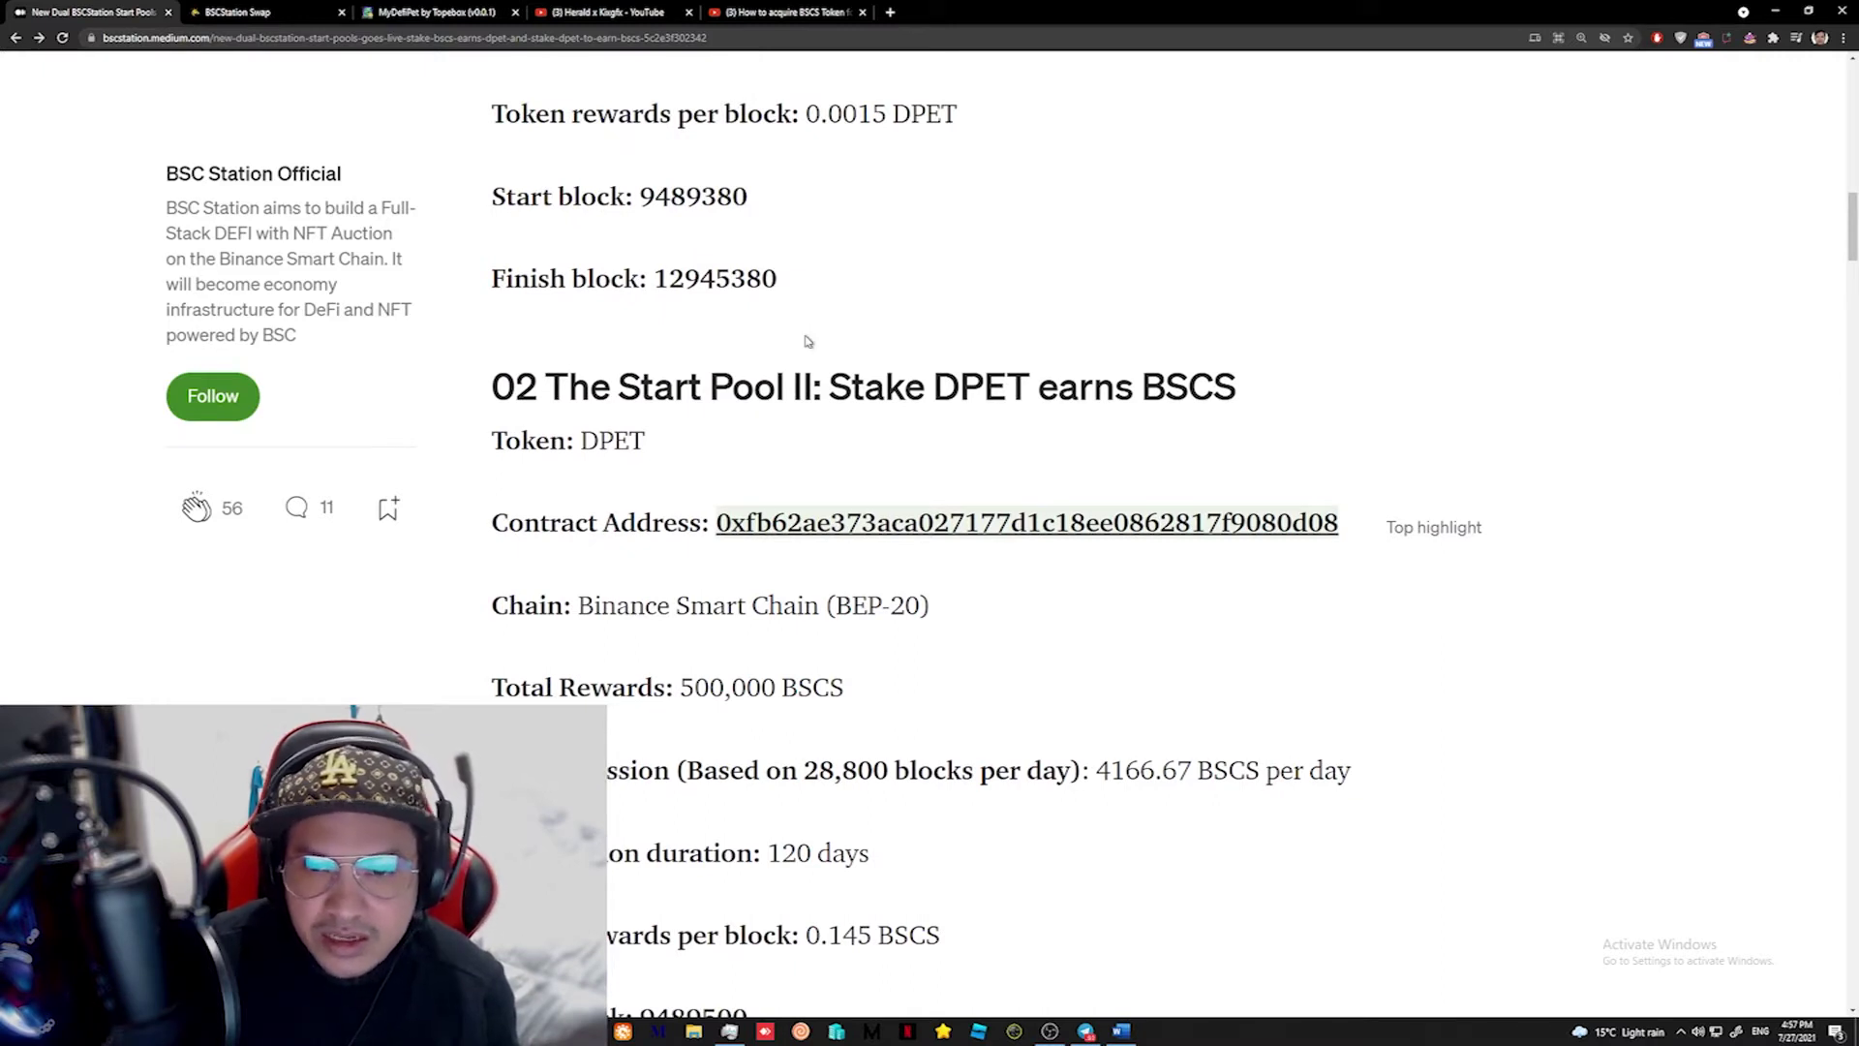
scroll(808, 341, up, 7)
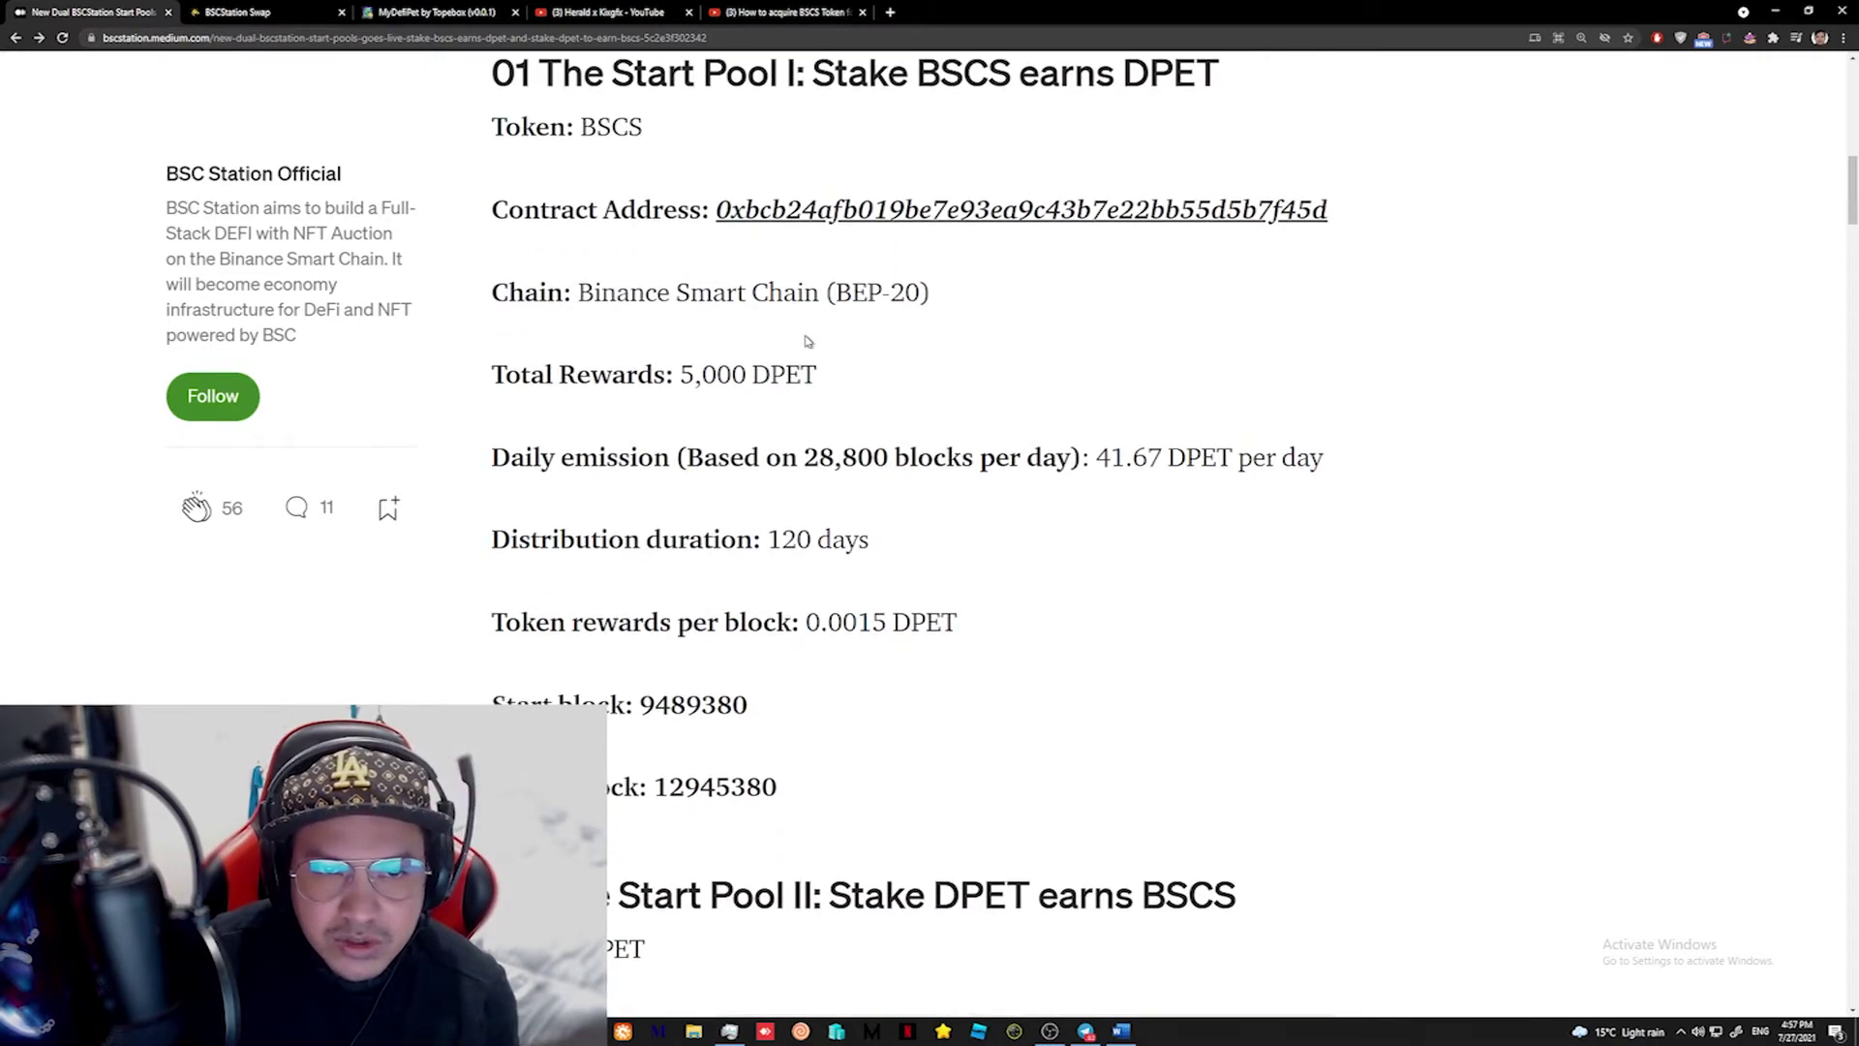
scroll(994, 302, down, 2)
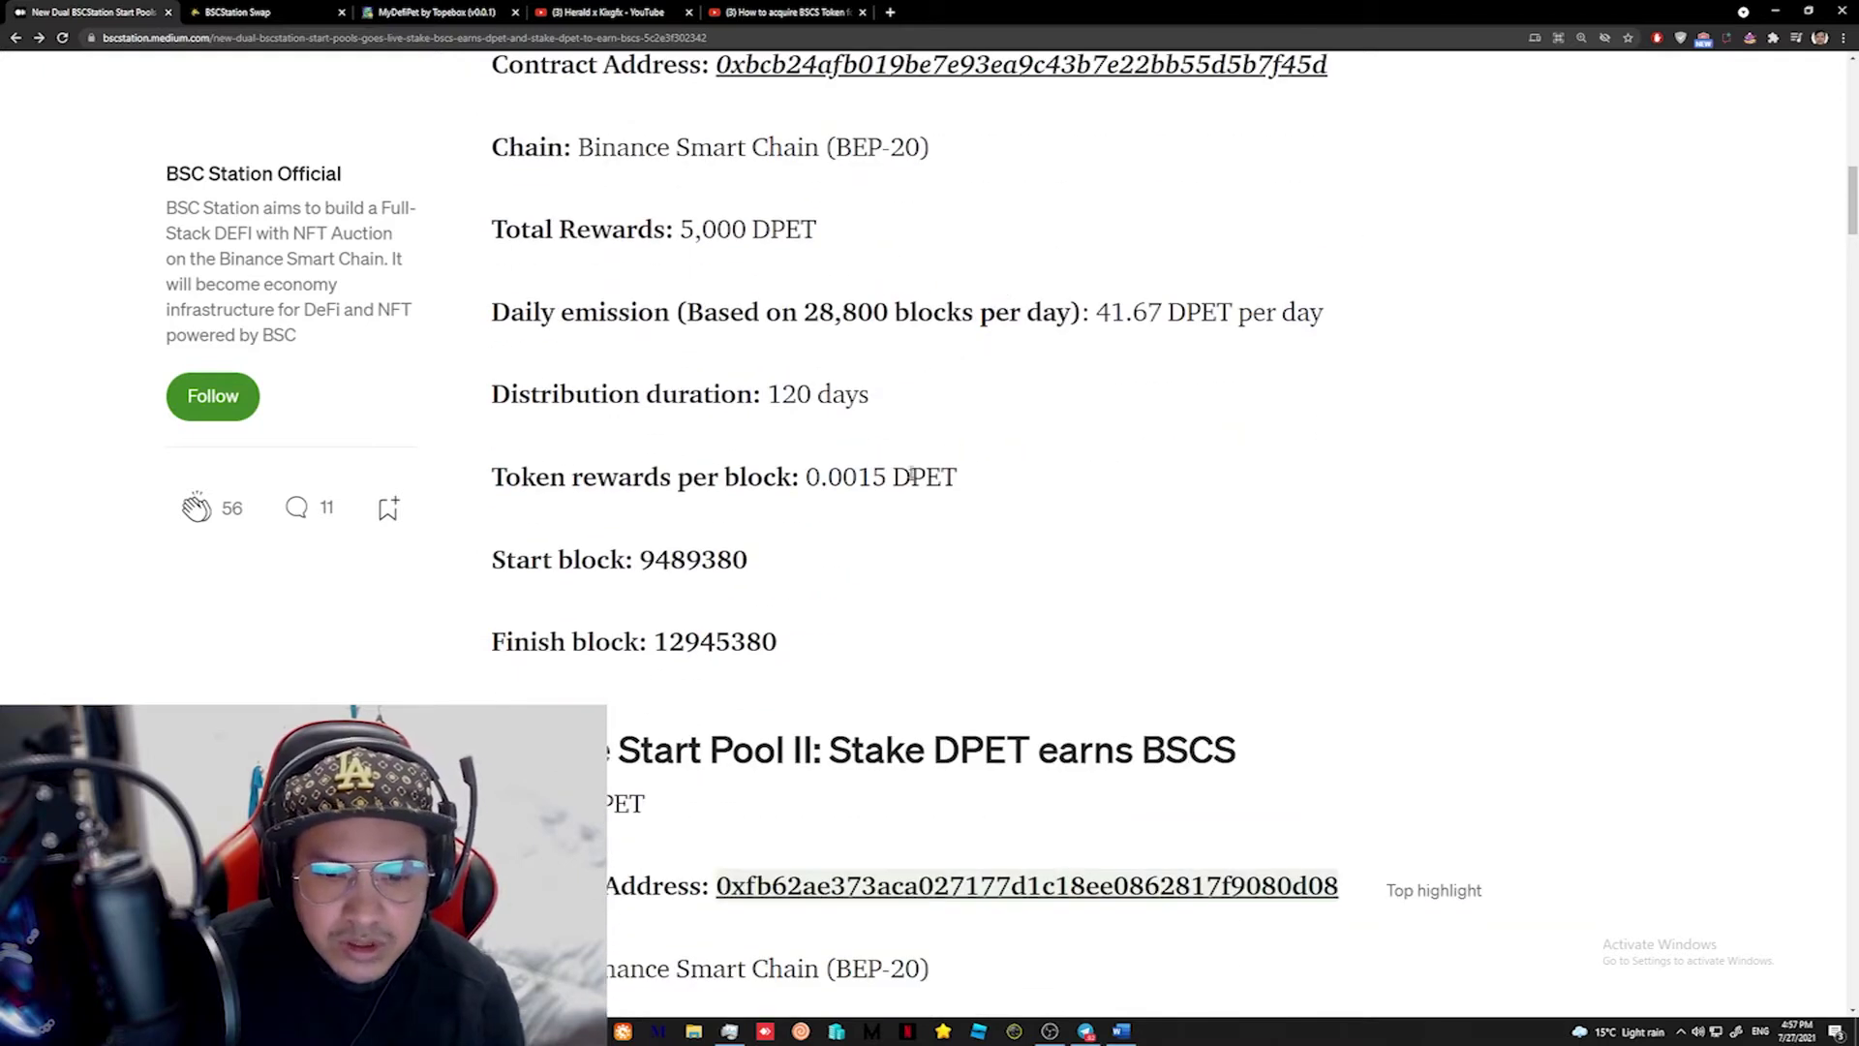
scroll(914, 477, down, 2)
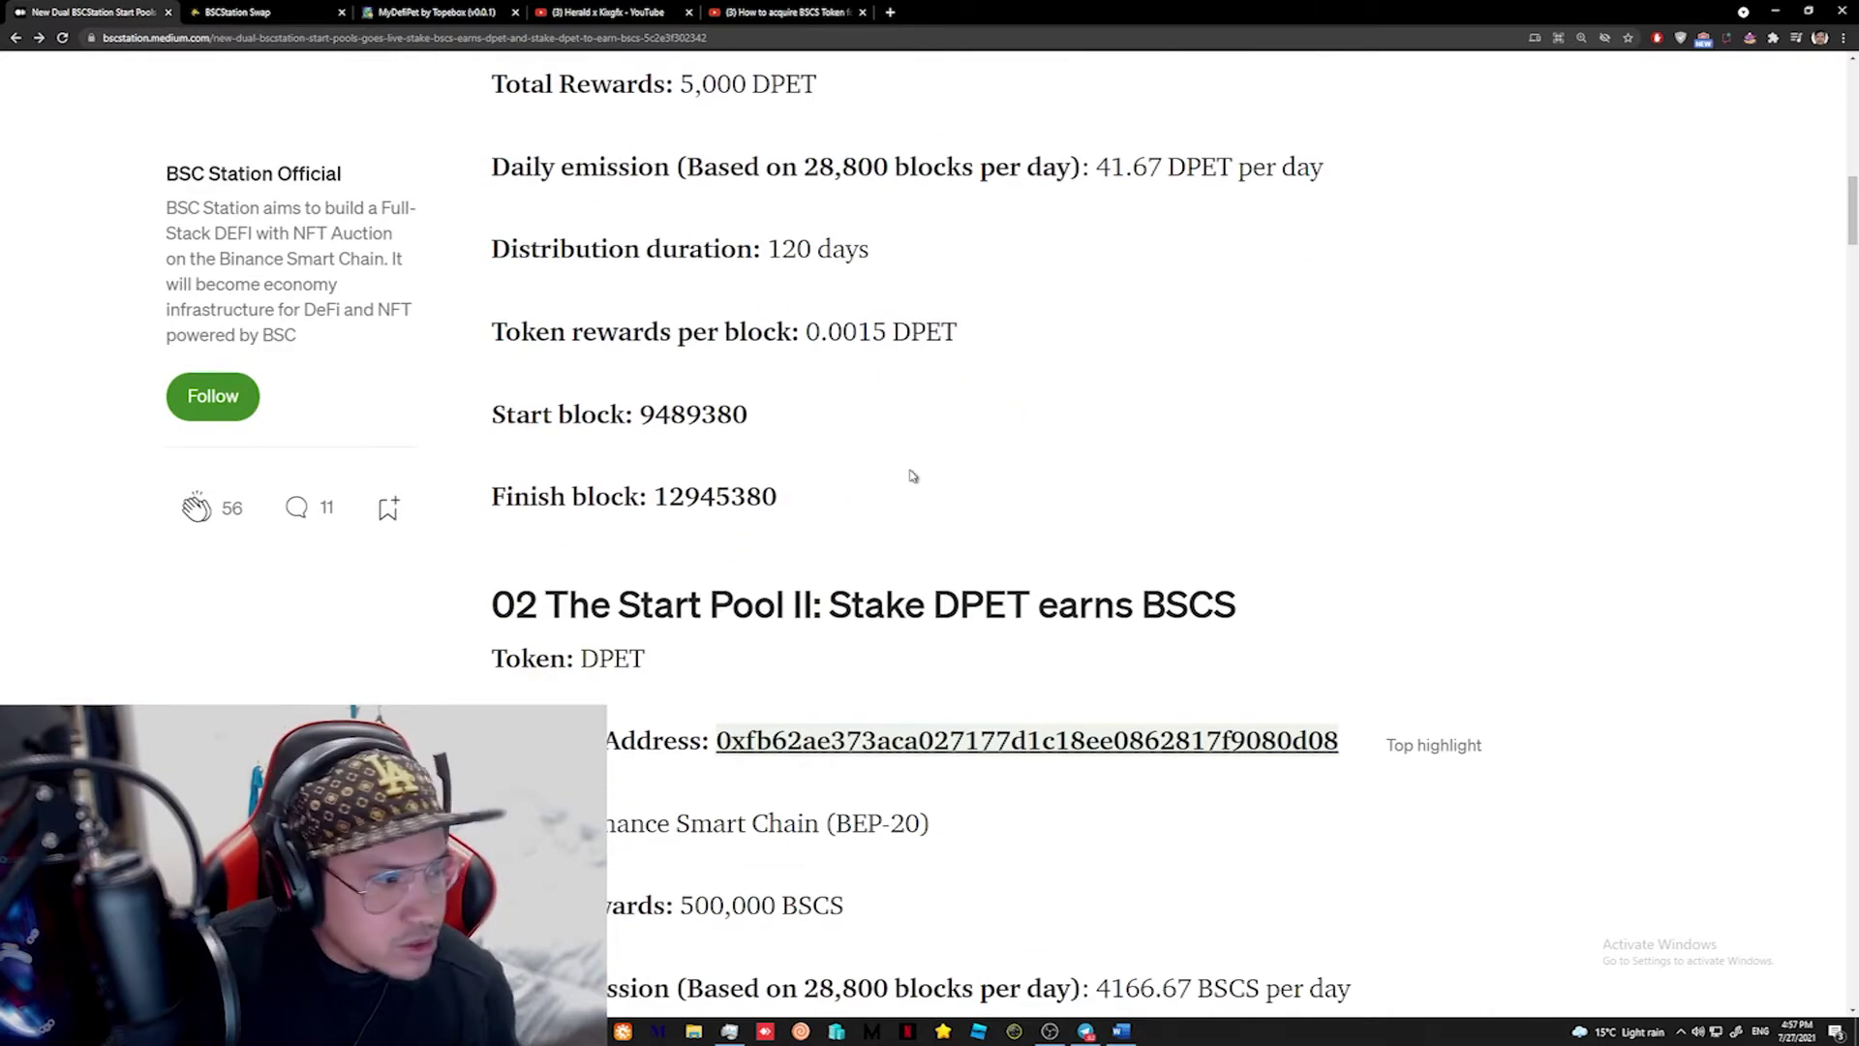
Examine the Start Pool II rewards, daily emission and block details, highlighting the distribution duration.
scroll(910, 475, down, 5)
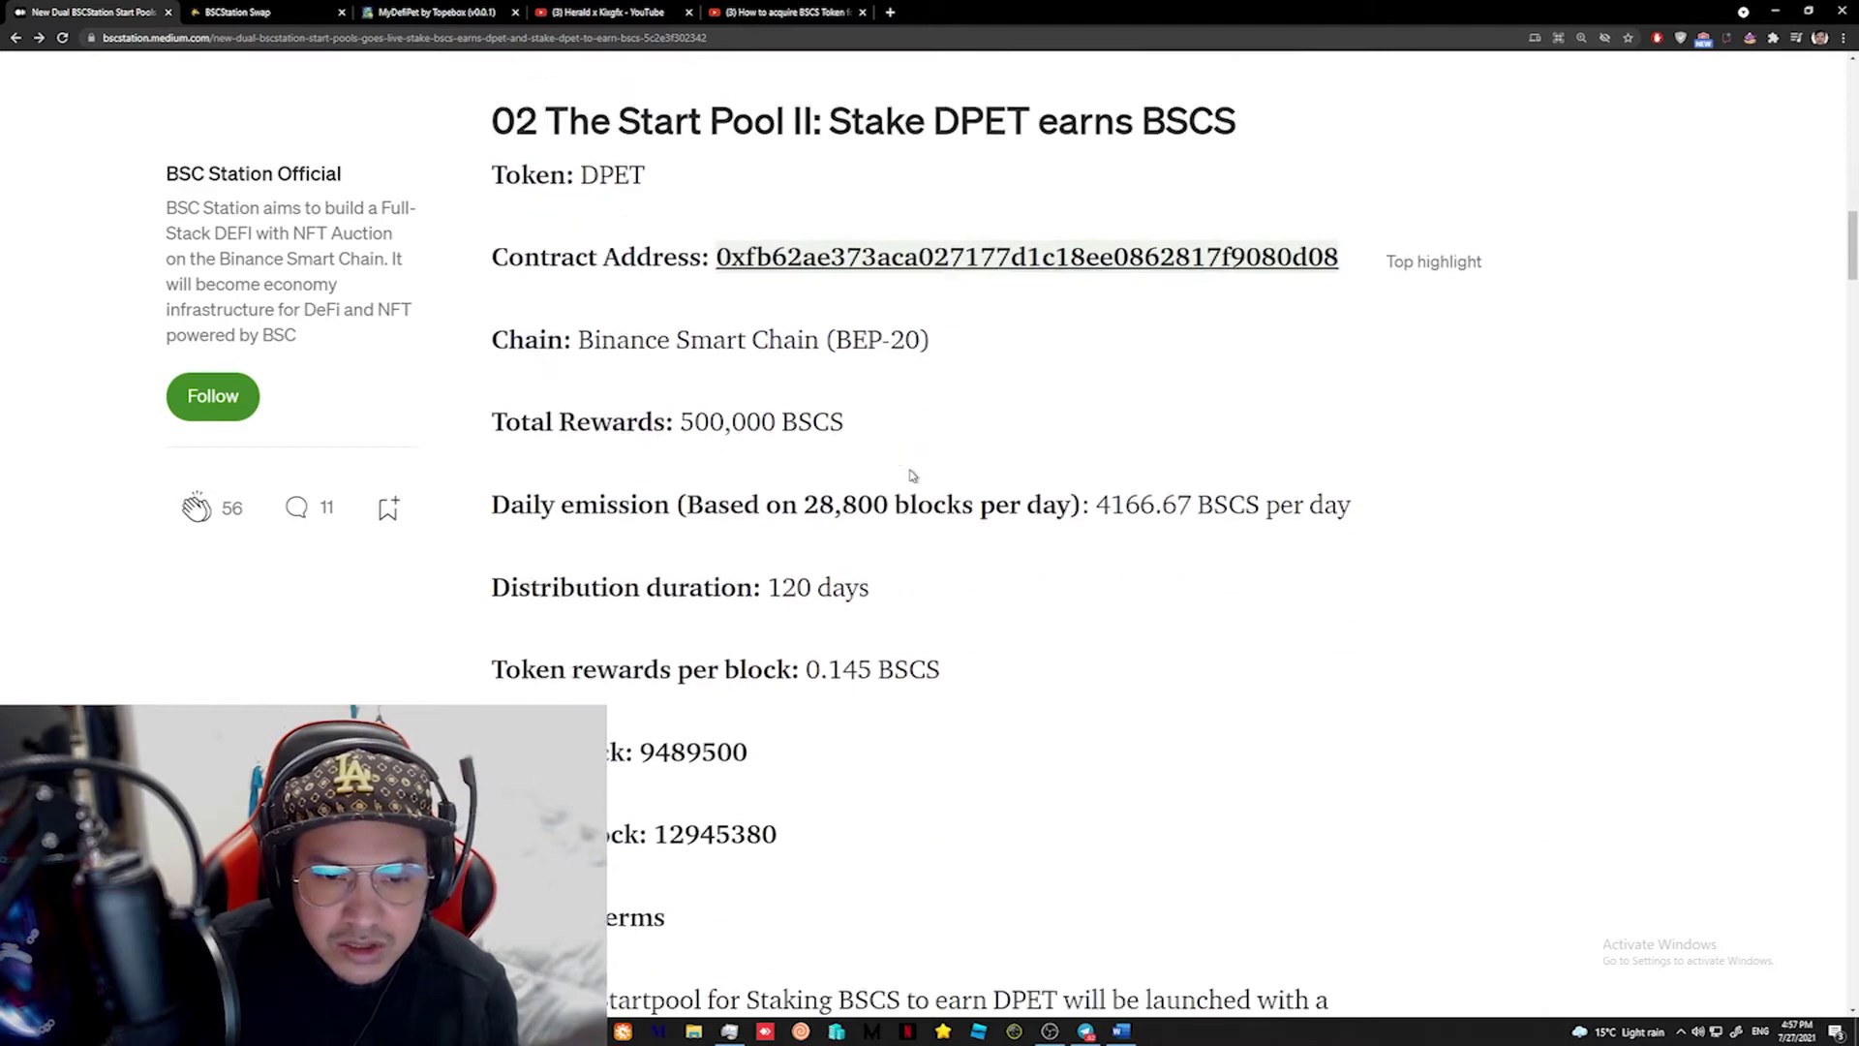
scroll(910, 474, down, 1)
scroll(910, 474, down, 2)
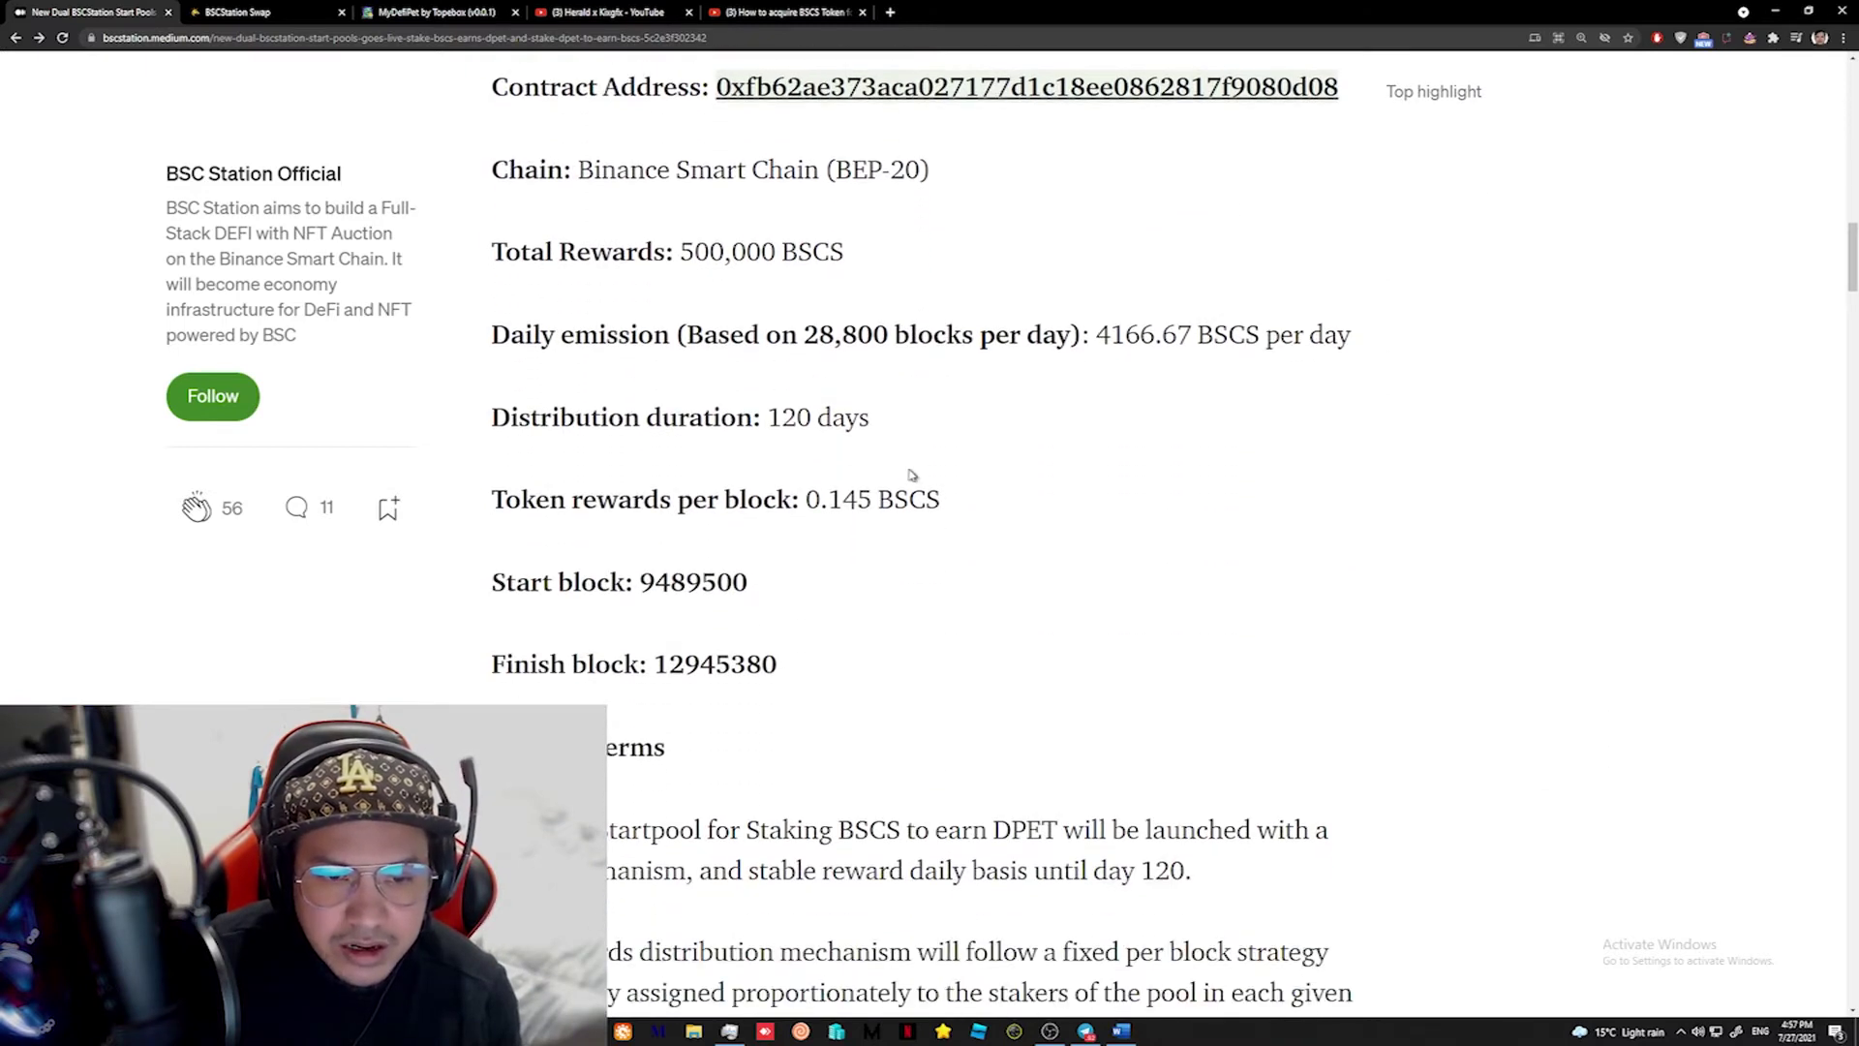
drag(772, 346, 849, 347)
click(786, 356)
click(780, 376)
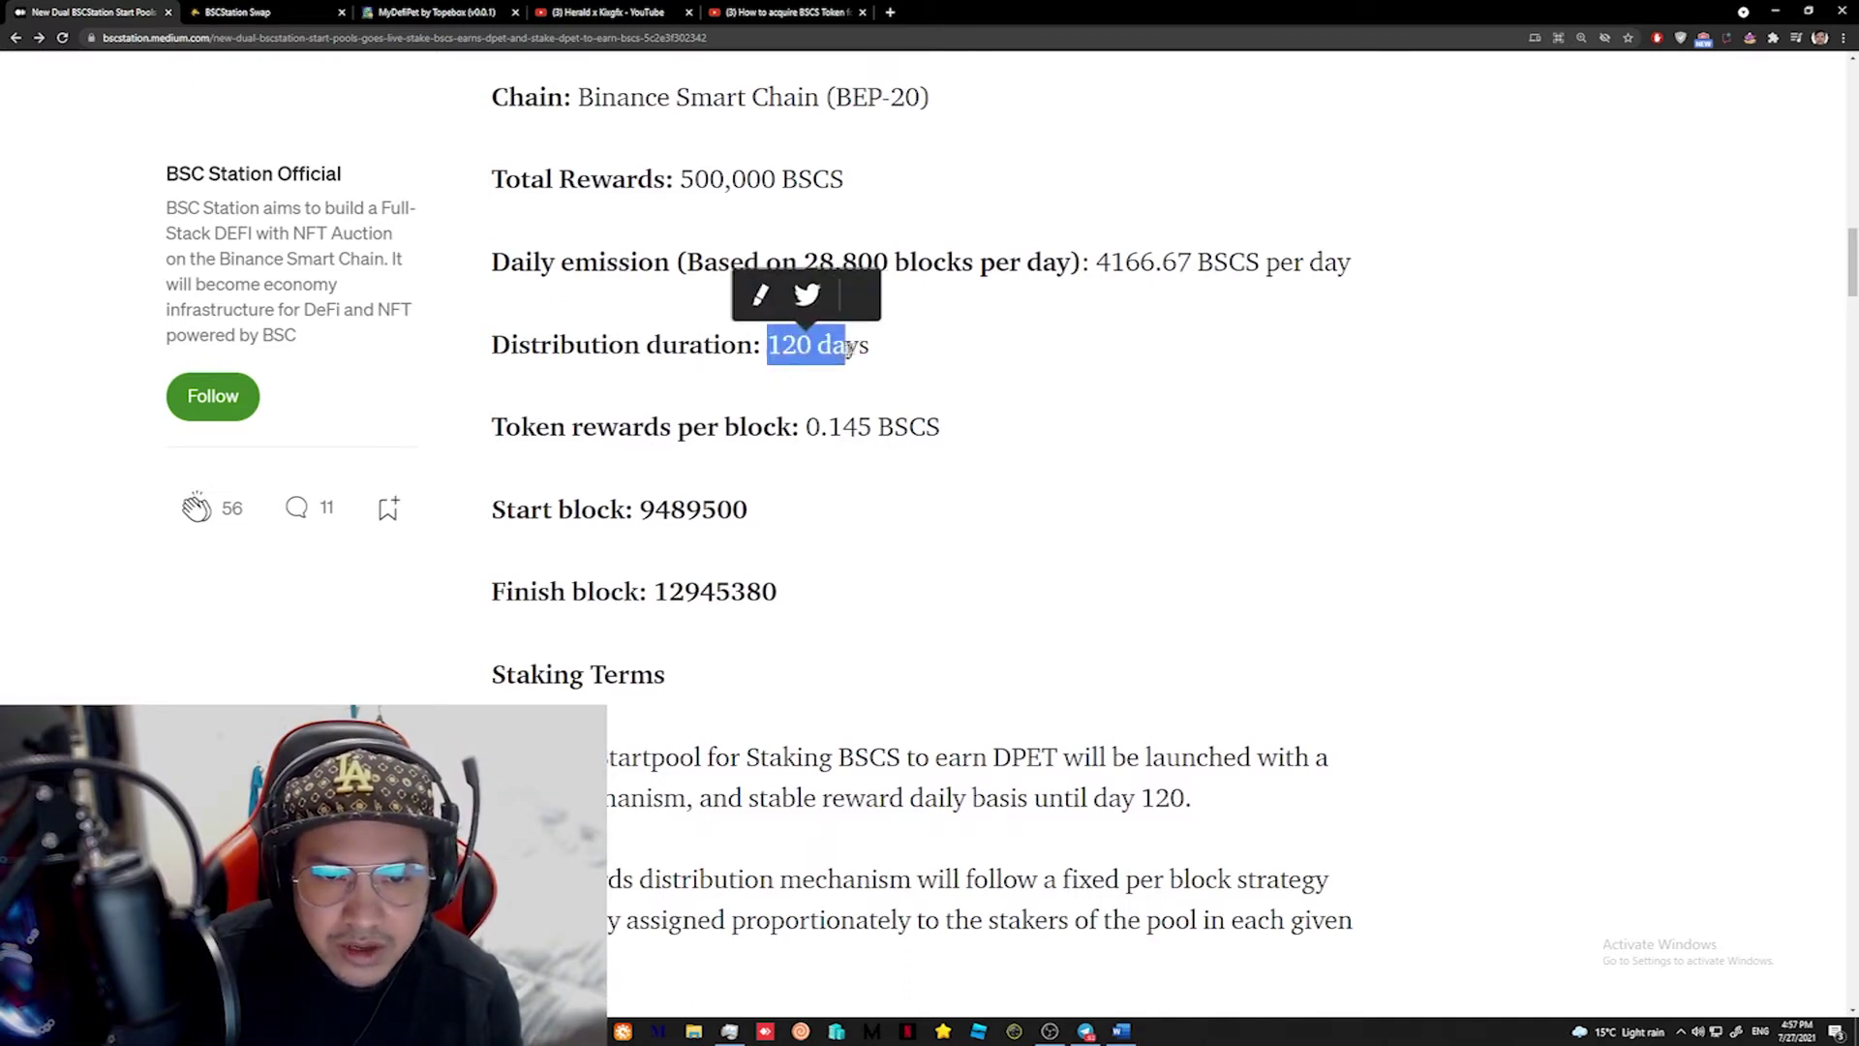
scroll(798, 396, down, 3)
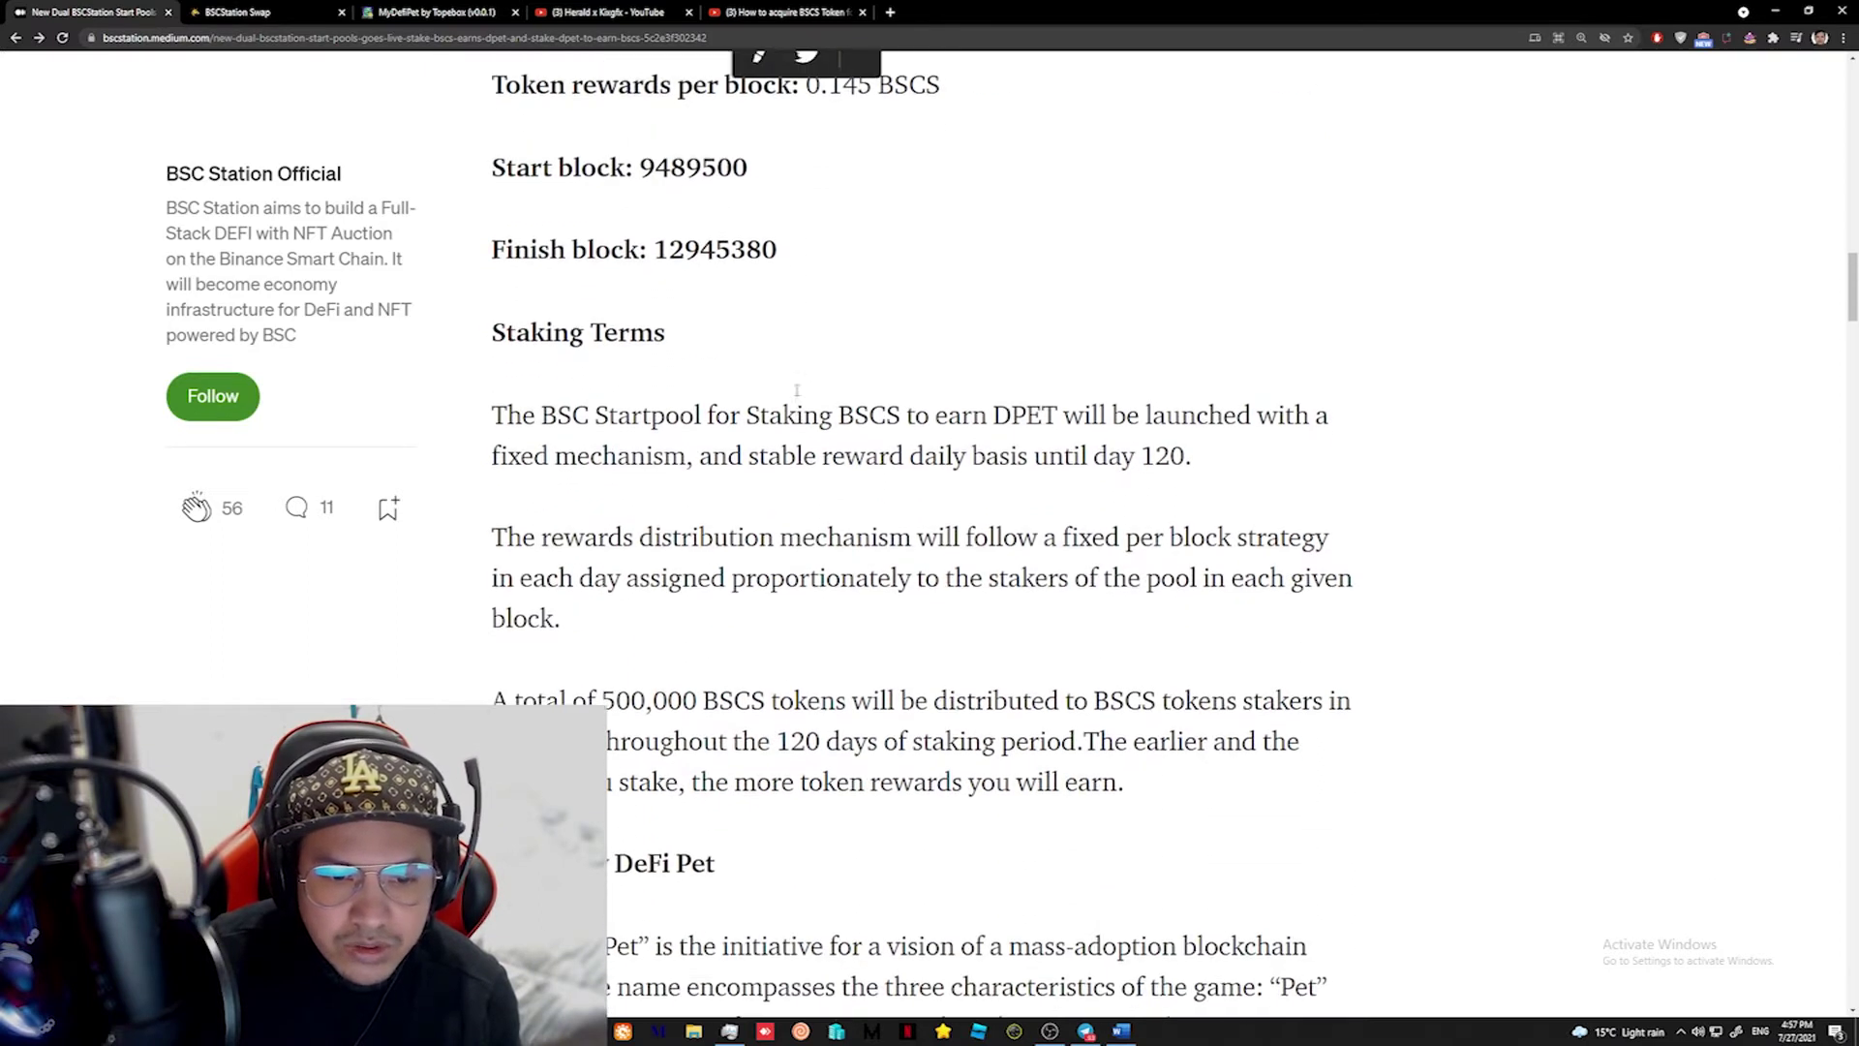
scroll(797, 396, up, 3)
scroll(798, 396, up, 2)
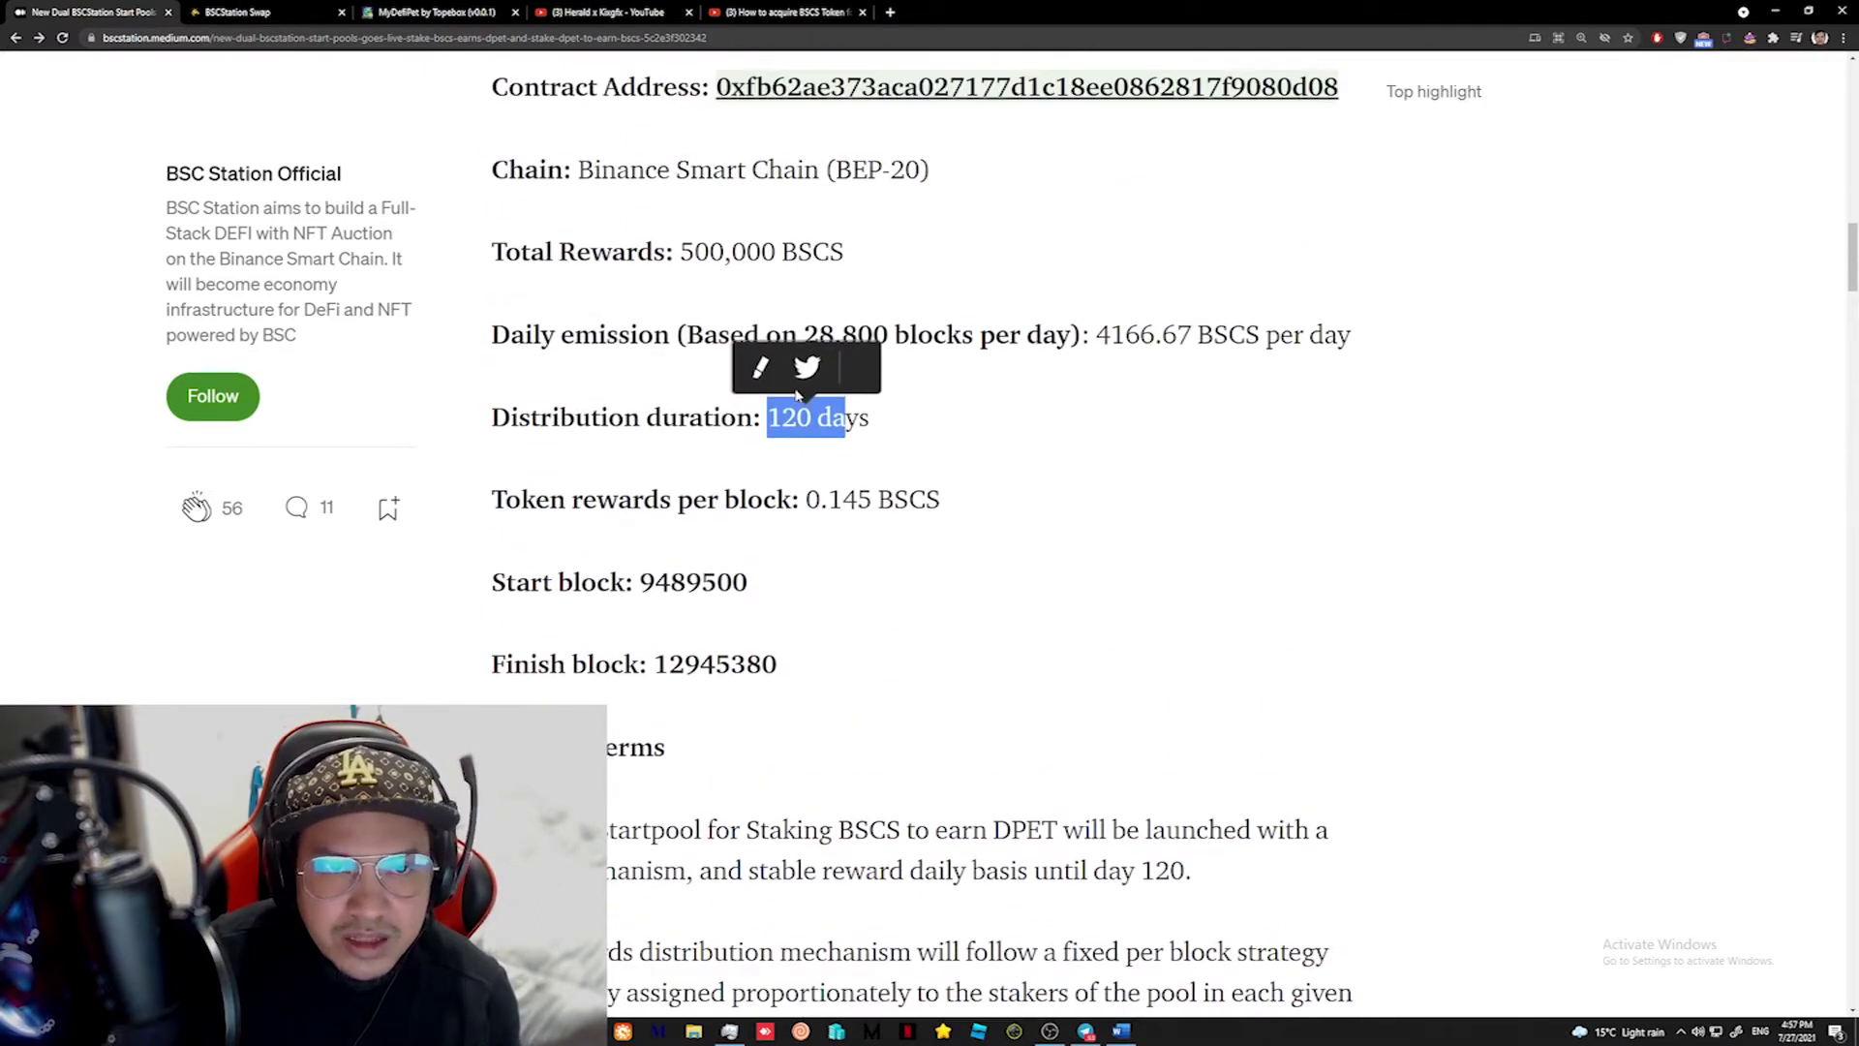
scroll(798, 396, up, 2)
scroll(1020, 577, down, 6)
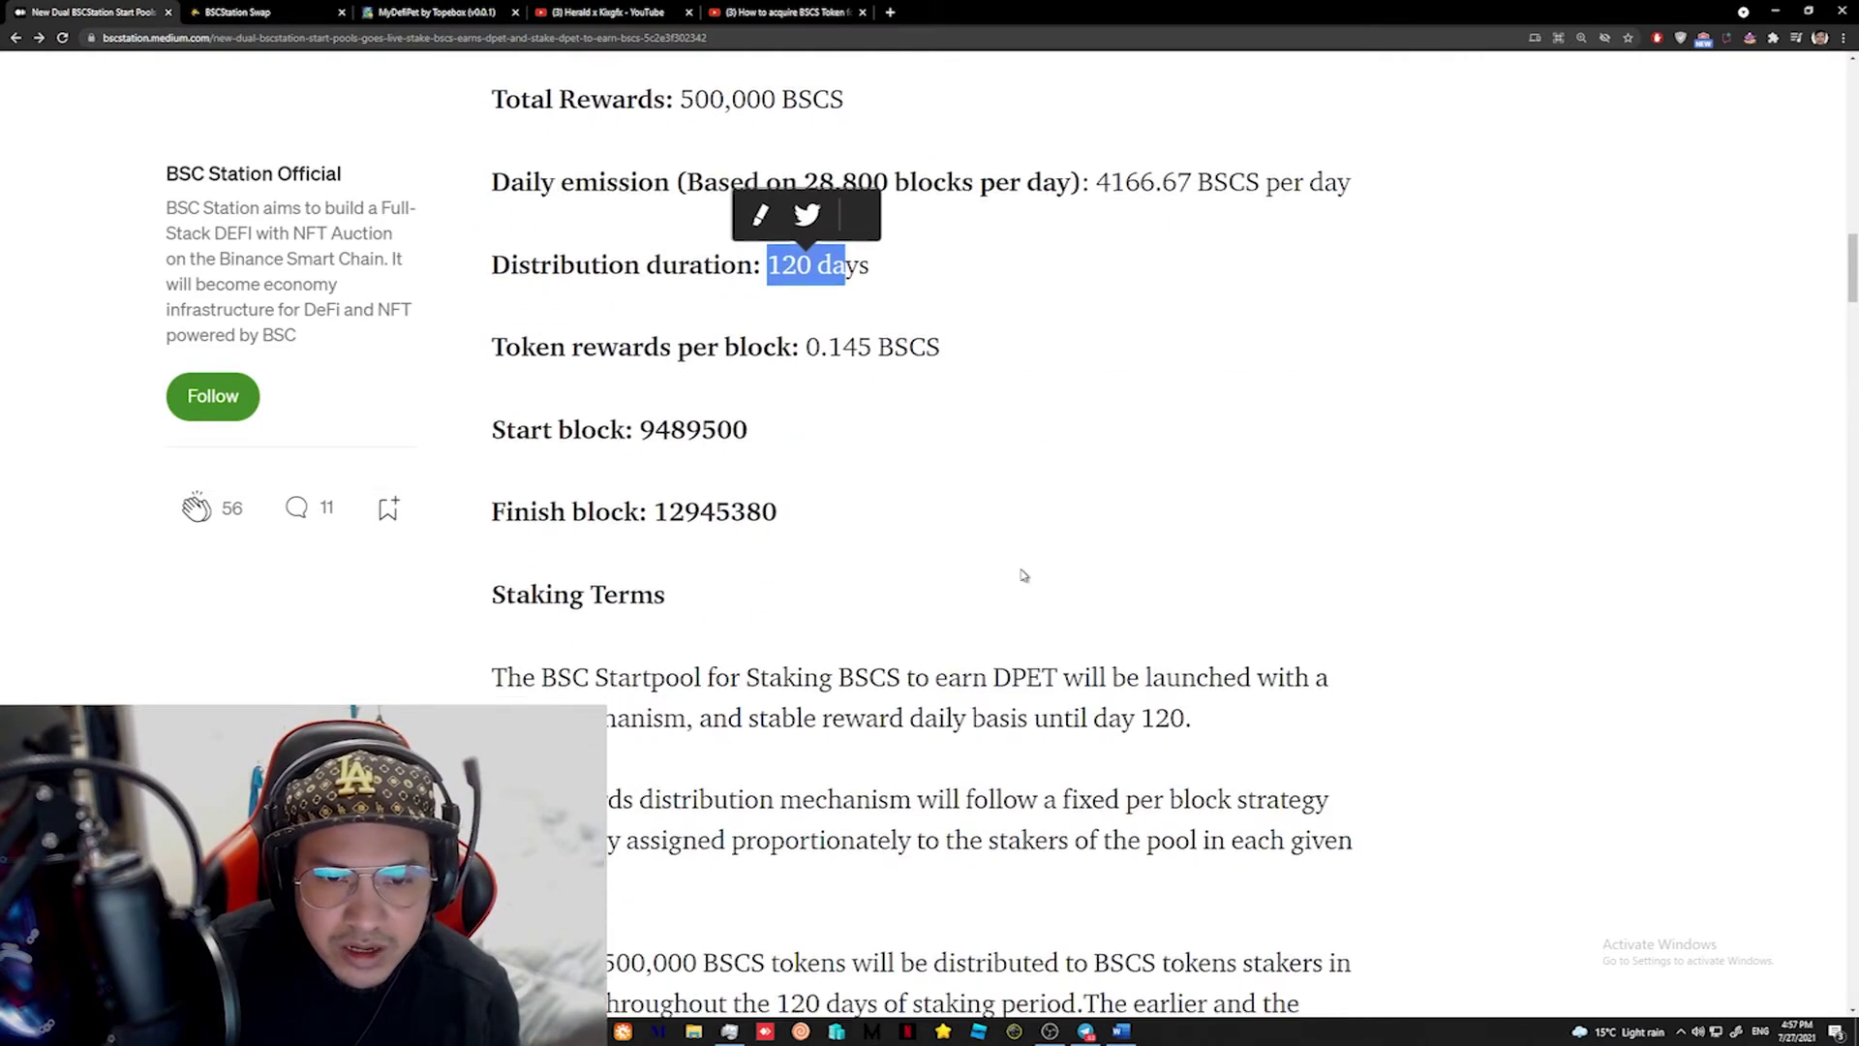
Read the article's Staking Terms and the About My DeFi Pet and About BSC Station sections.
scroll(1019, 564, down, 4)
scroll(988, 552, up, 1)
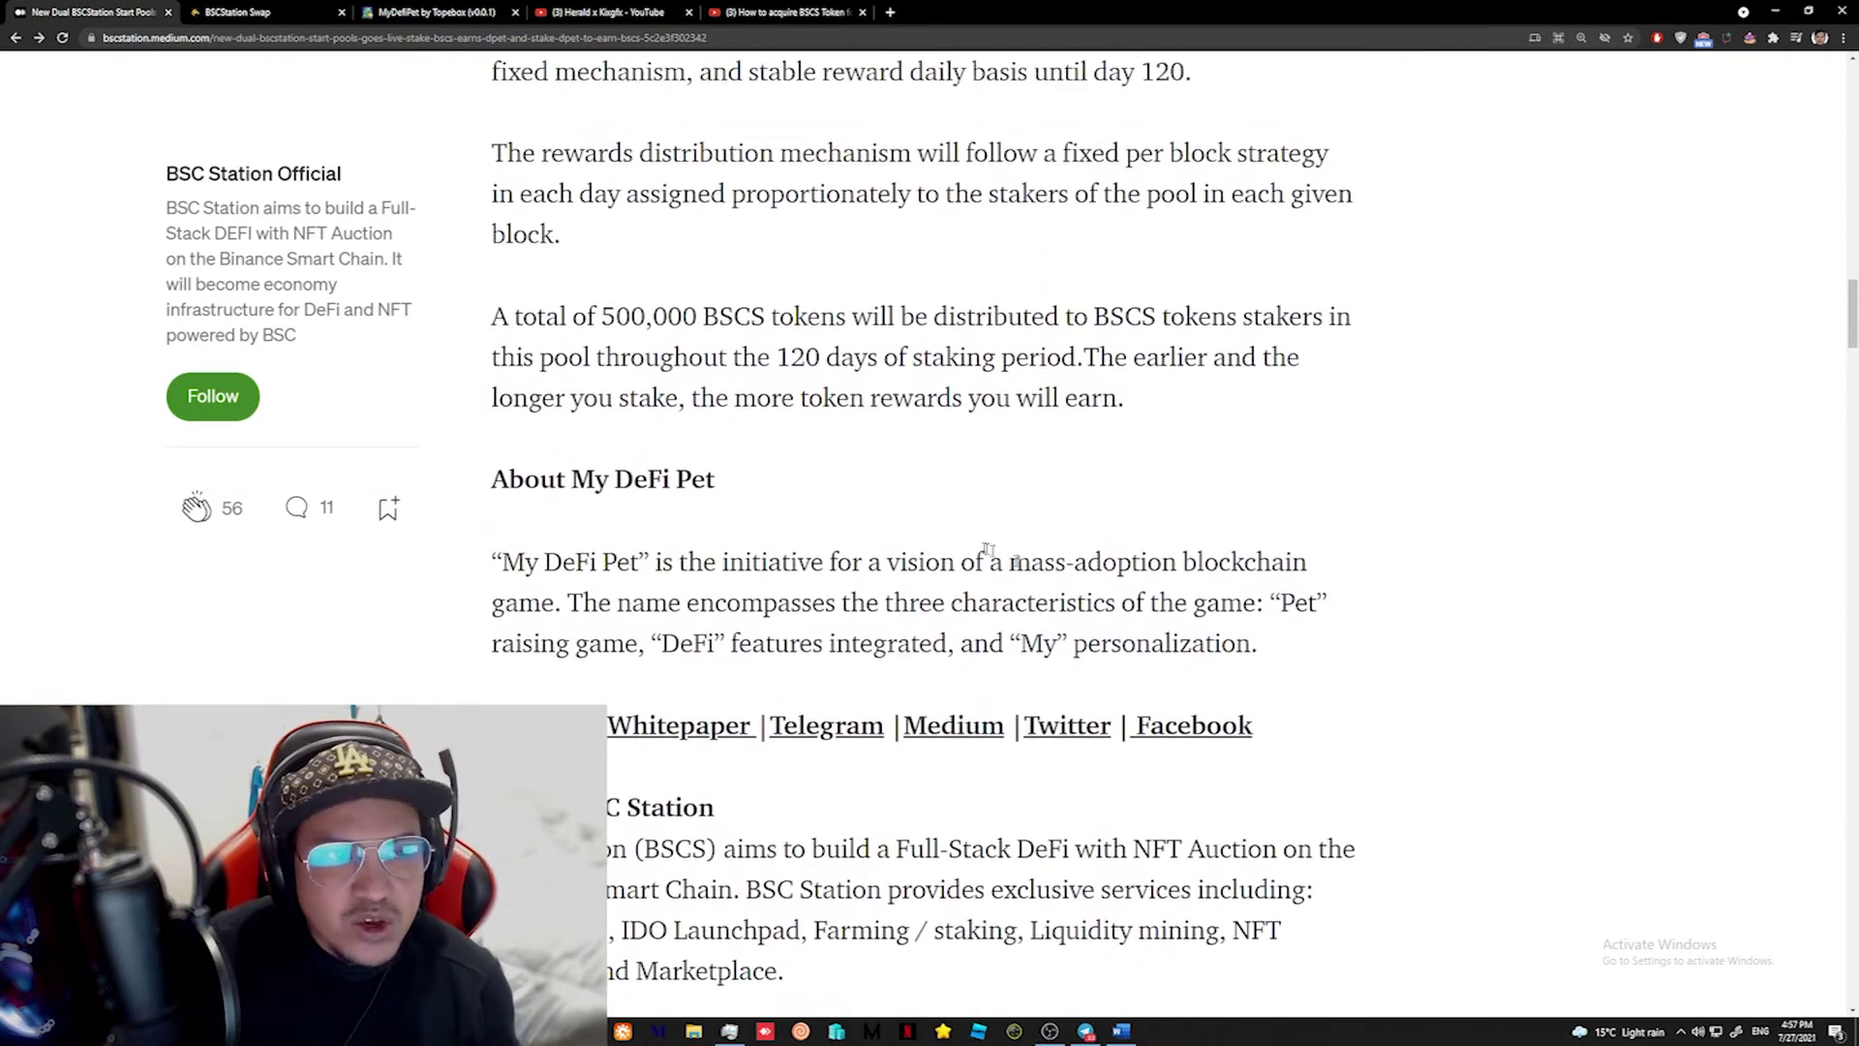
scroll(913, 553, up, 1)
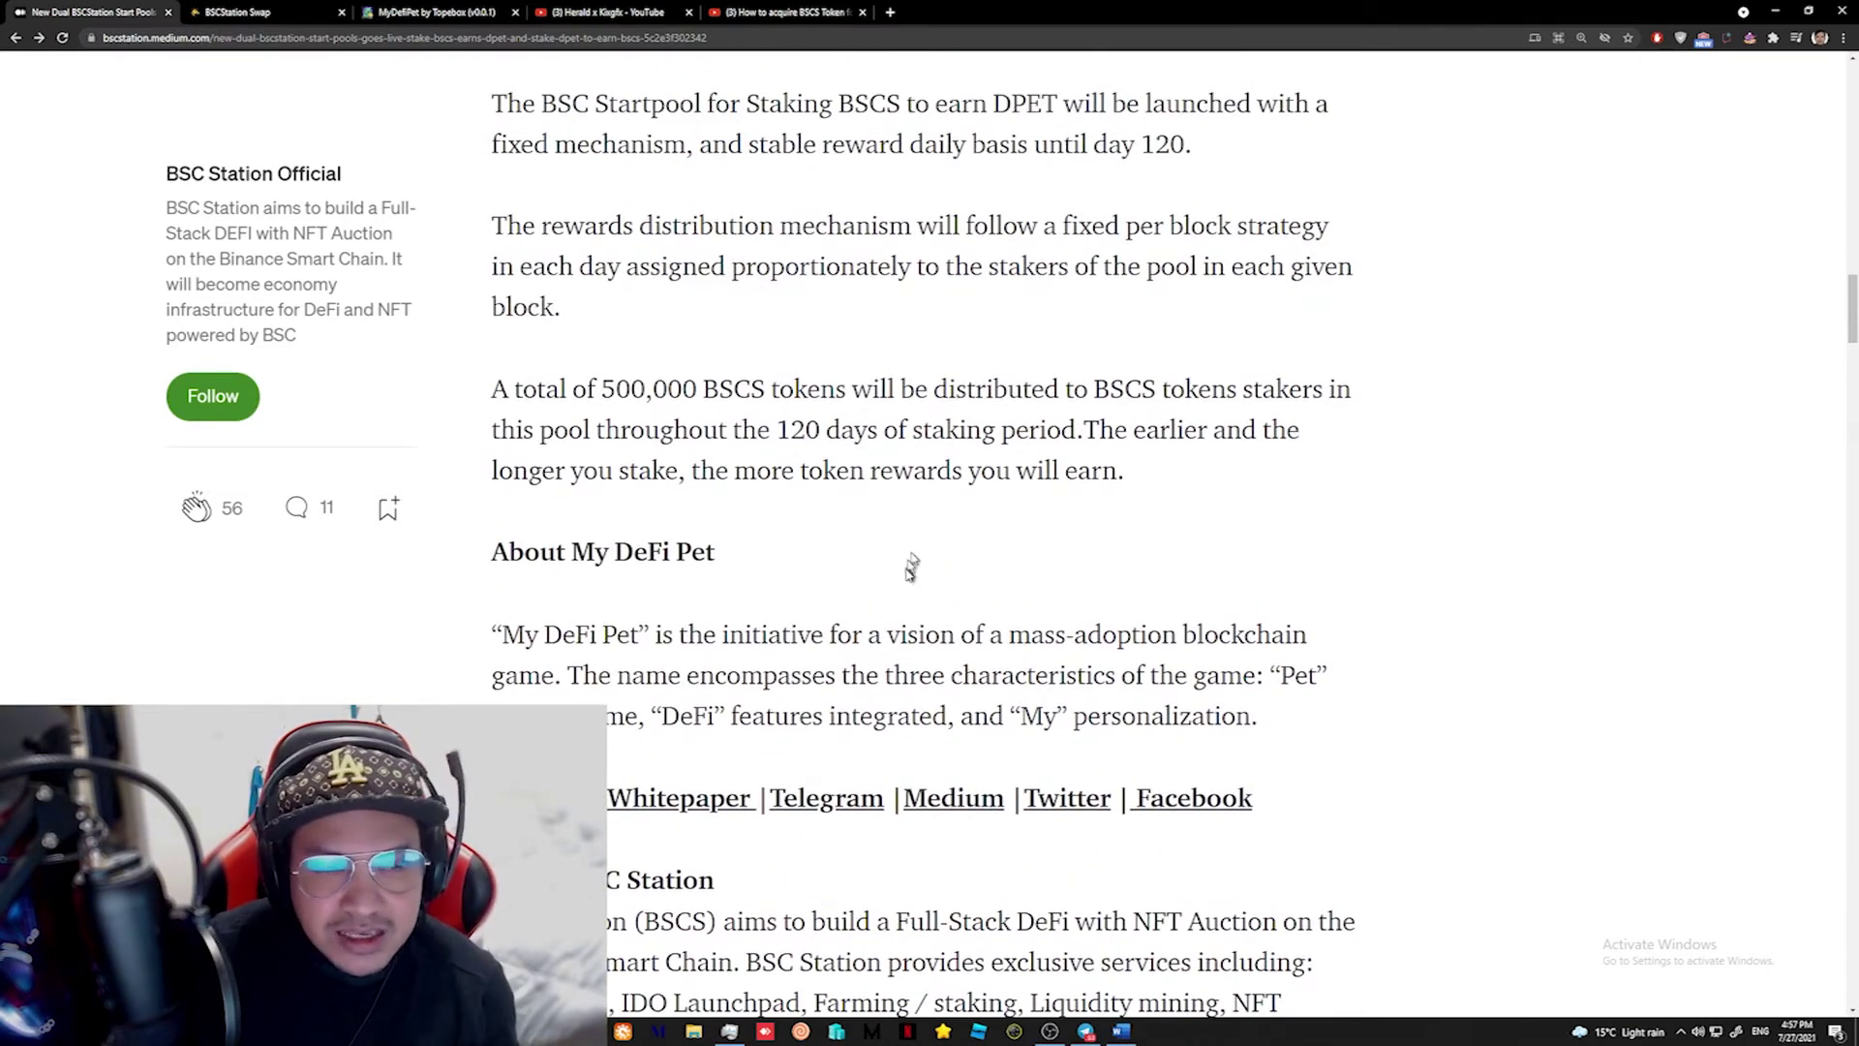
scroll(910, 566, down, 5)
scroll(723, 414, up, 1)
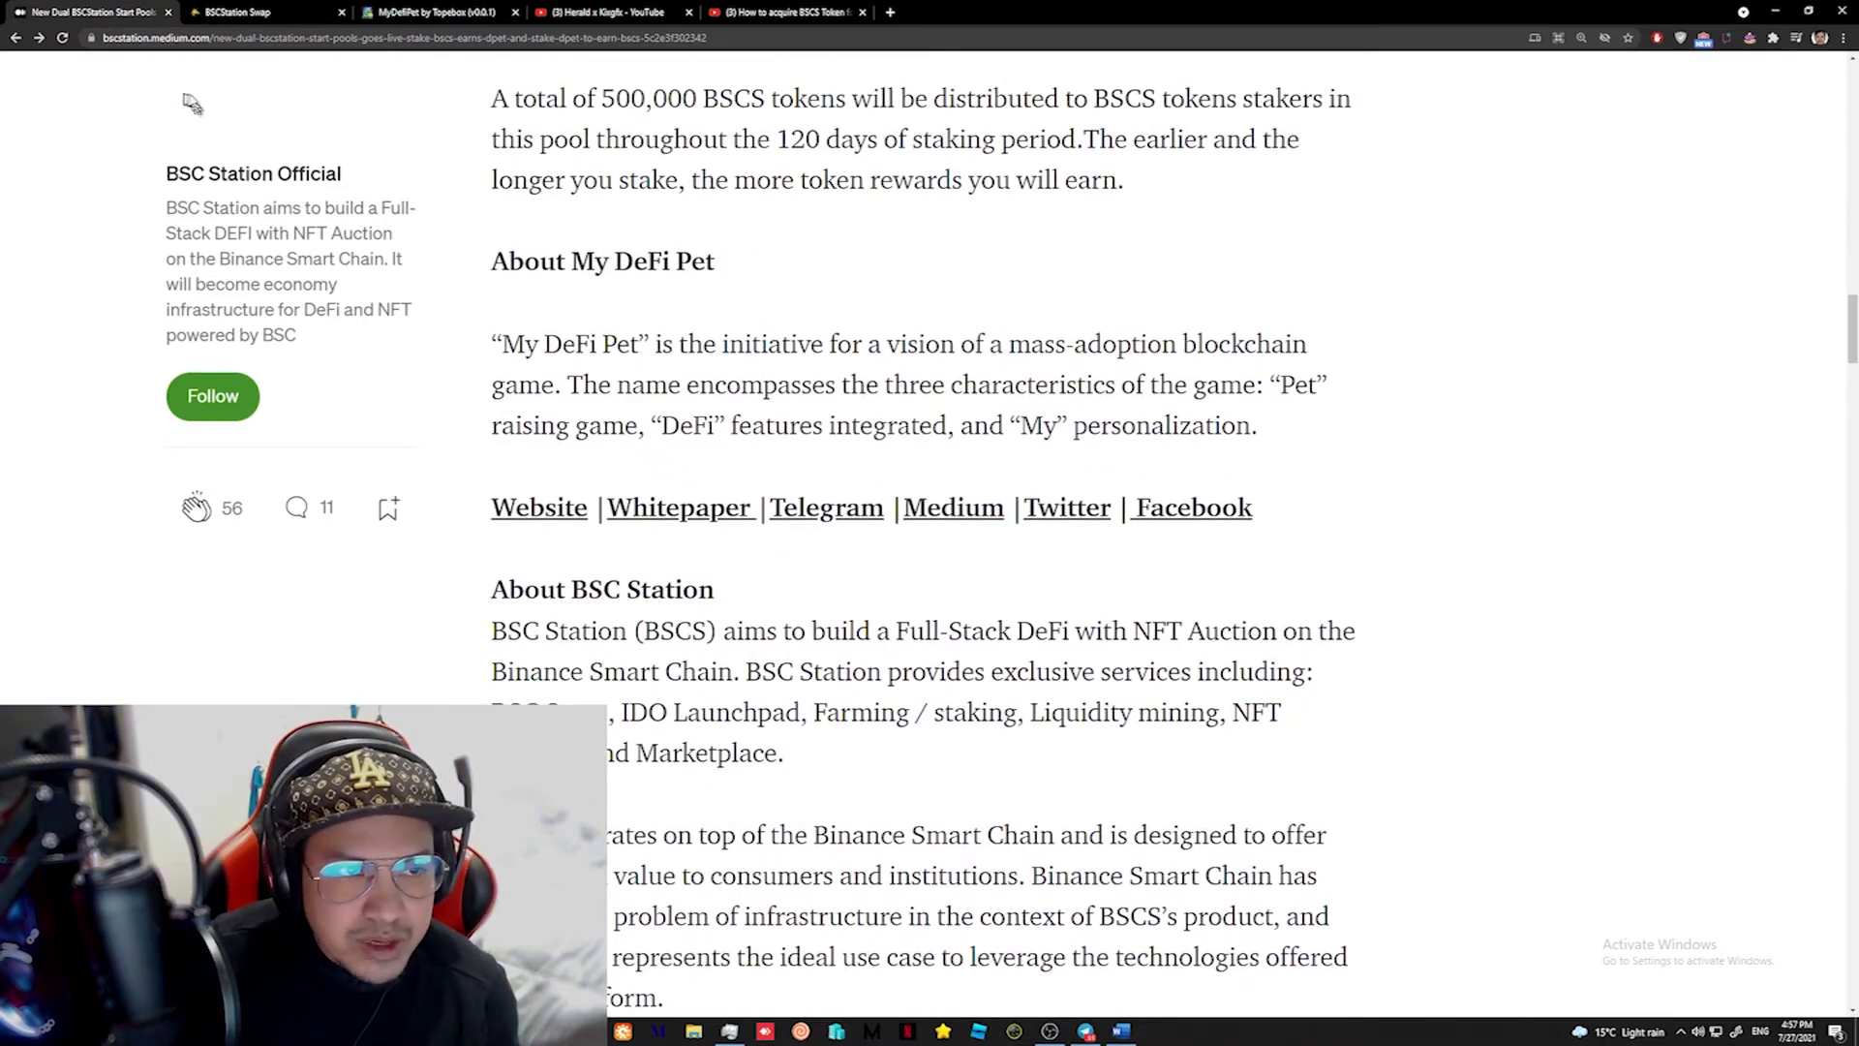
Read the article's About BSC Station section through to its closing links, highlighting the section heading.
scroll(706, 271, down, 3)
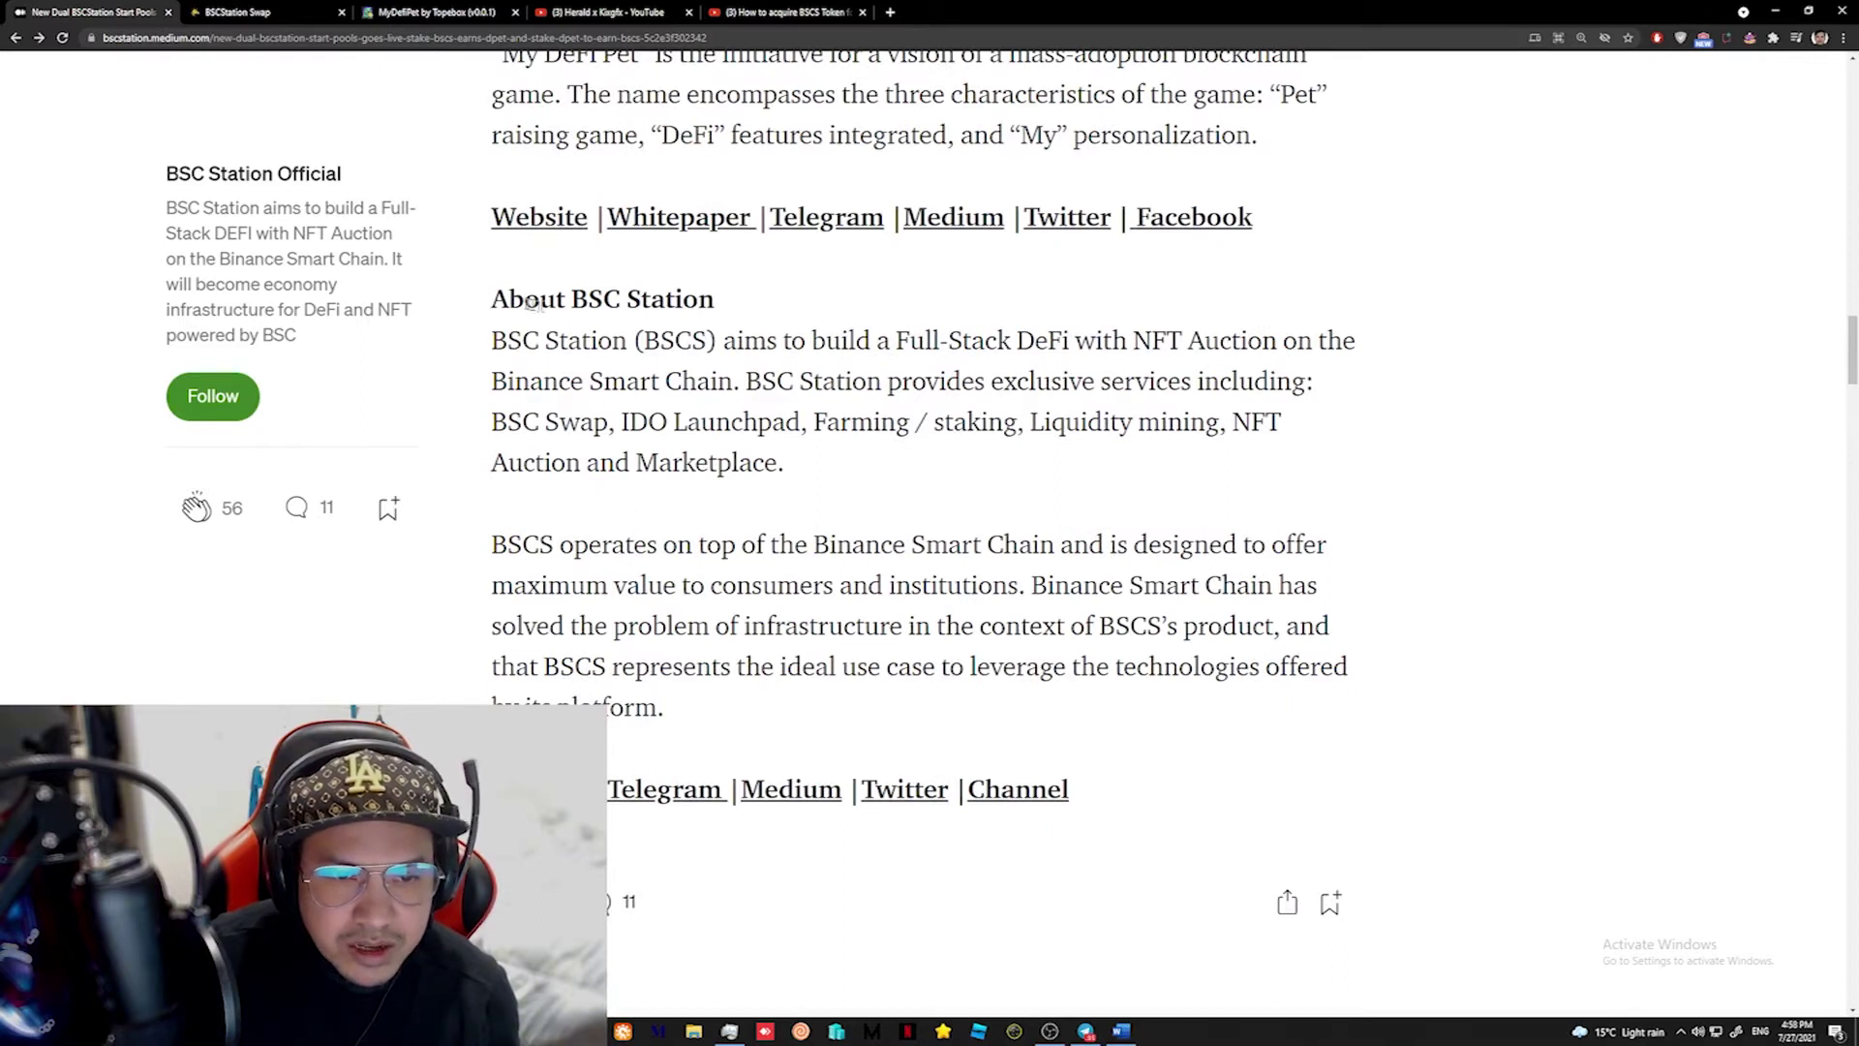
drag(509, 302, 697, 302)
scroll(630, 583, down, 1)
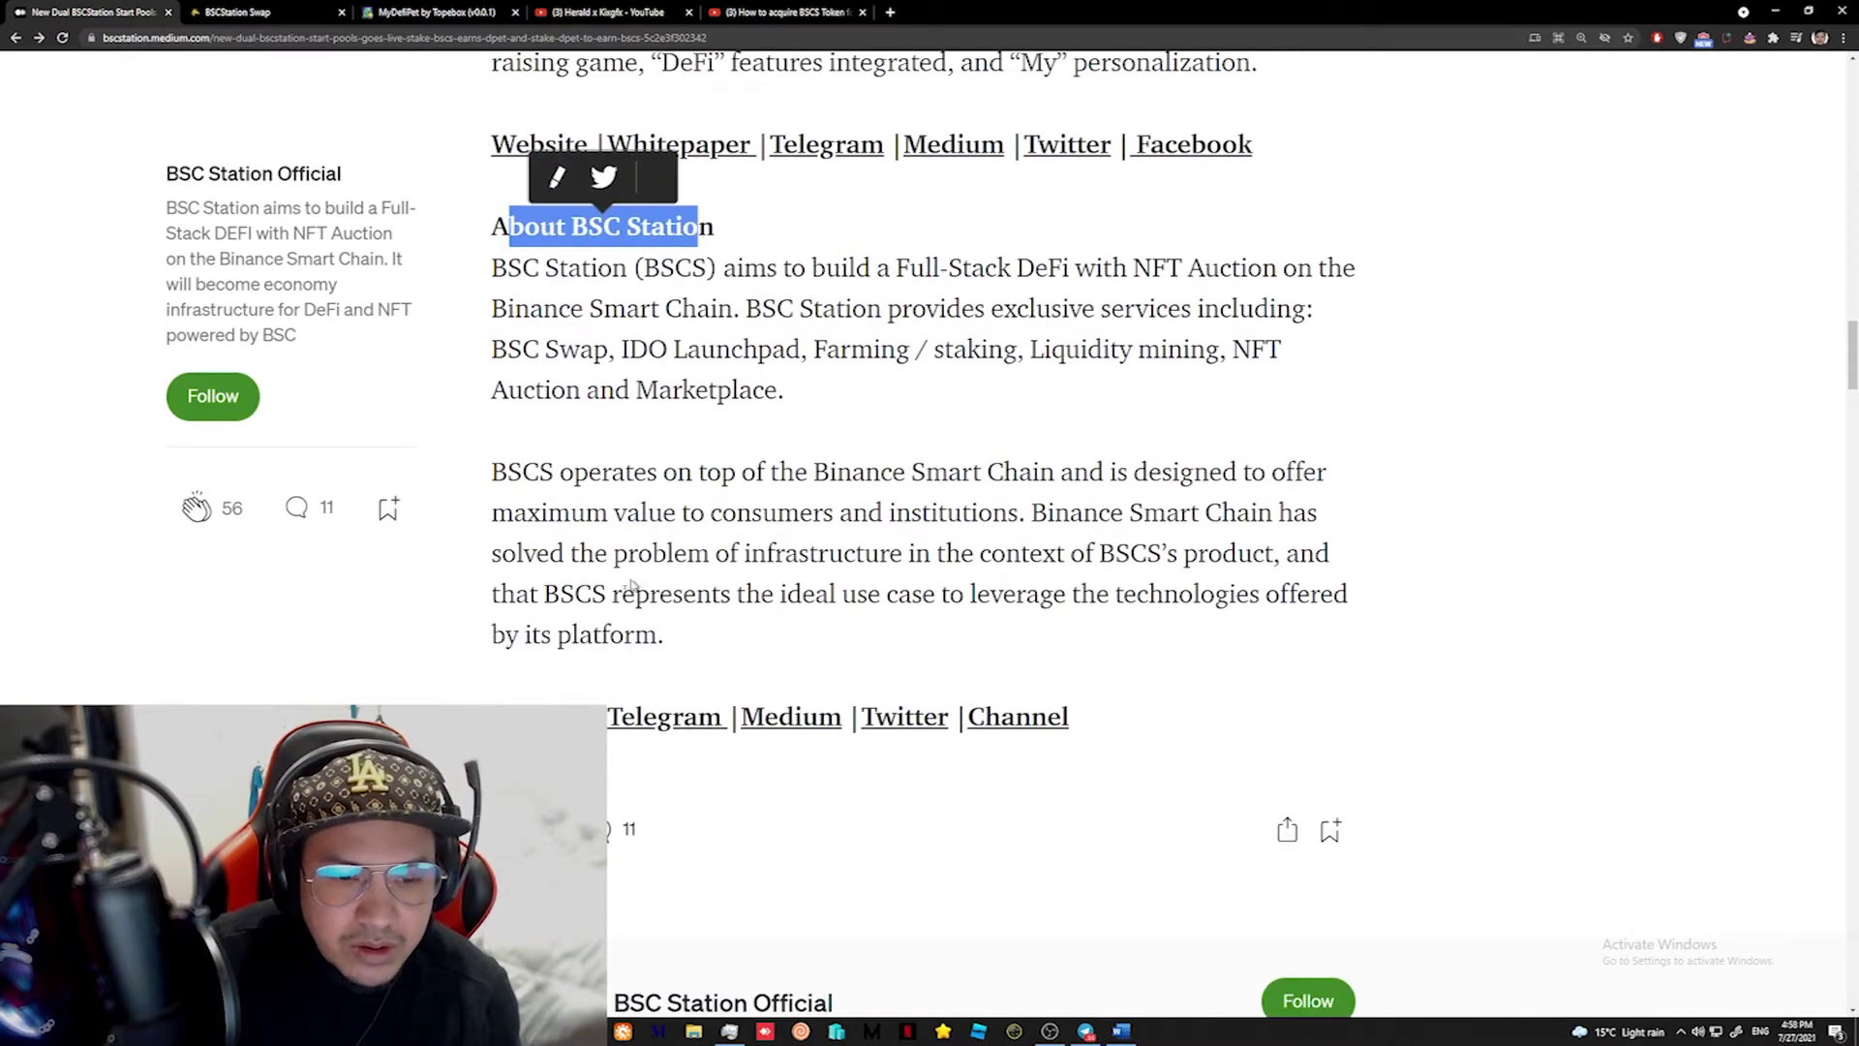
scroll(566, 658, down, 2)
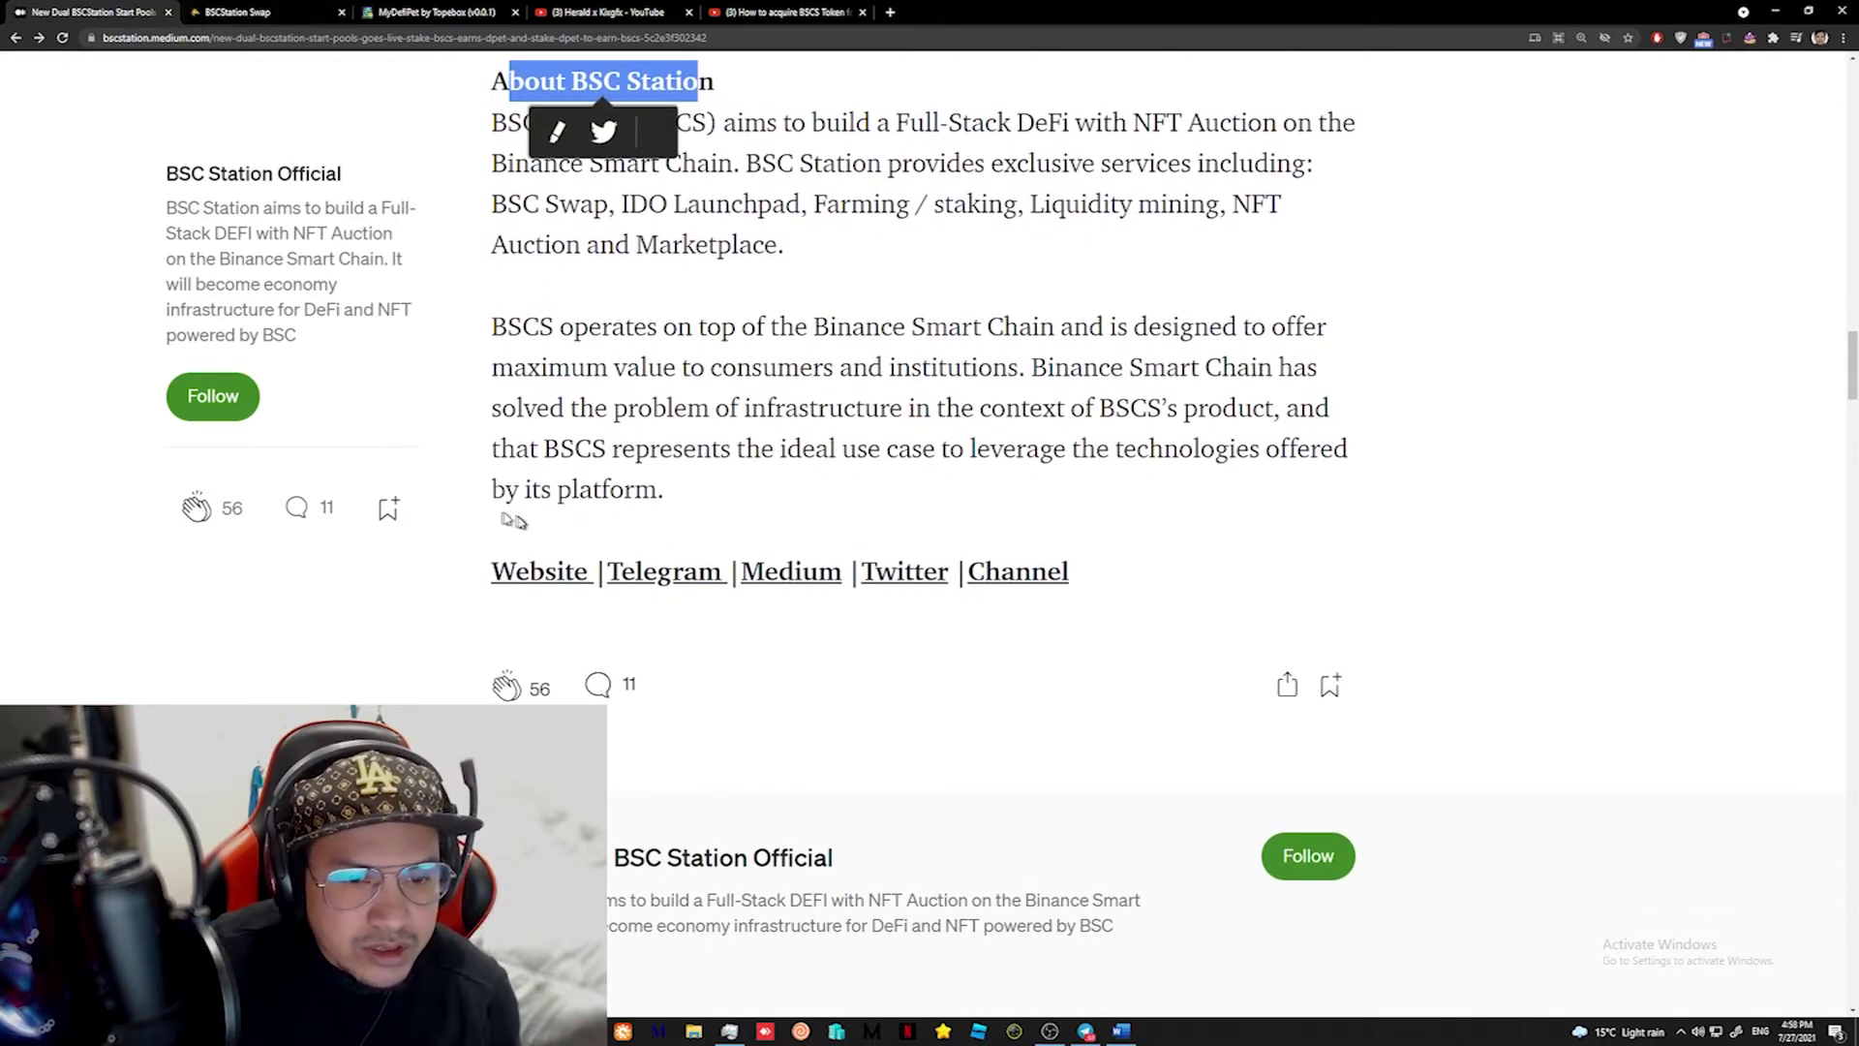
Close the Start Pools article, switch to the BSC Station dashboard and look over its main sections.
click(537, 571)
middle_click(44, 19)
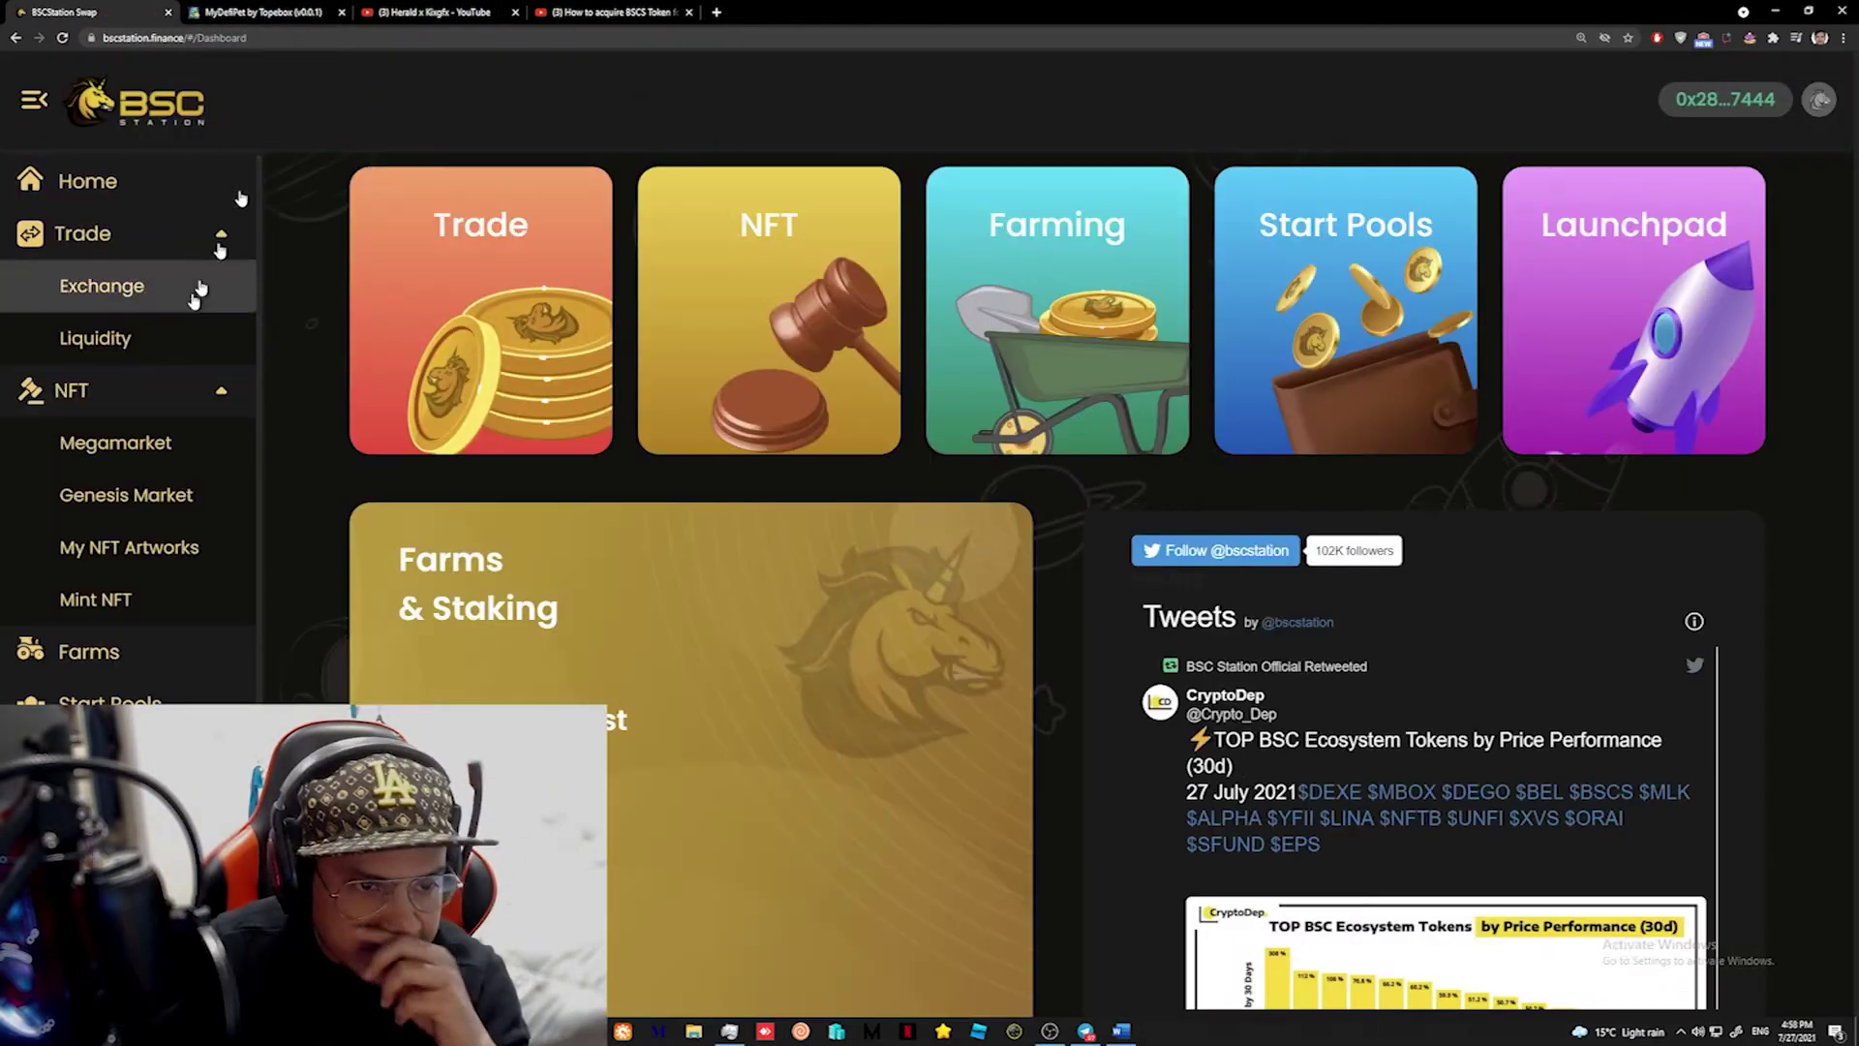
scroll(587, 371, down, 1)
scroll(523, 355, up, 1)
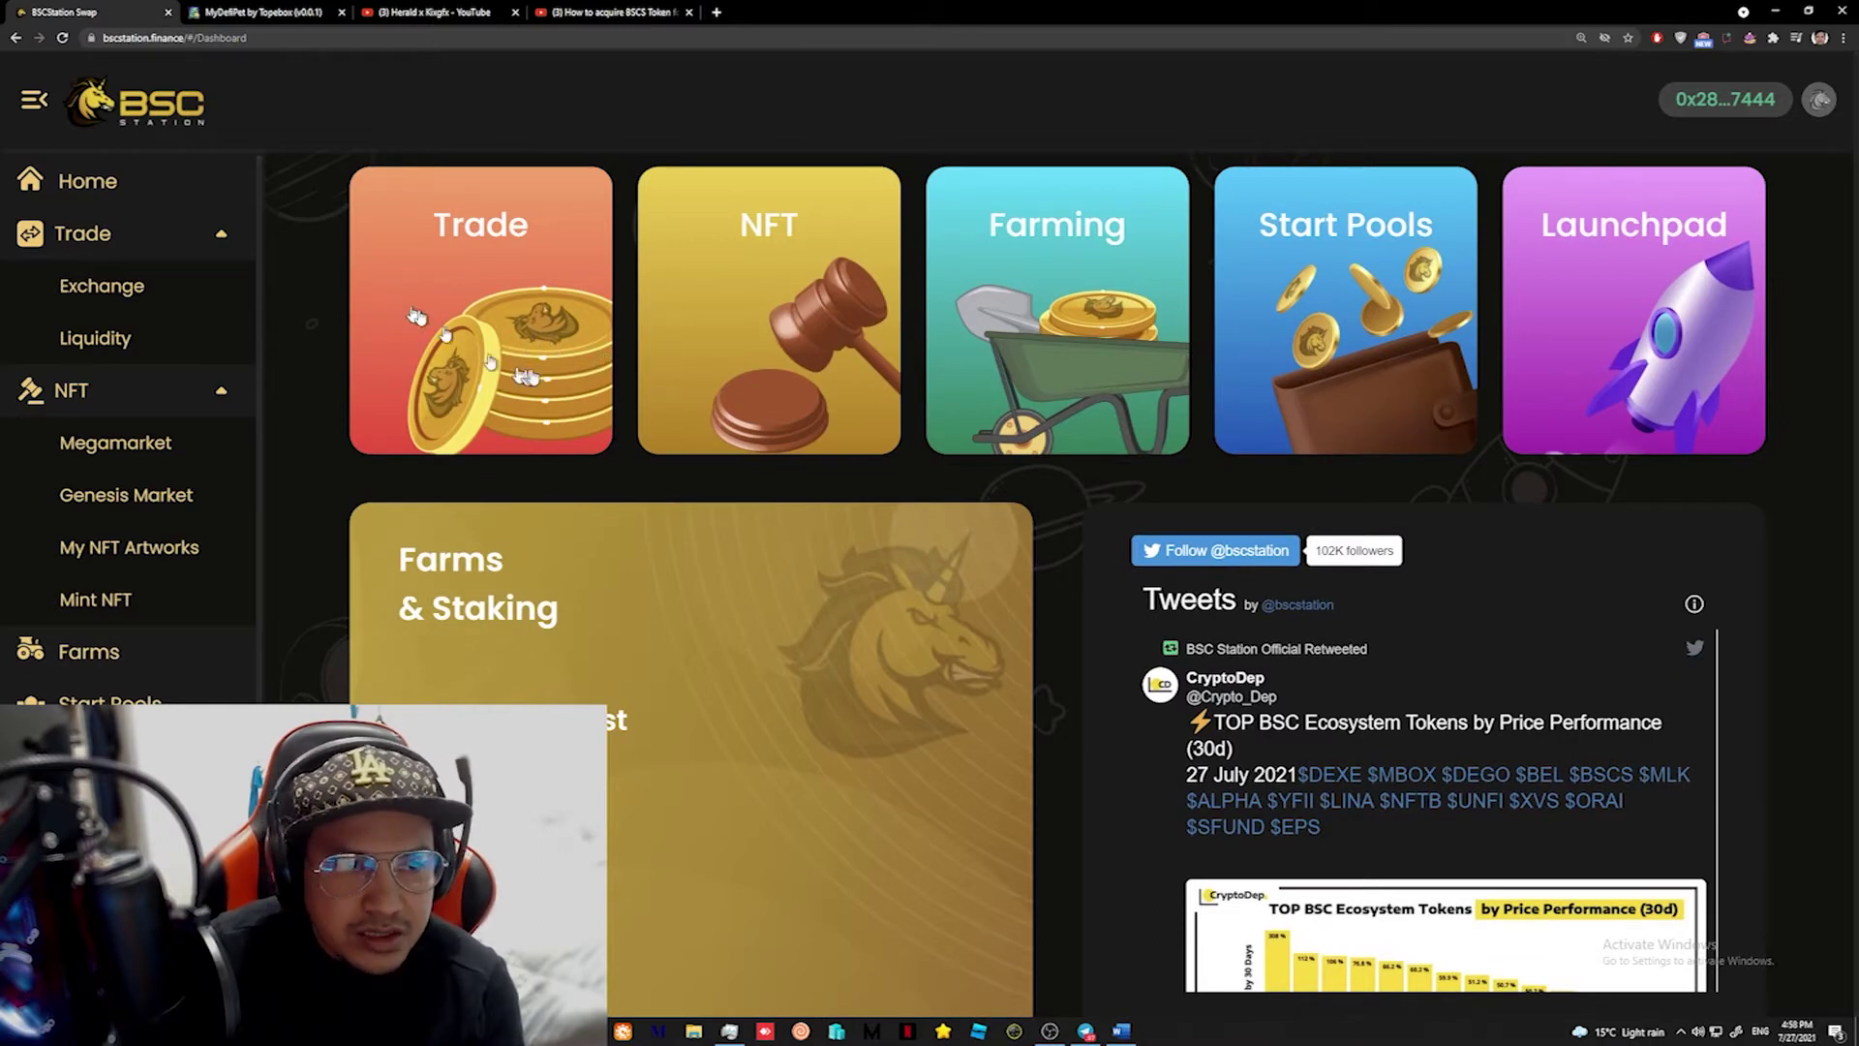
scroll(587, 366, down, 1)
scroll(542, 324, up, 1)
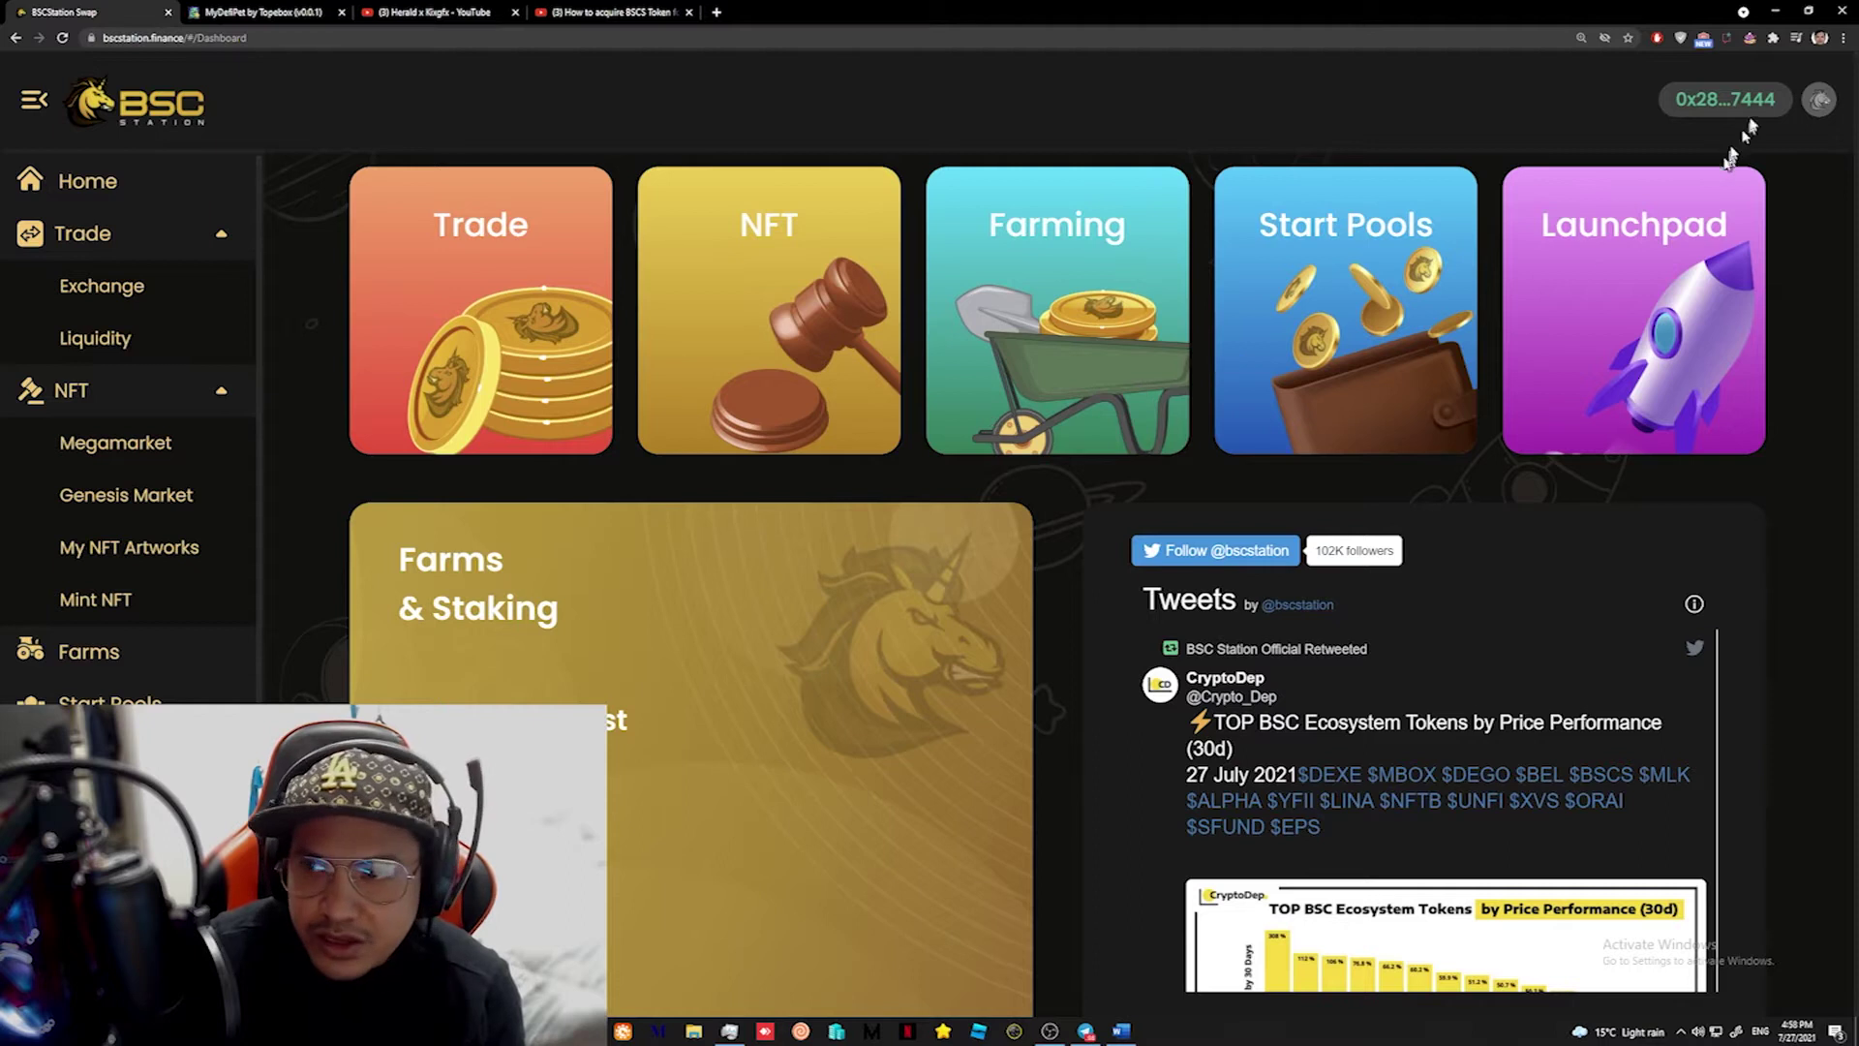
Open the MetaMask wallet extension, review the token balances in its assets list, and close it.
click(1771, 39)
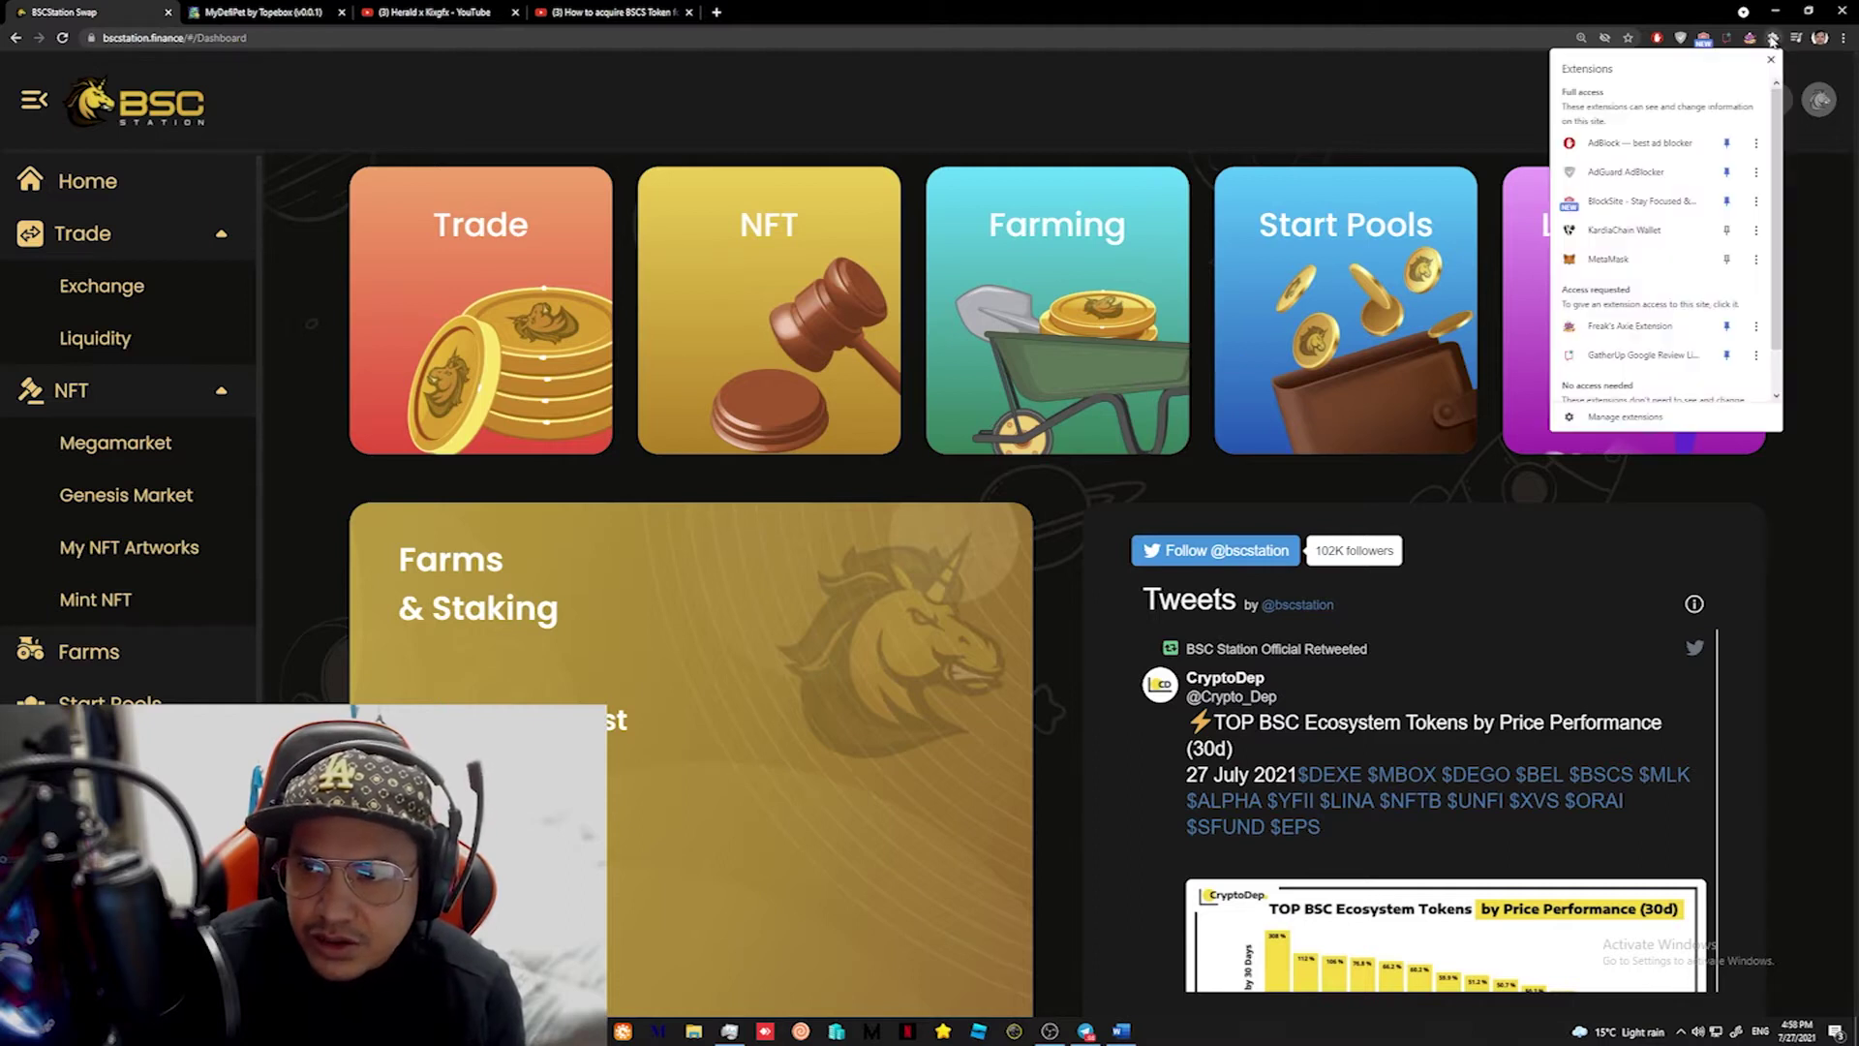
click(1610, 268)
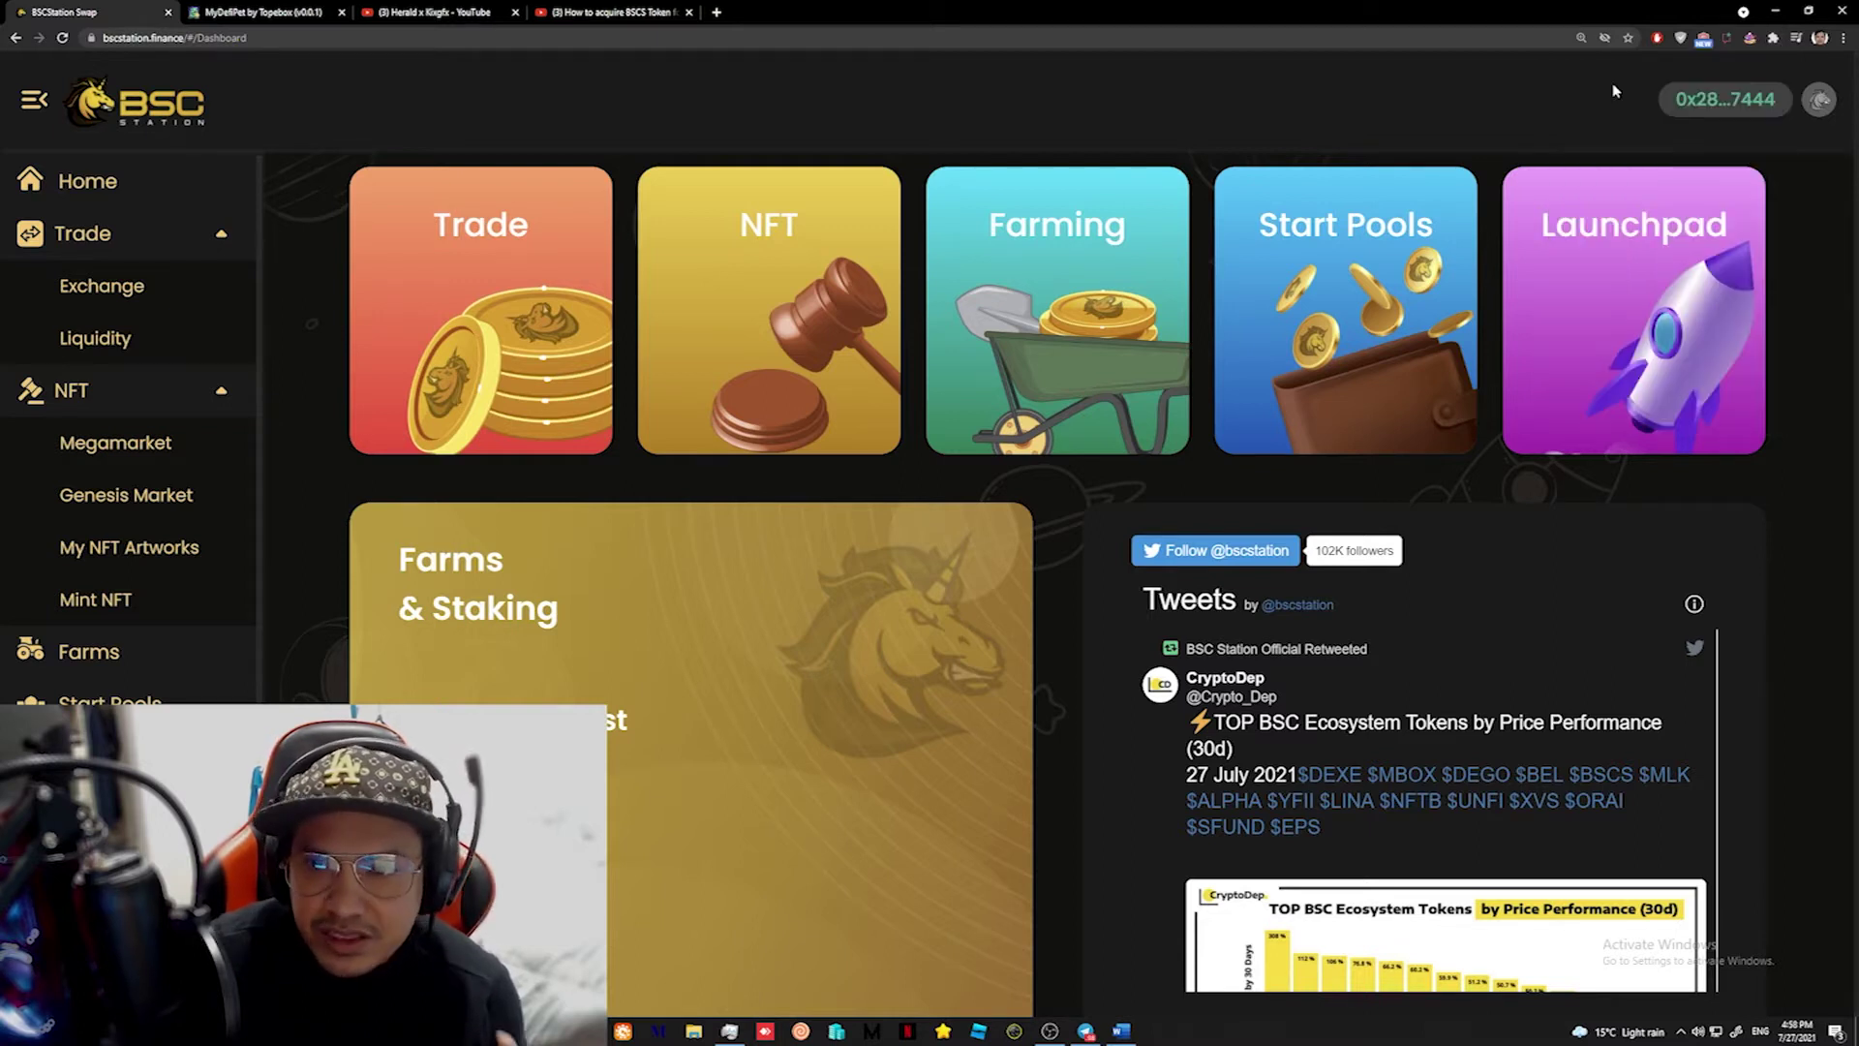
click(1774, 42)
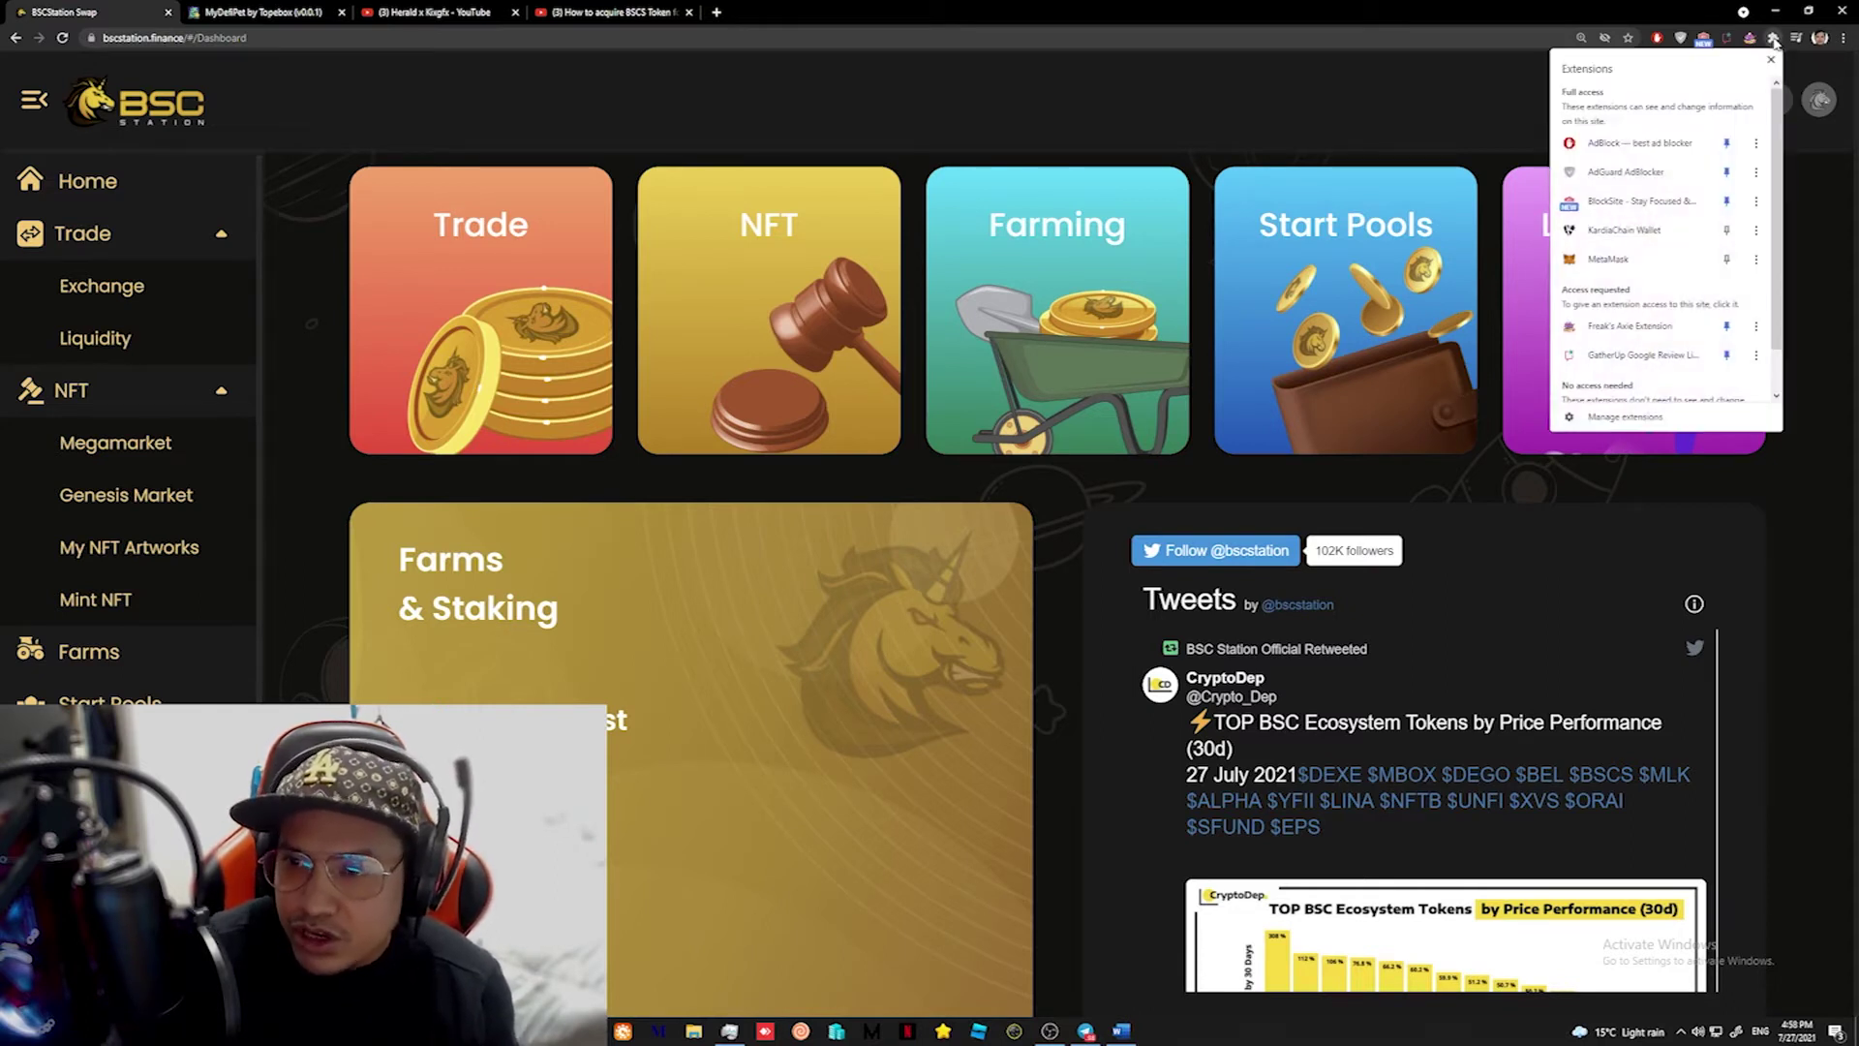
click(1626, 253)
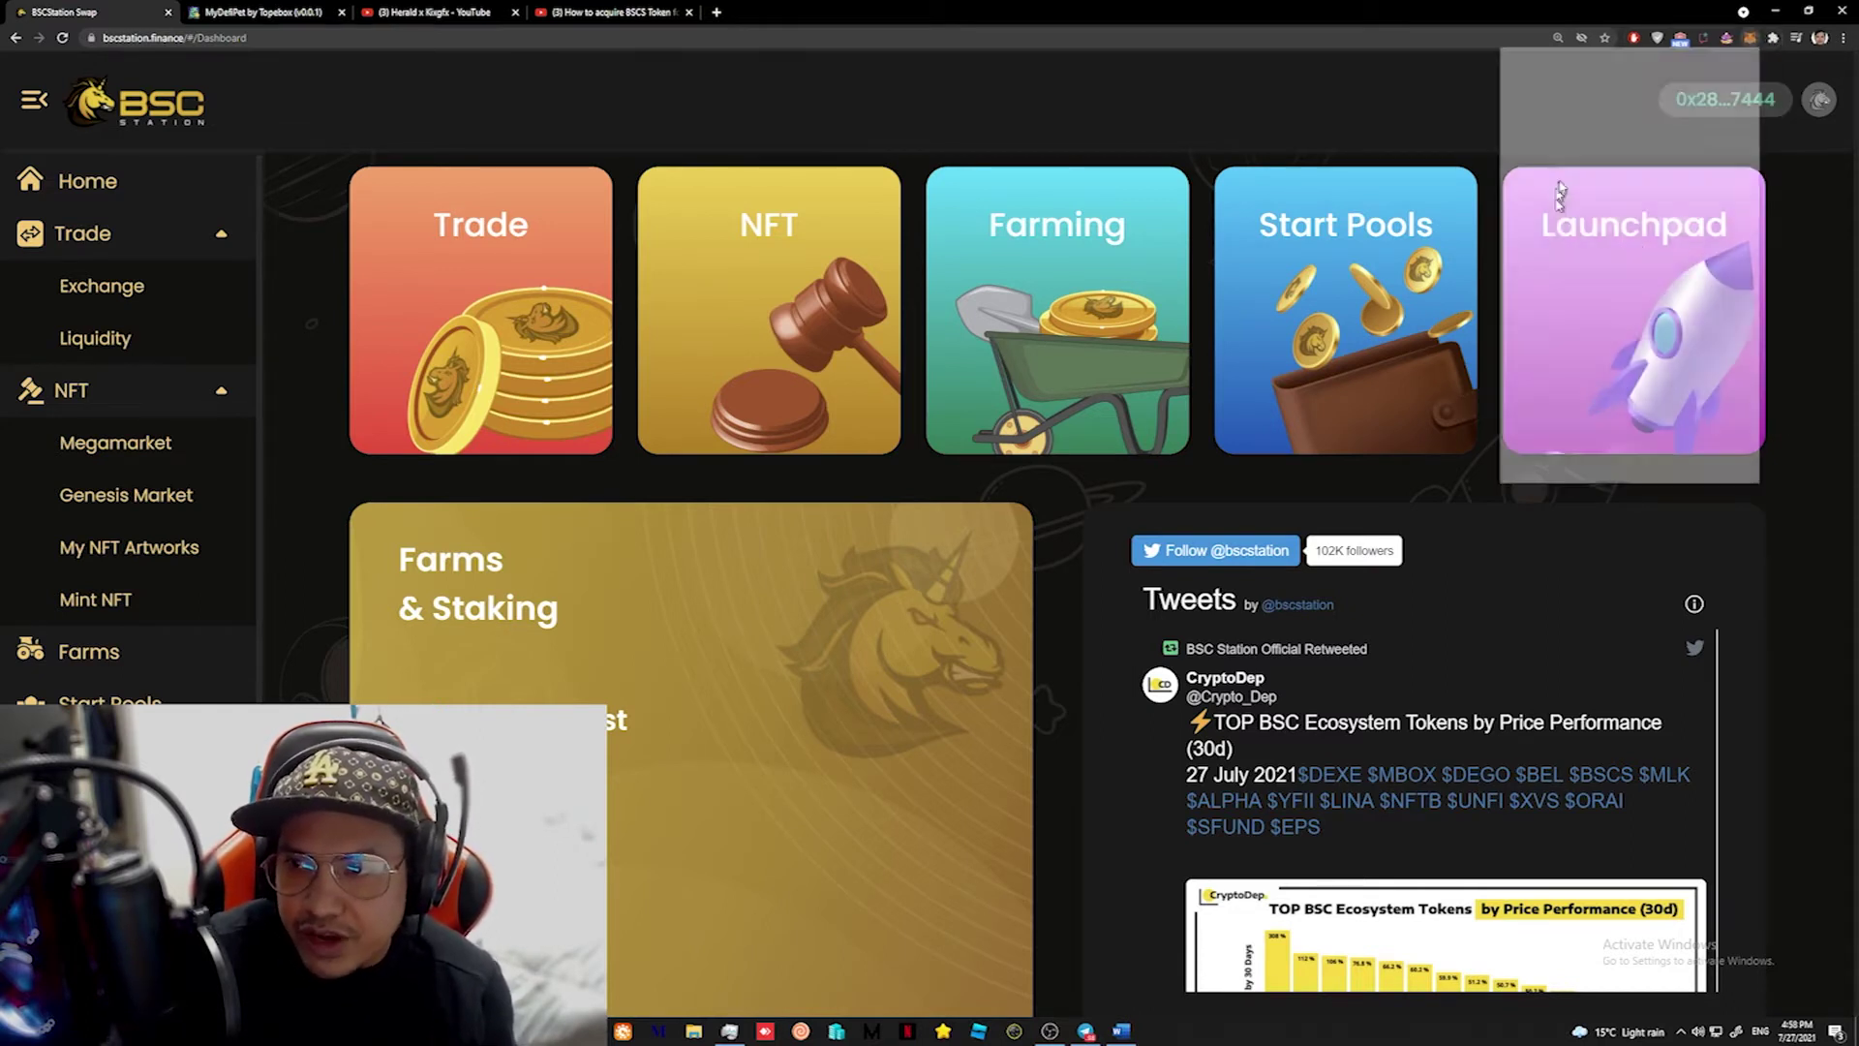
scroll(1631, 184, down, 3)
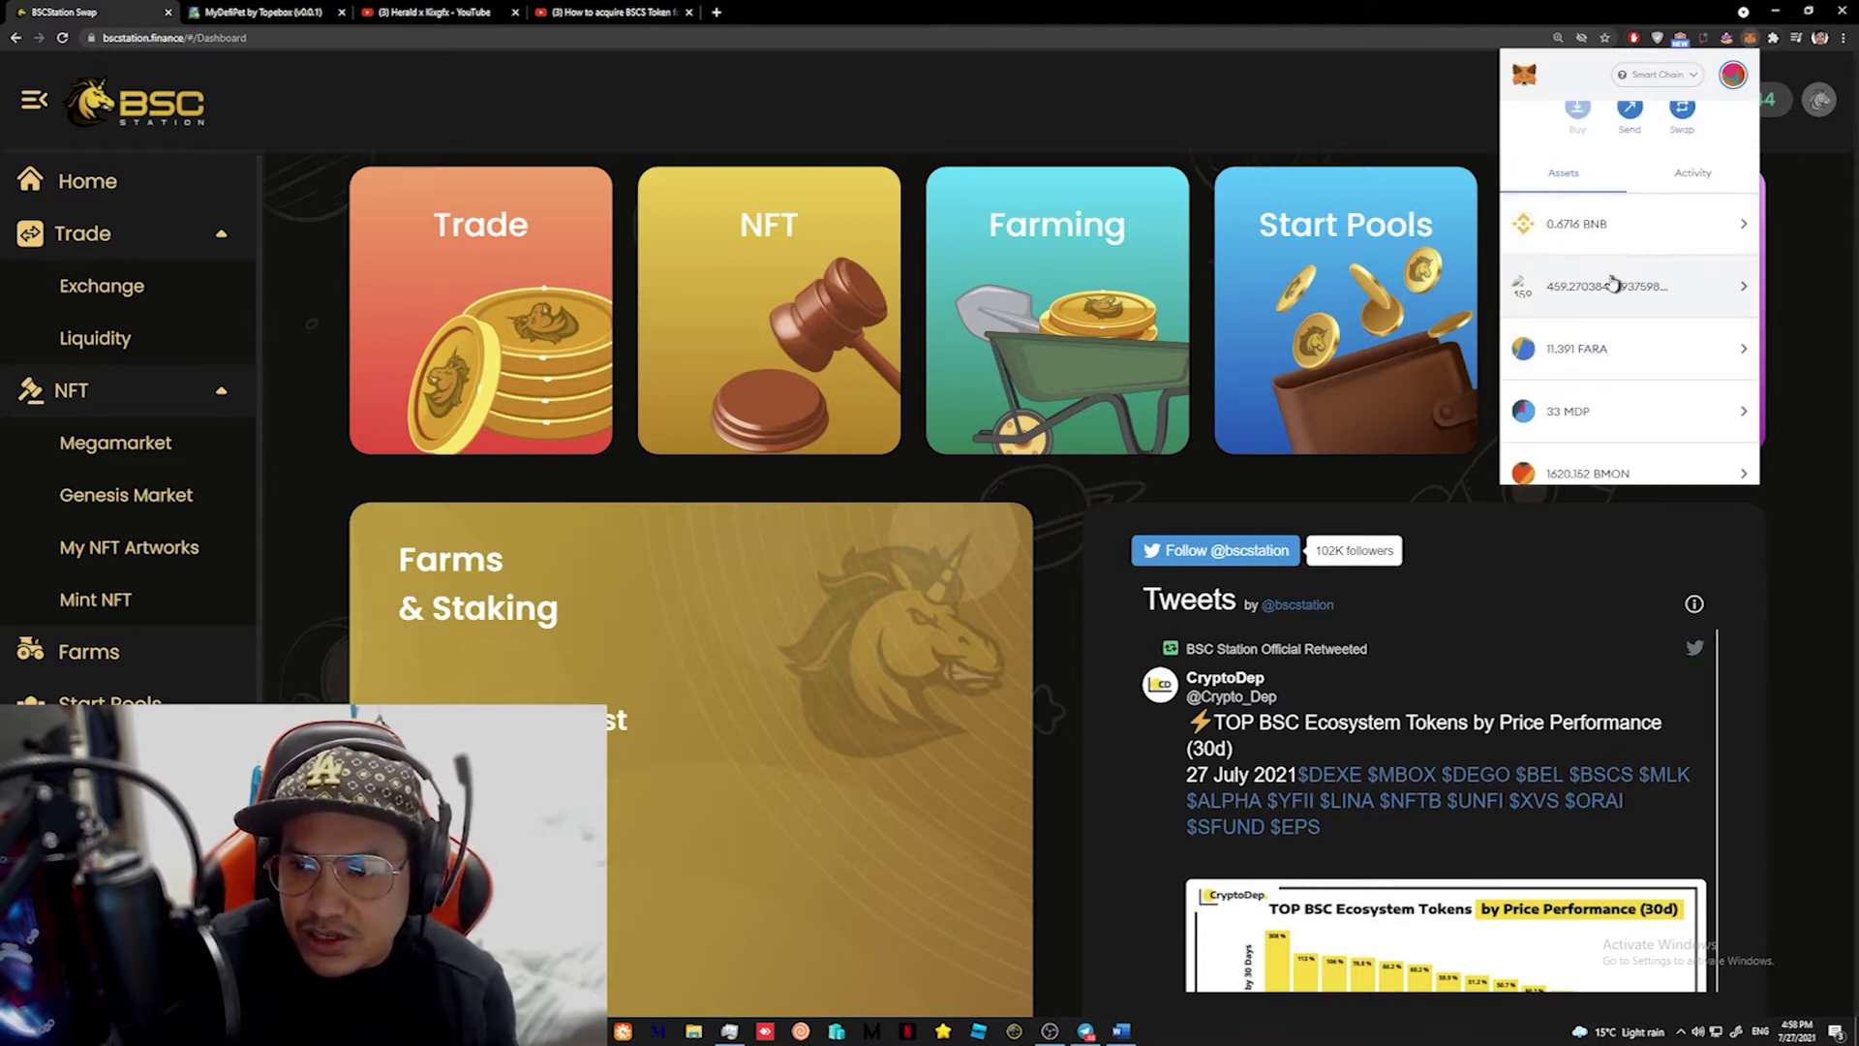
scroll(1646, 242, down, 2)
click(1367, 119)
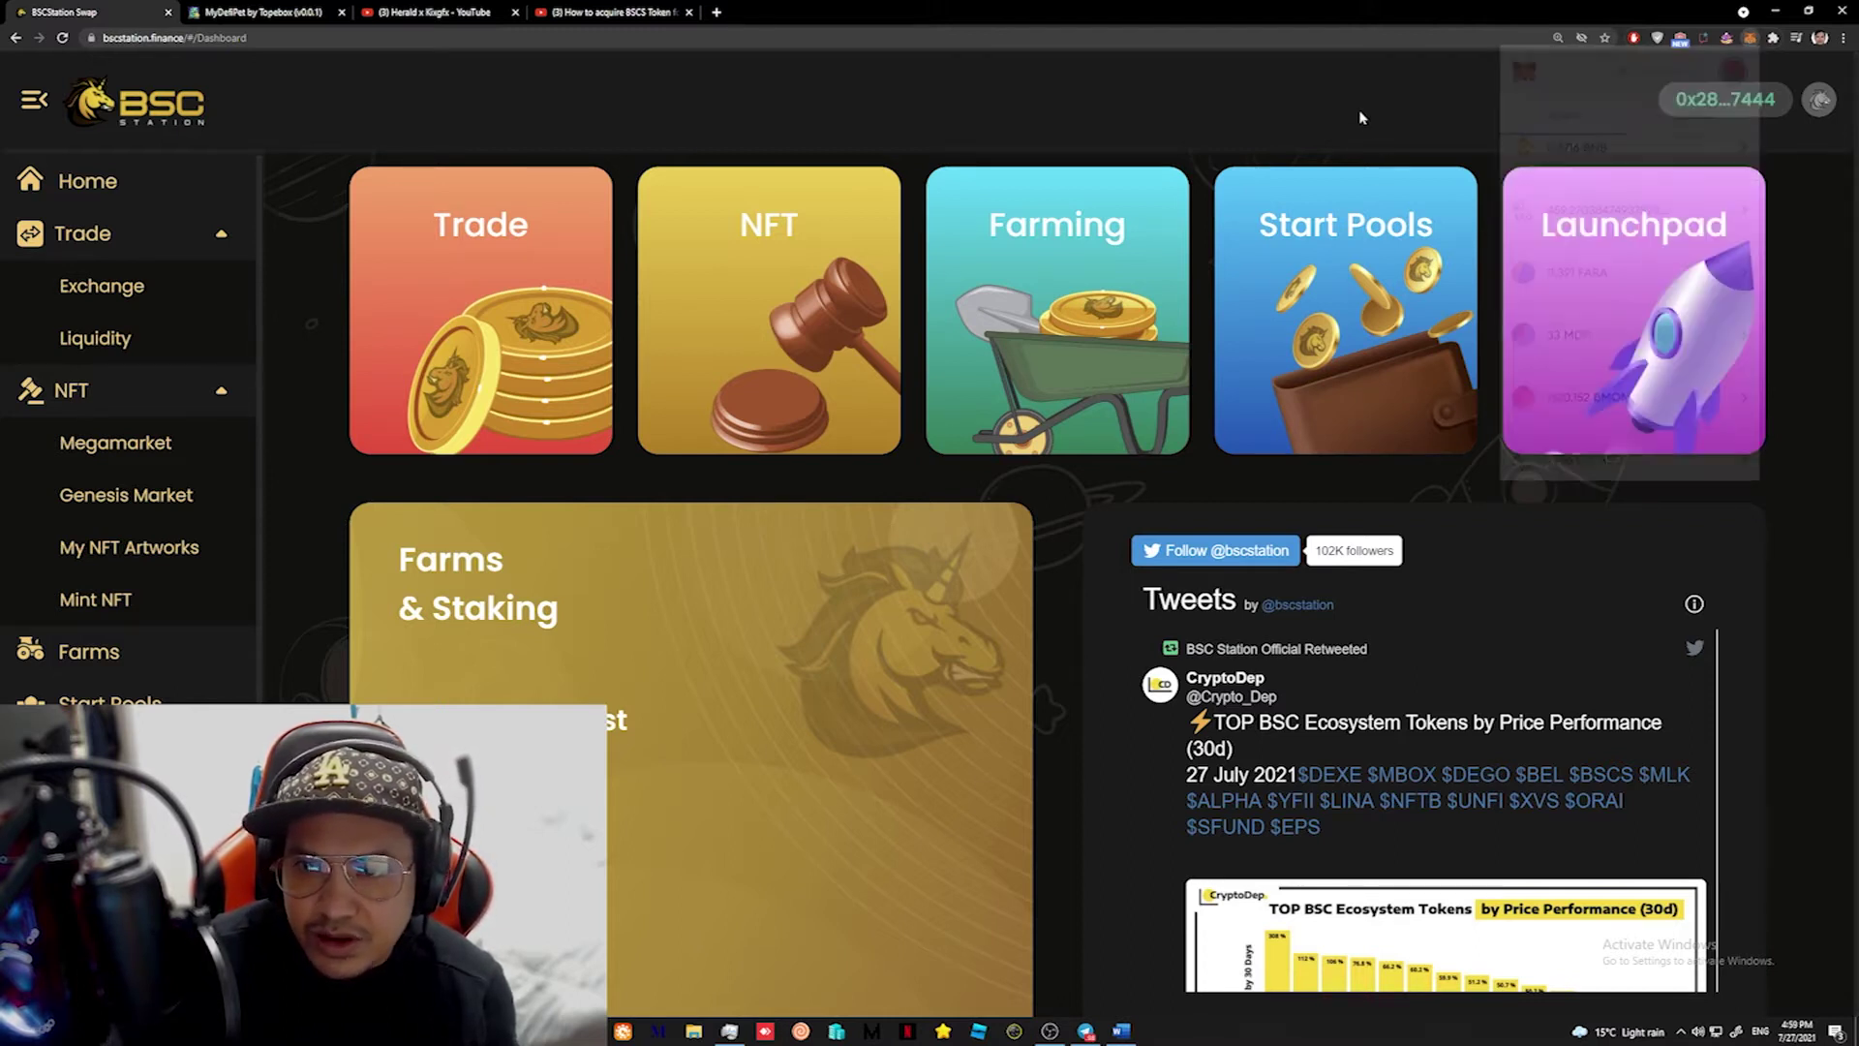
Disconnect the wallet from the BSC Station dashboard and reconnect it using Metamask.
click(1762, 103)
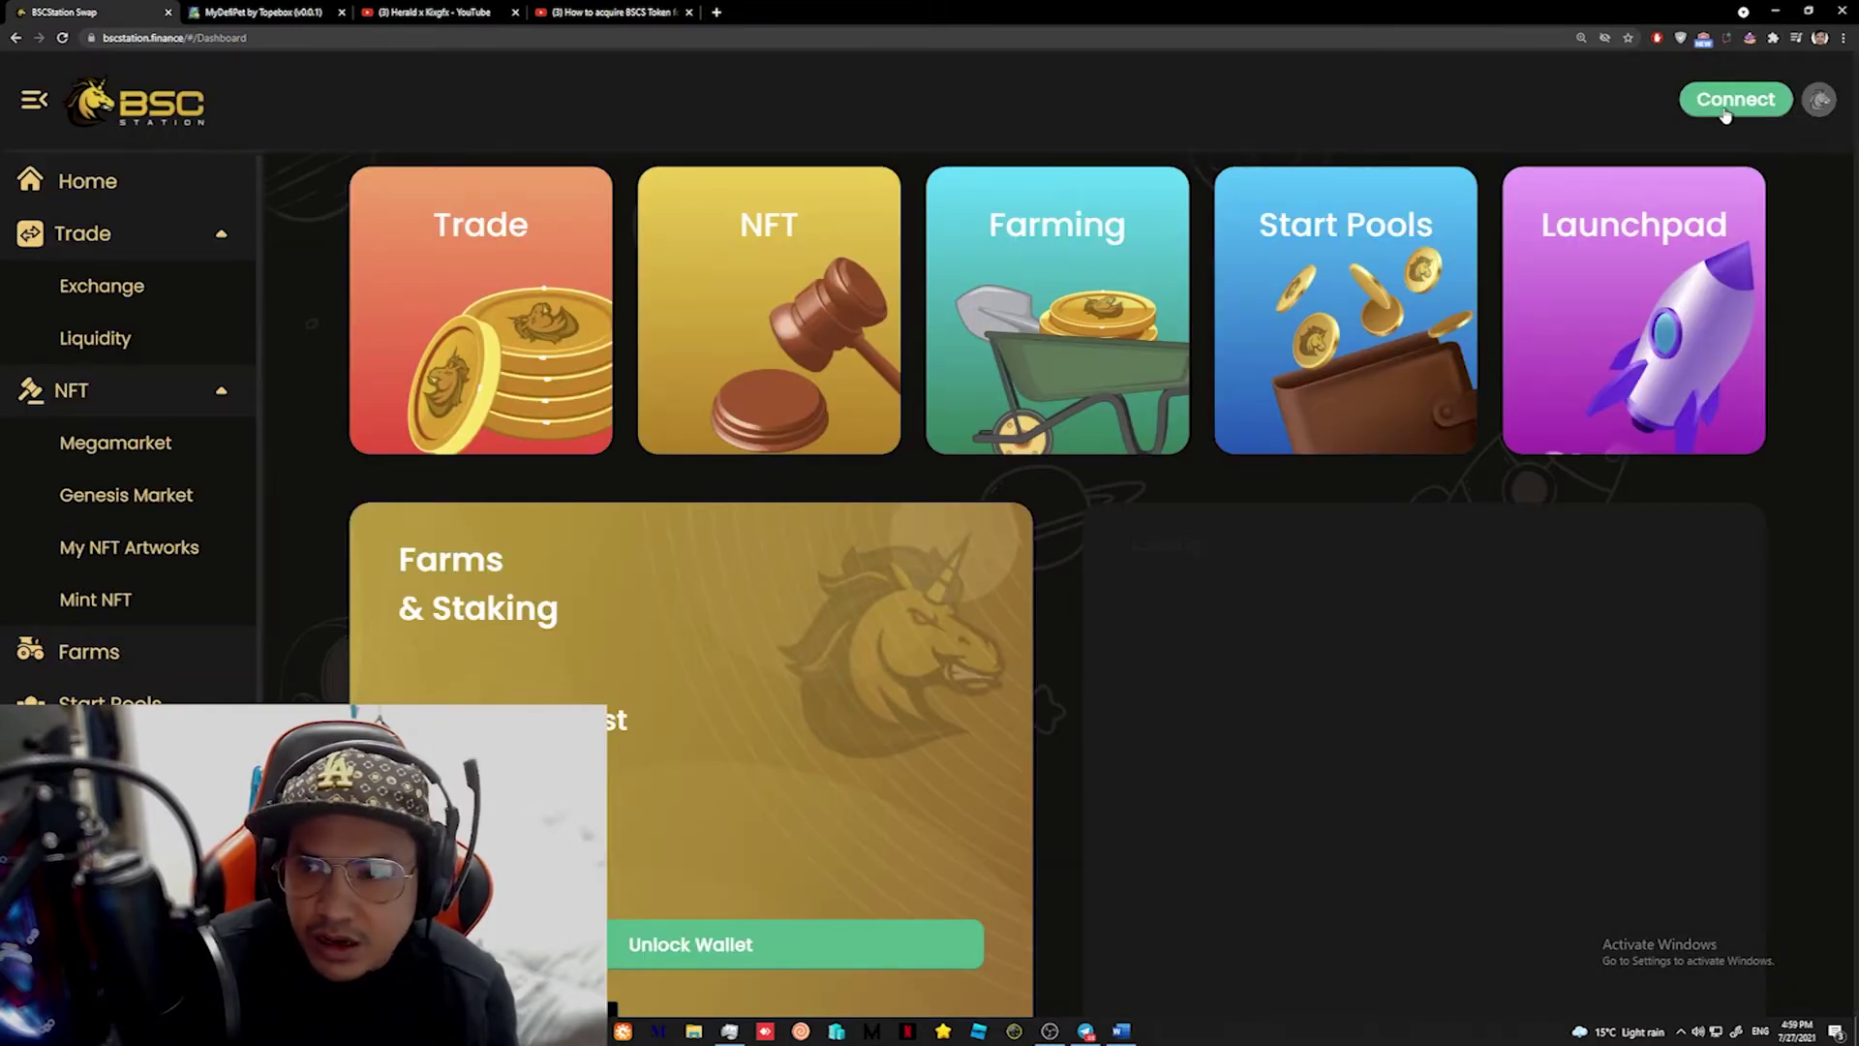
click(1725, 106)
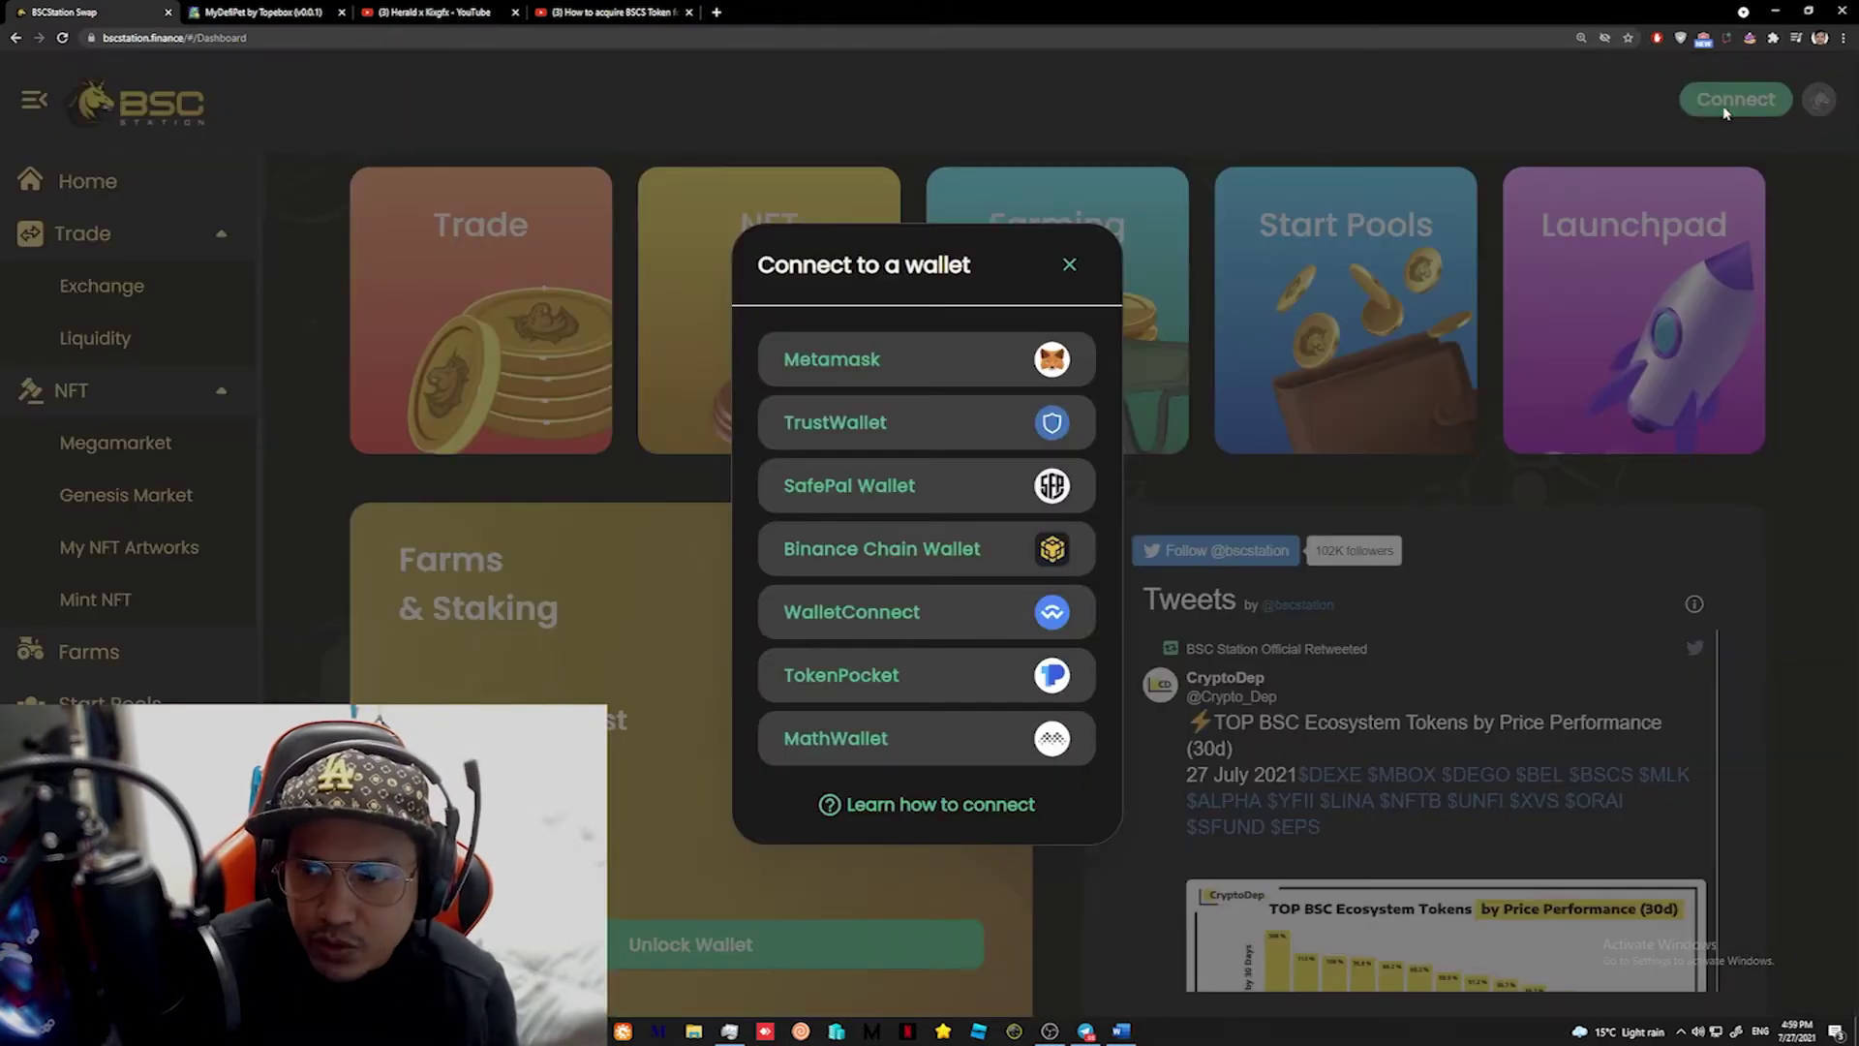
click(1017, 375)
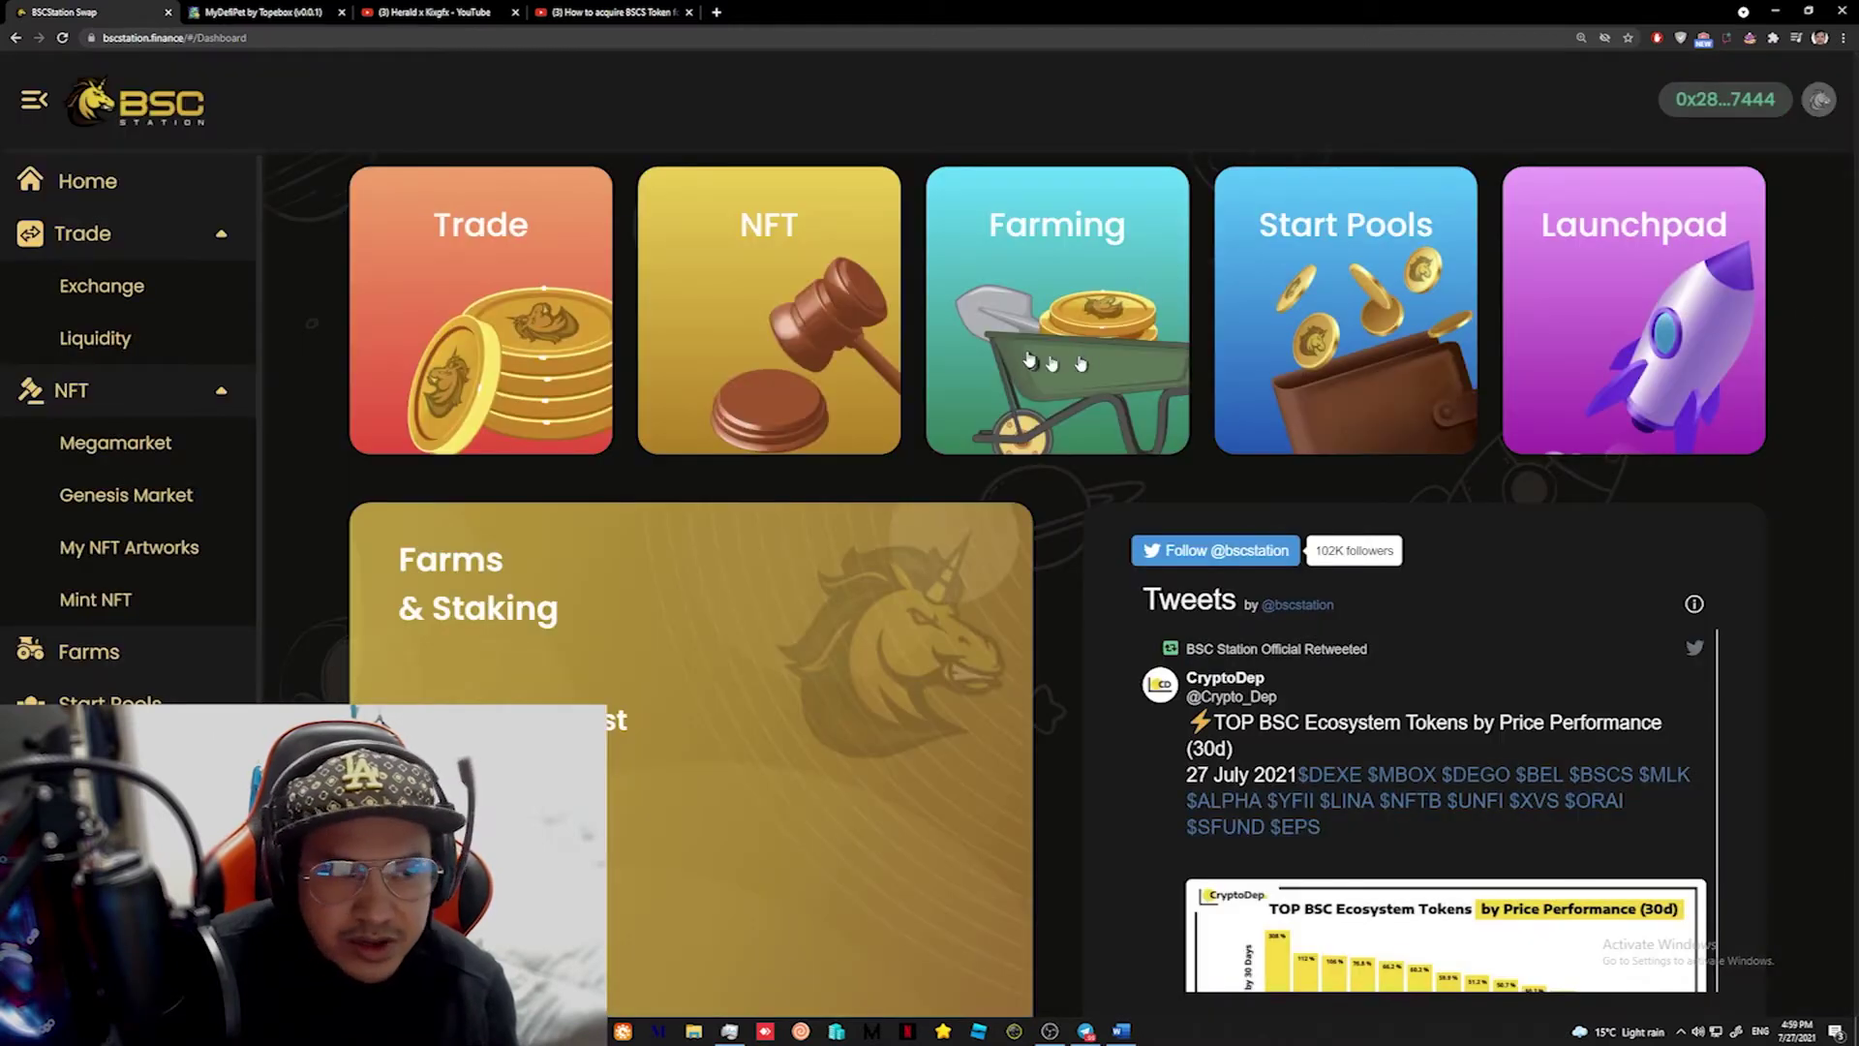
Look over the dashboard's feature cards, the Farms & Staking section and the site's navigation entries.
scroll(1569, 344, down, 2)
scroll(1404, 377, up, 2)
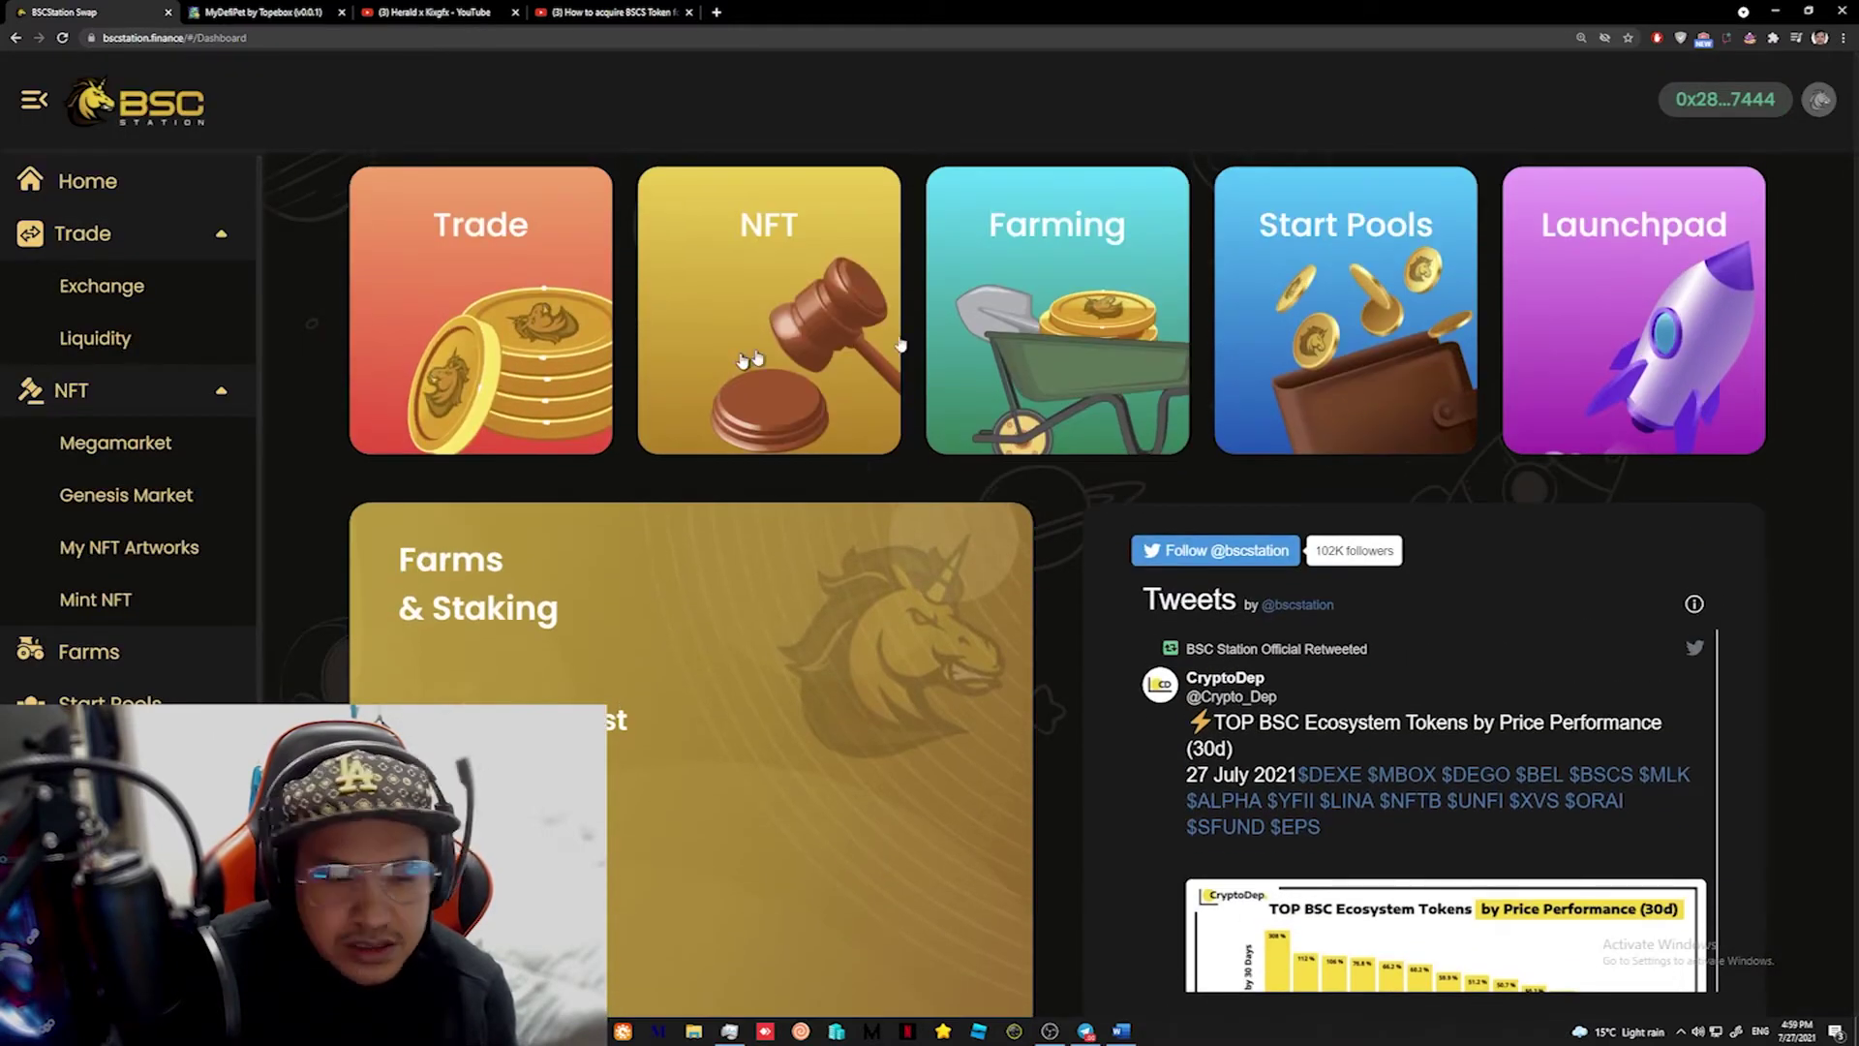
scroll(750, 361, down, 2)
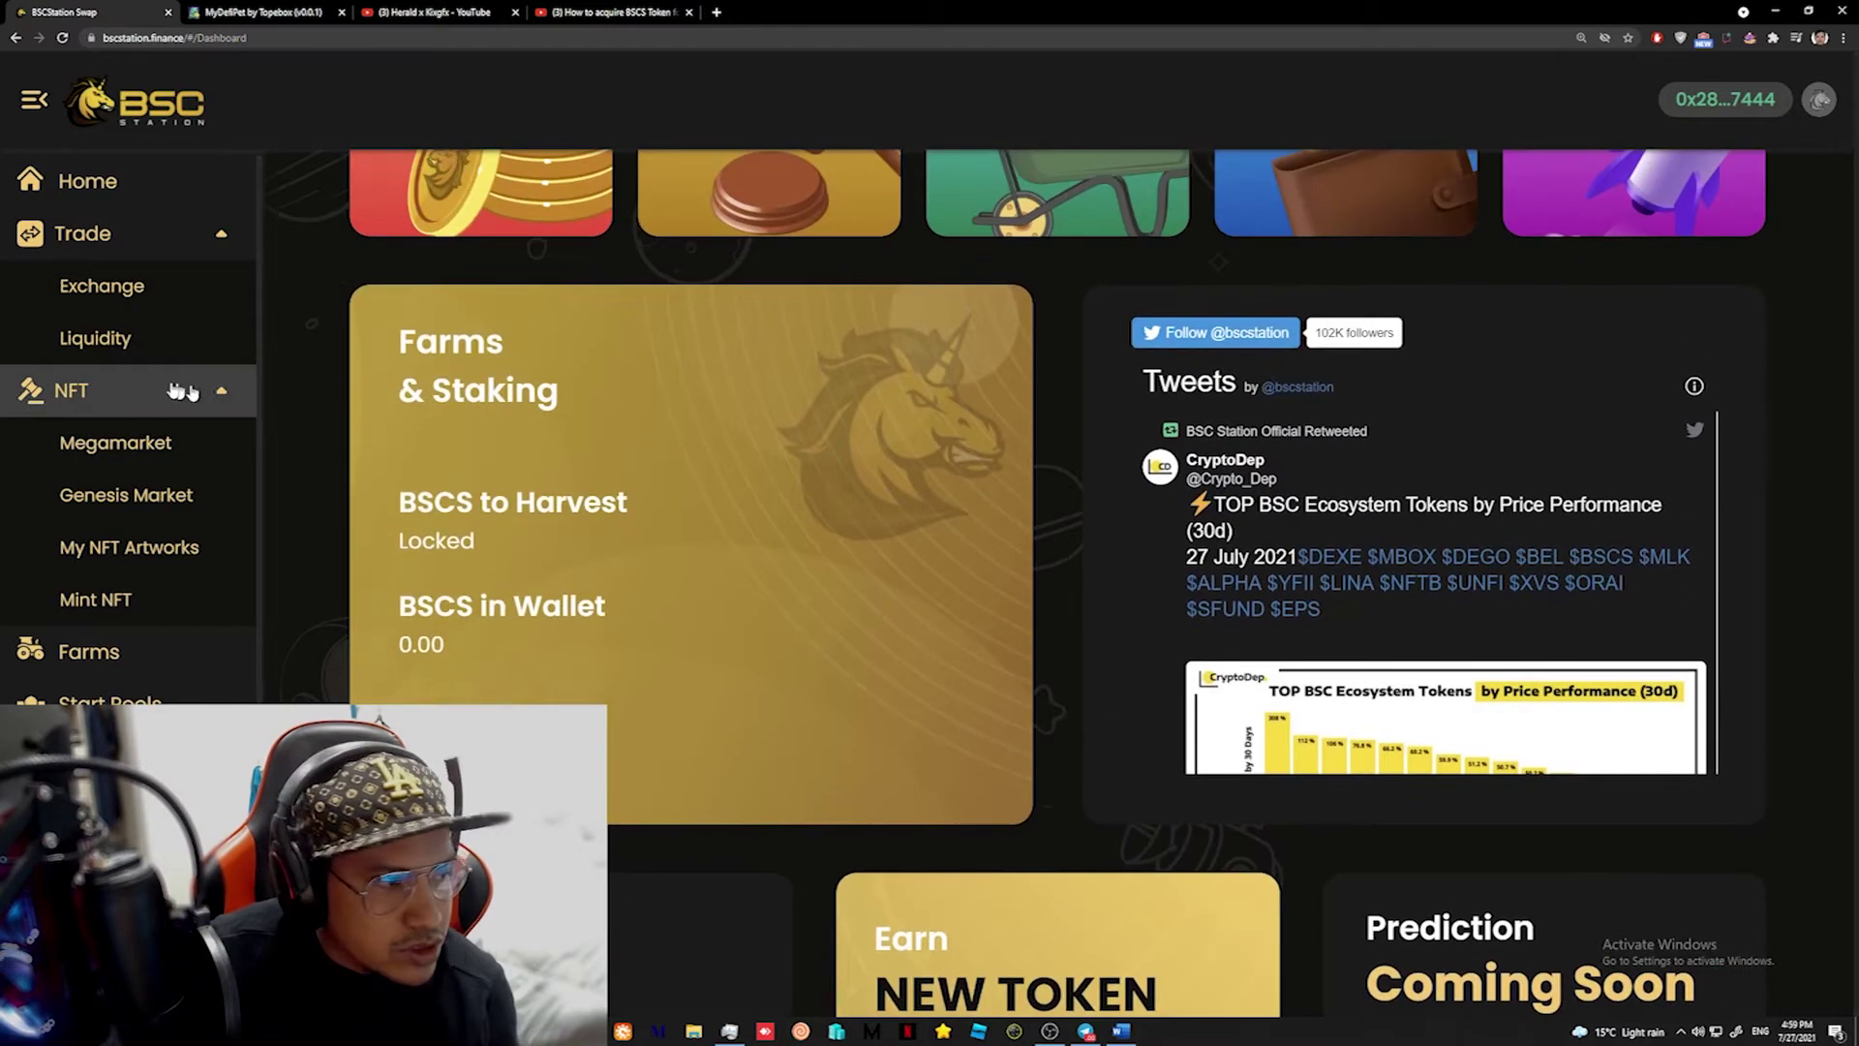
scroll(542, 458, up, 2)
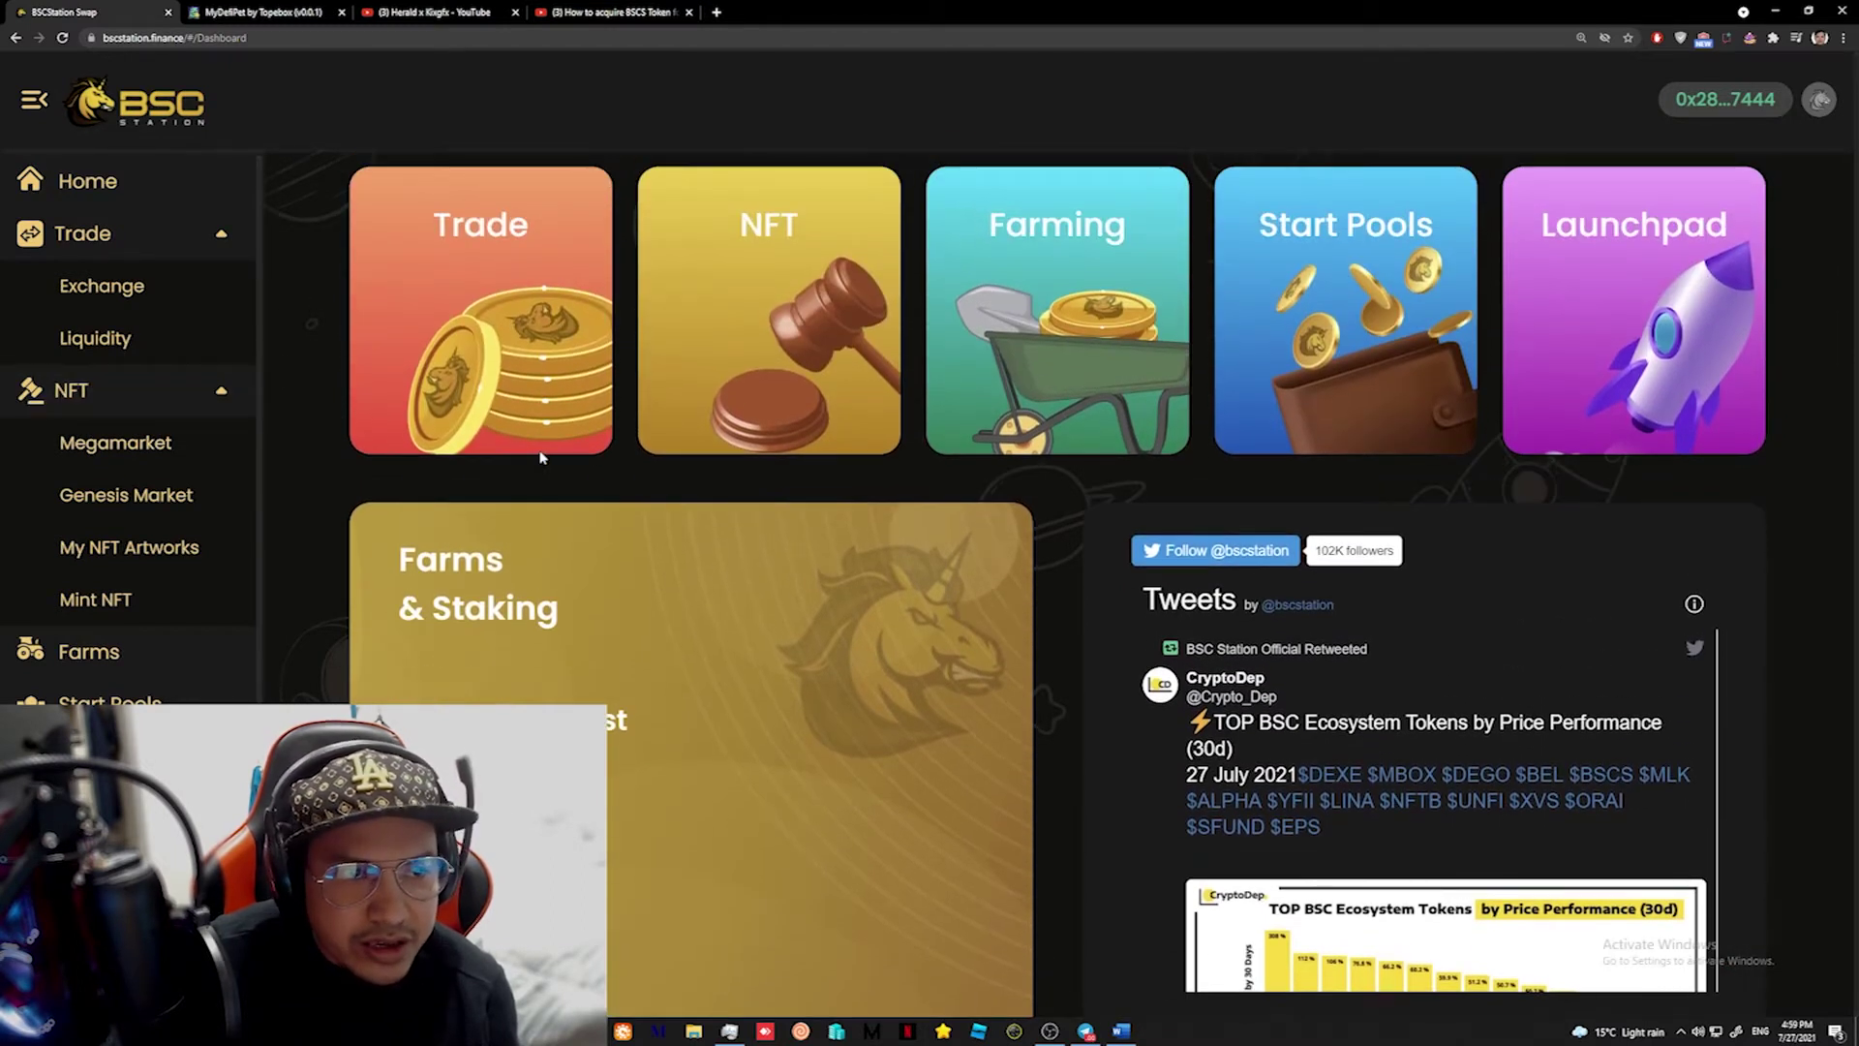
scroll(542, 459, down, 2)
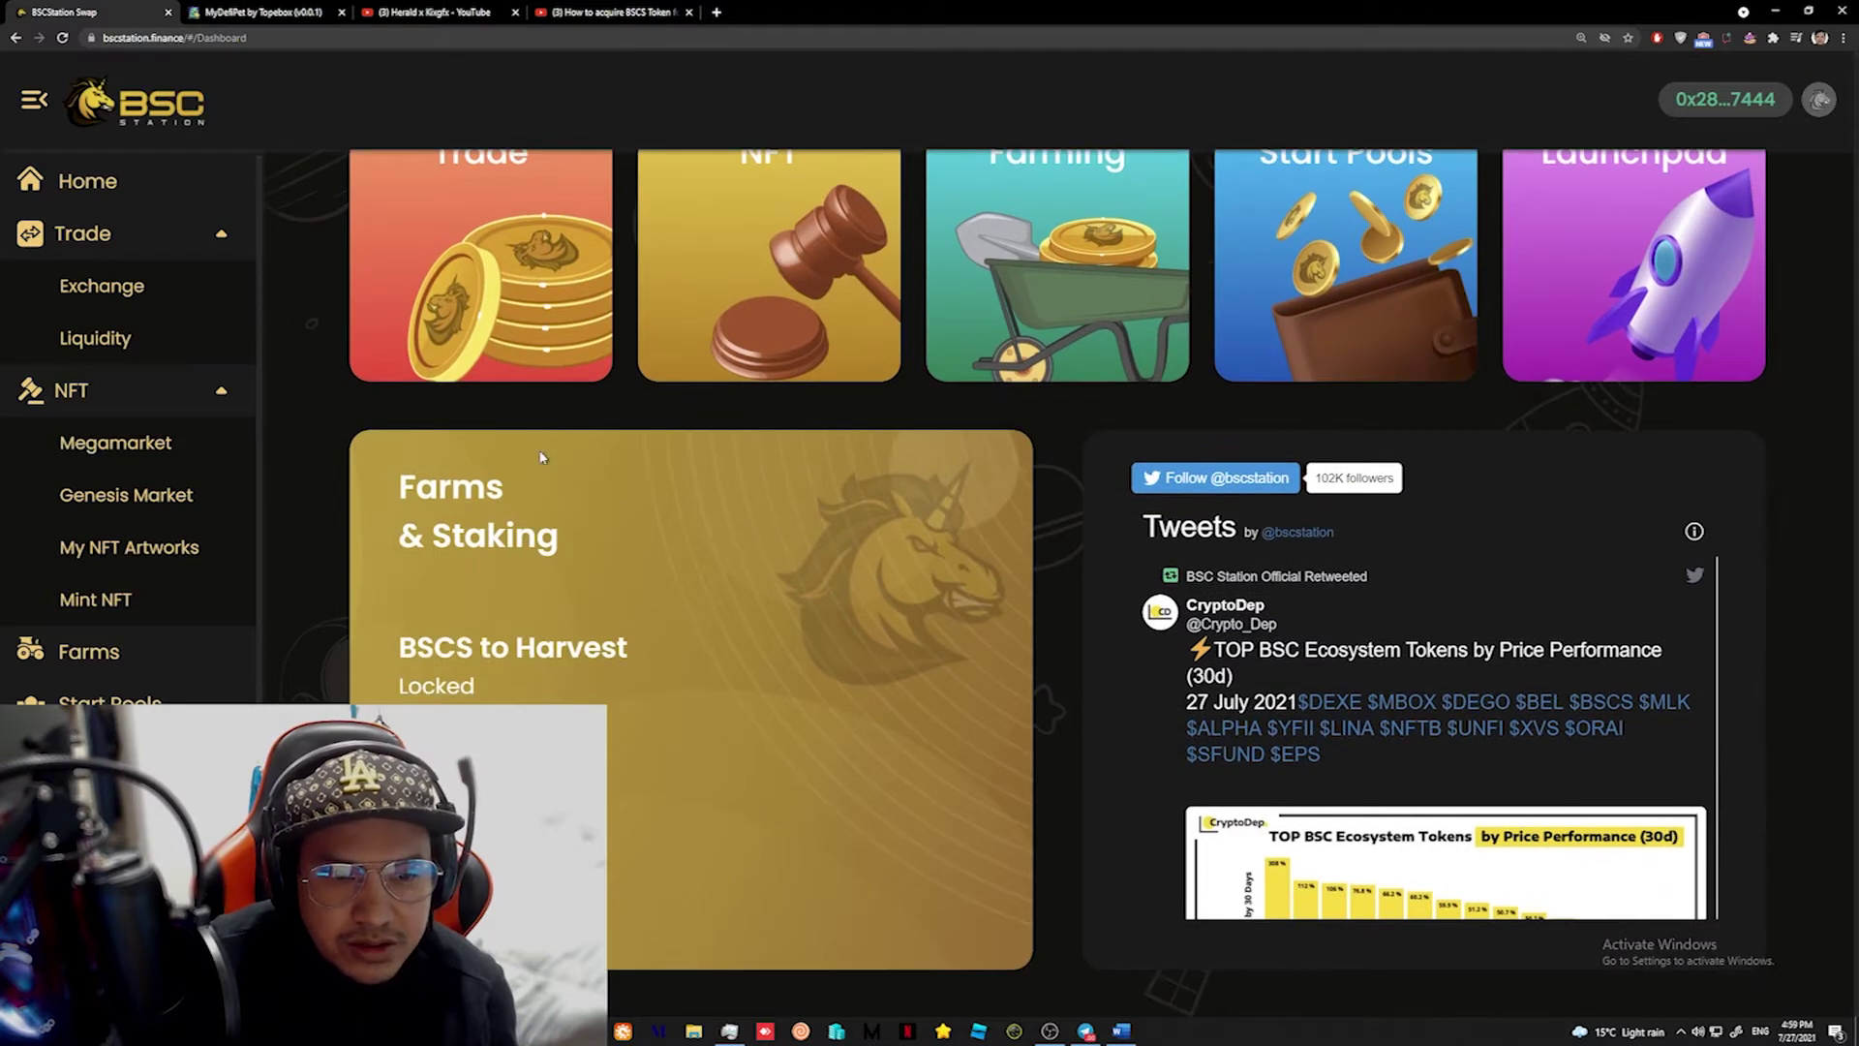
scroll(542, 461, up, 2)
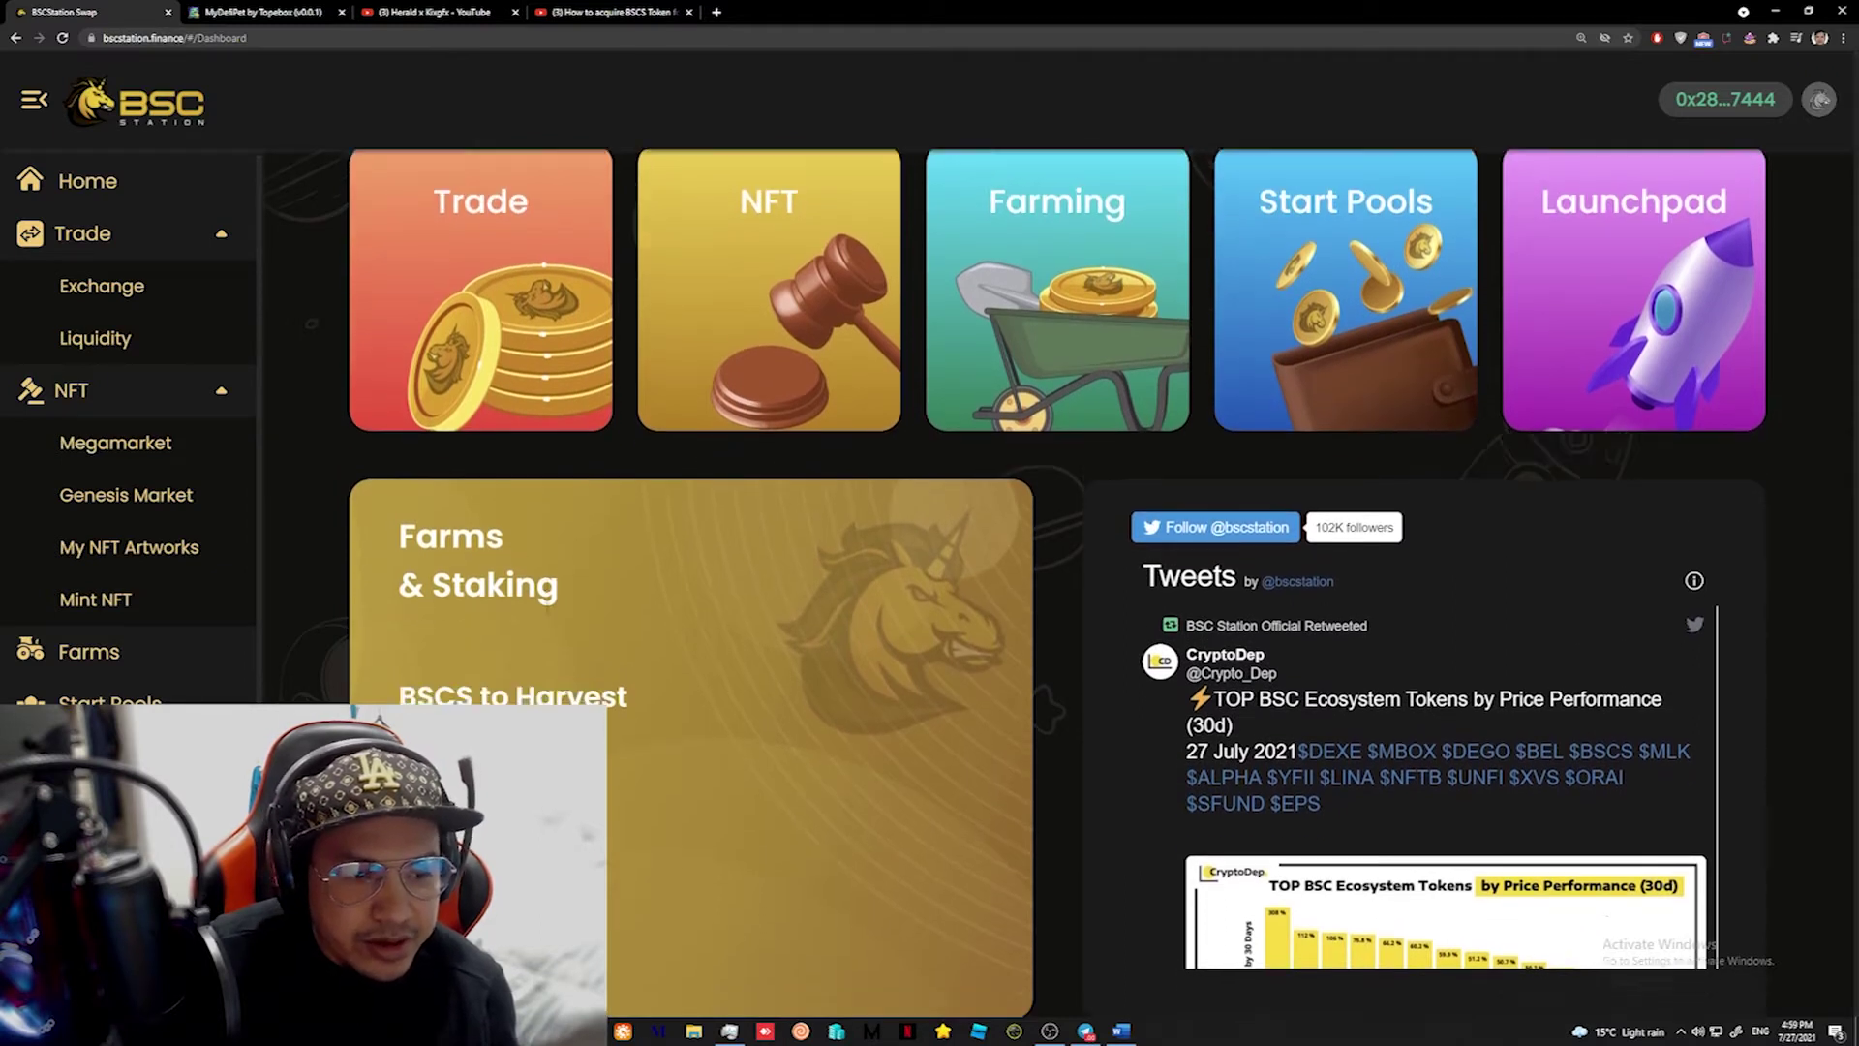
scroll(542, 460, down, 1)
scroll(175, 499, down, 1)
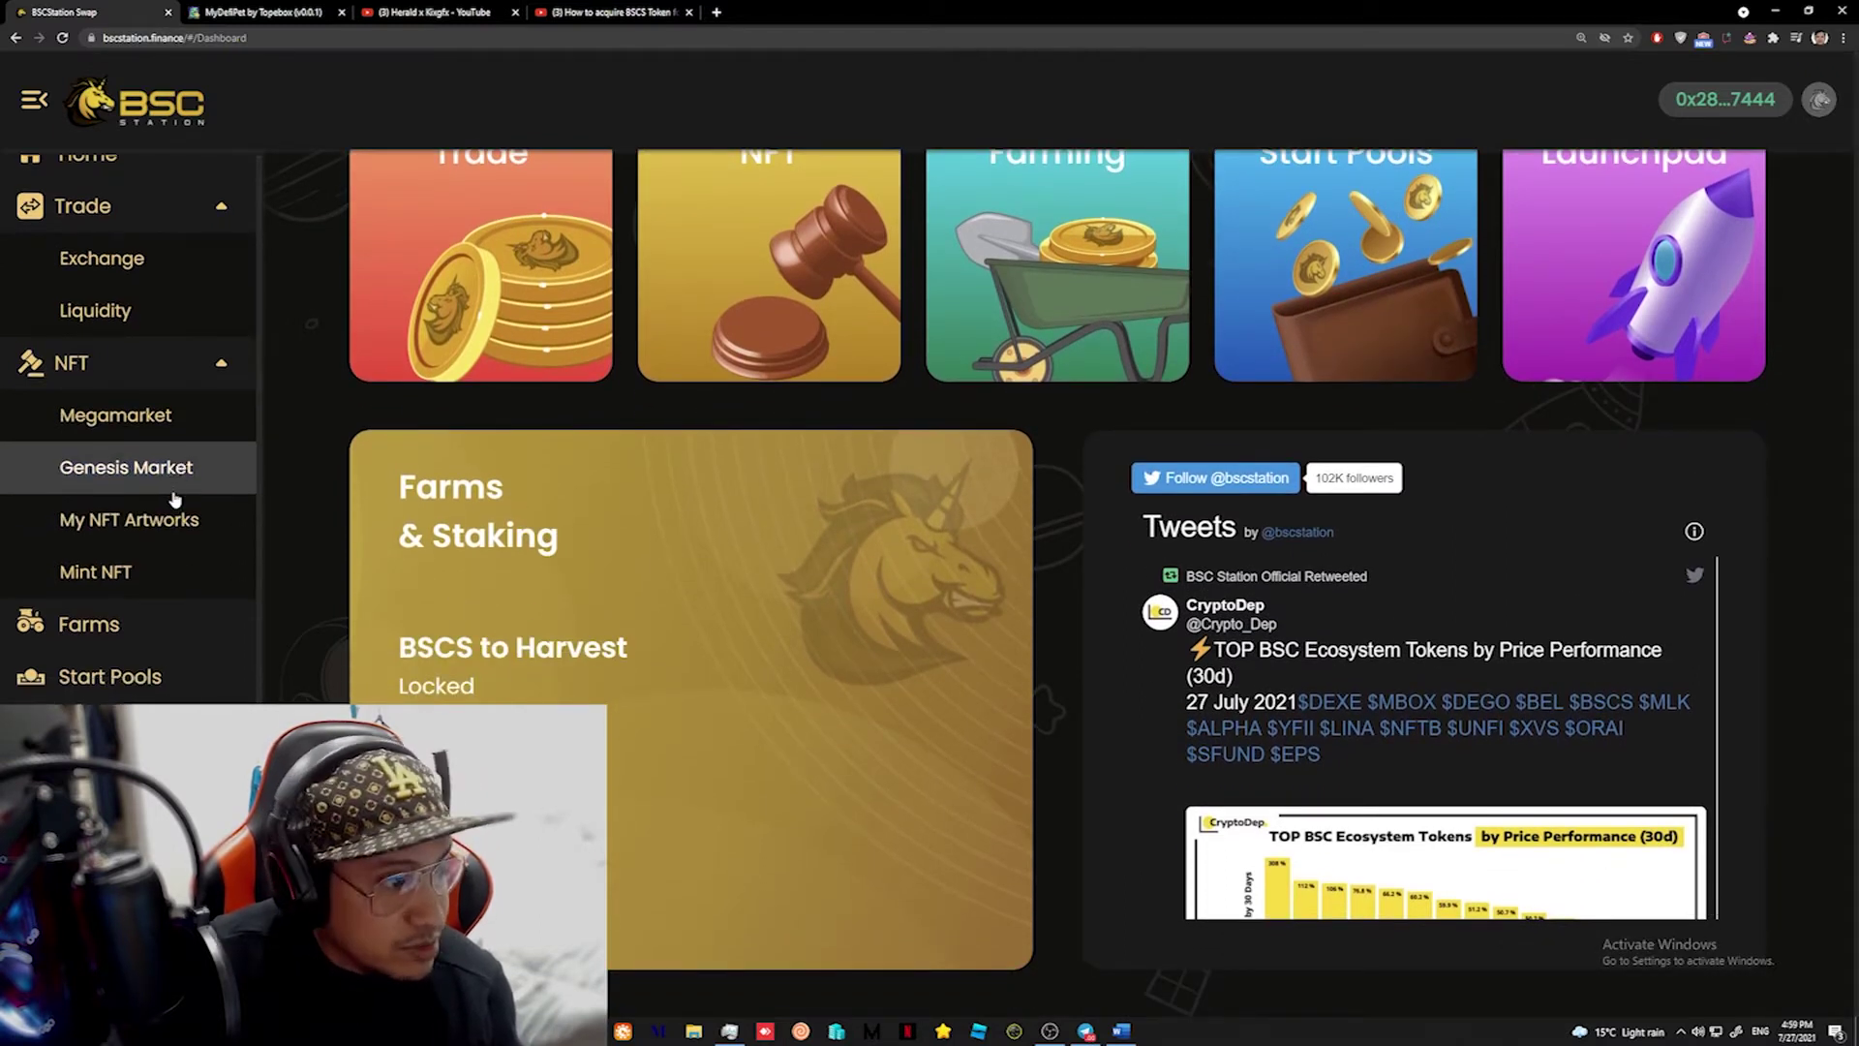
scroll(176, 496, down, 2)
scroll(169, 534, up, 1)
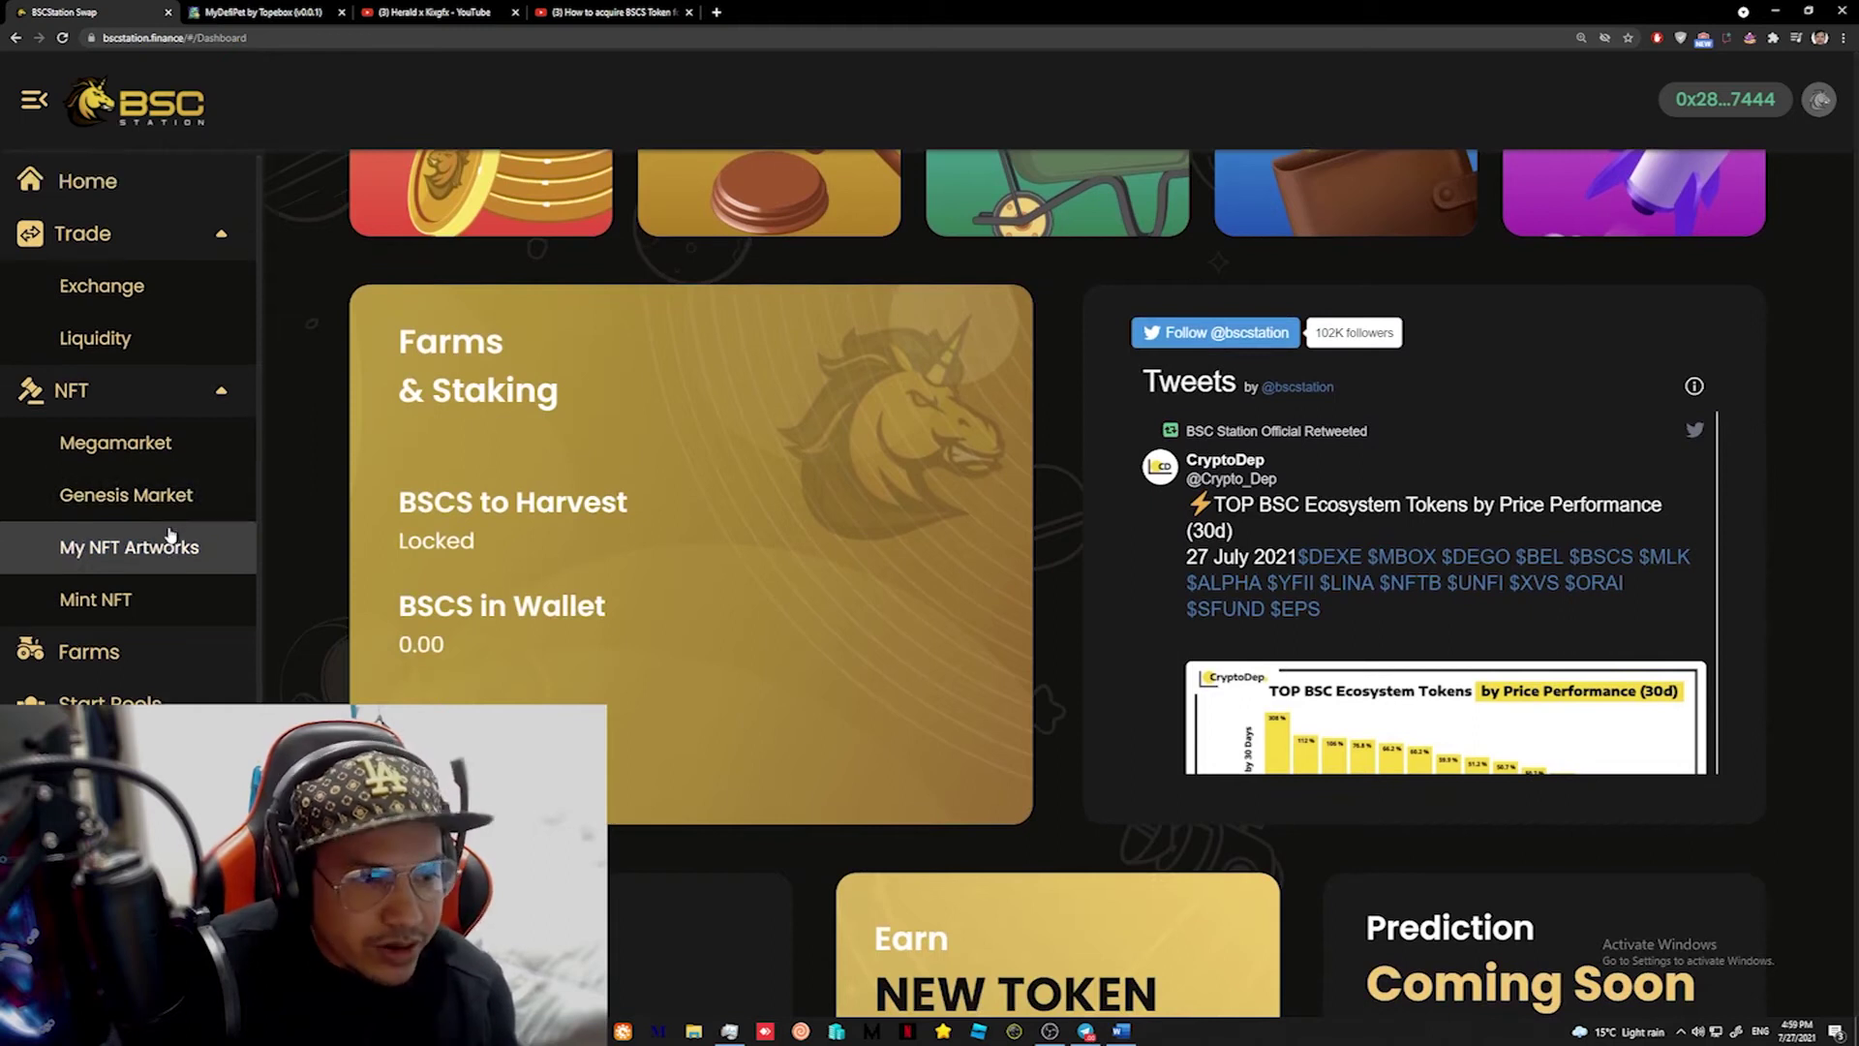
Open the Start Pools page and highlight the names of the BSCS - DPET and DPET - BSCS pools.
click(138, 694)
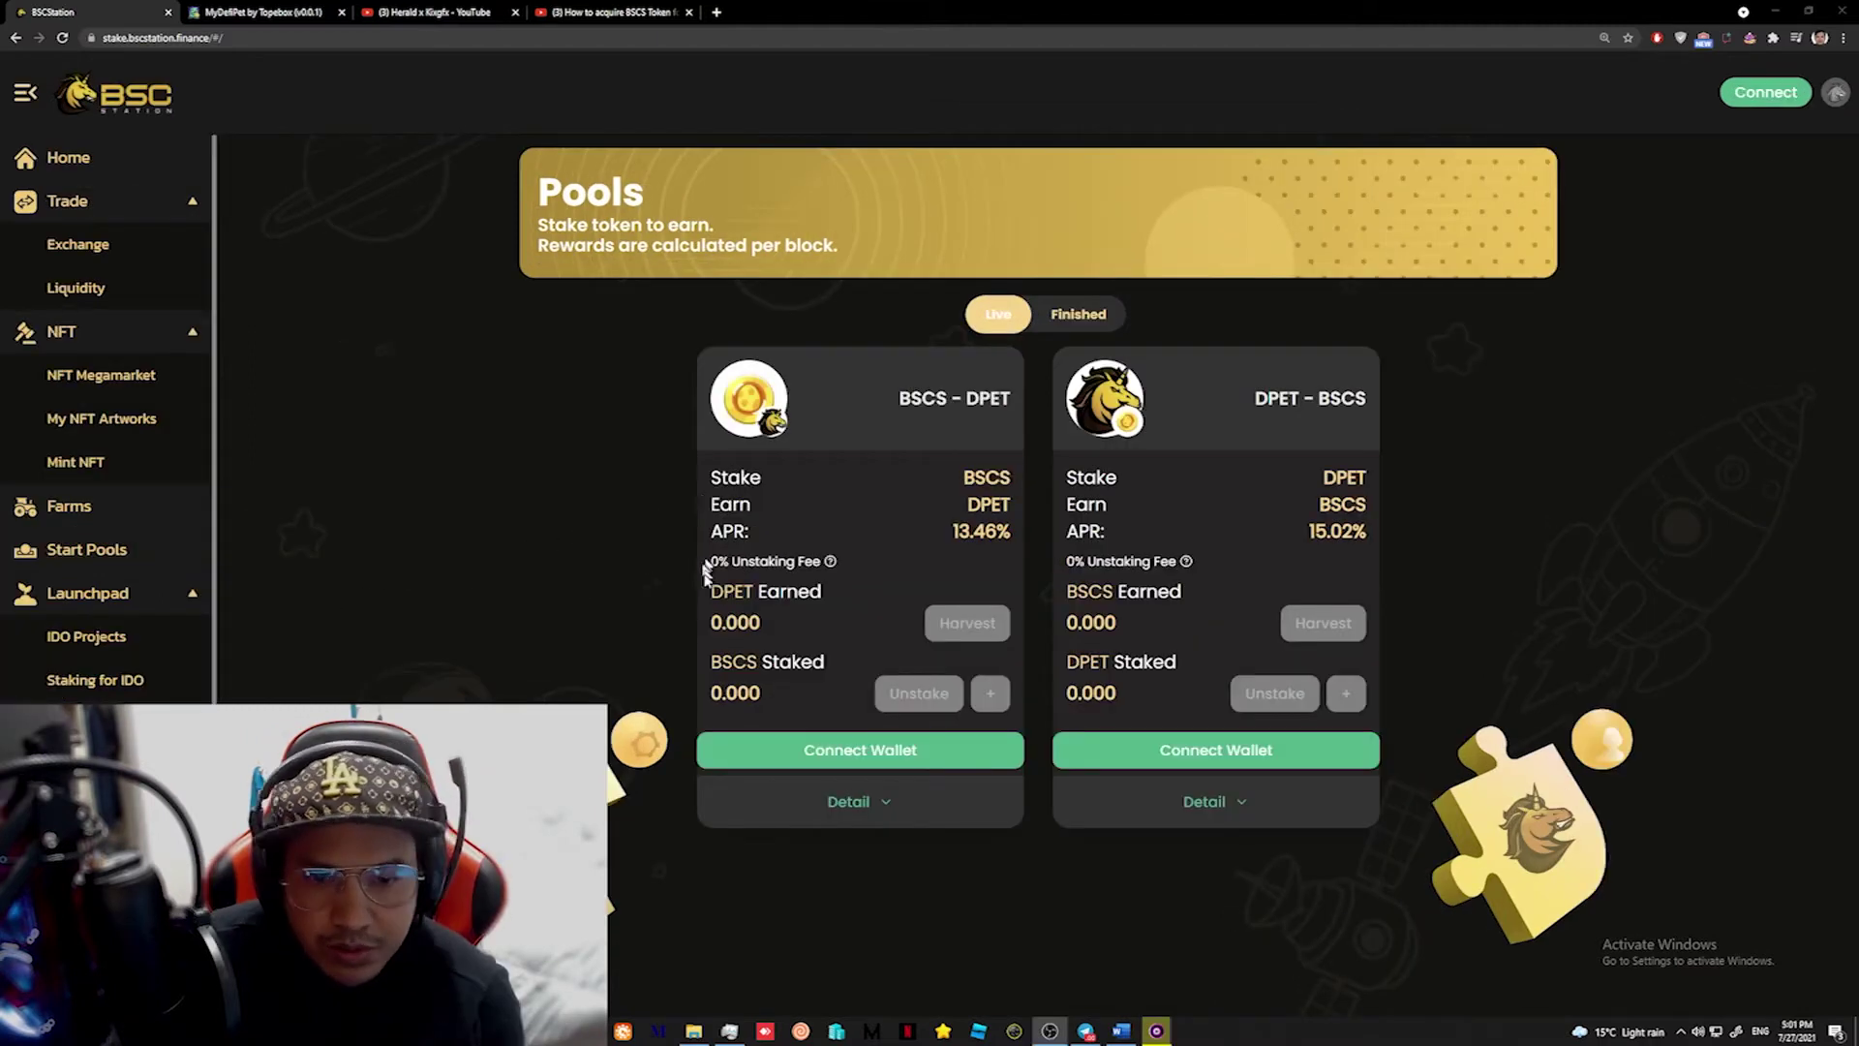
drag(900, 398, 978, 400)
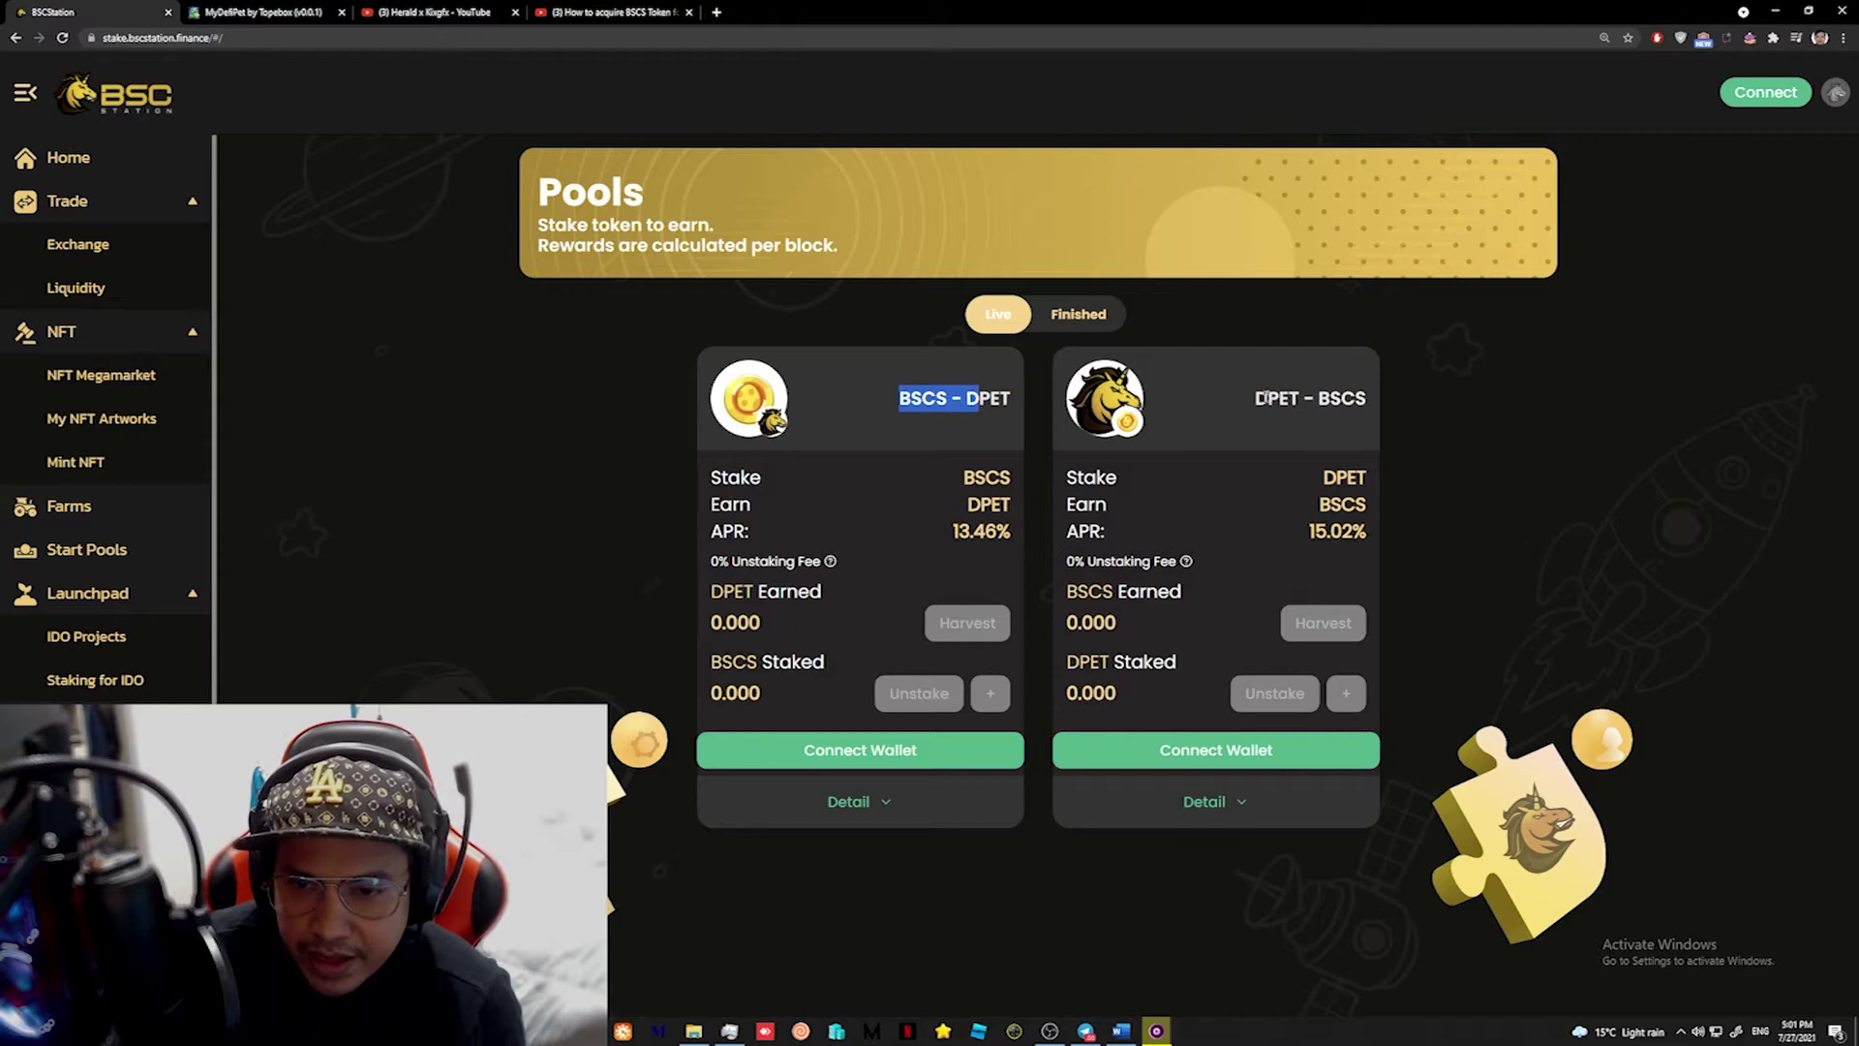
drag(1266, 398, 1350, 403)
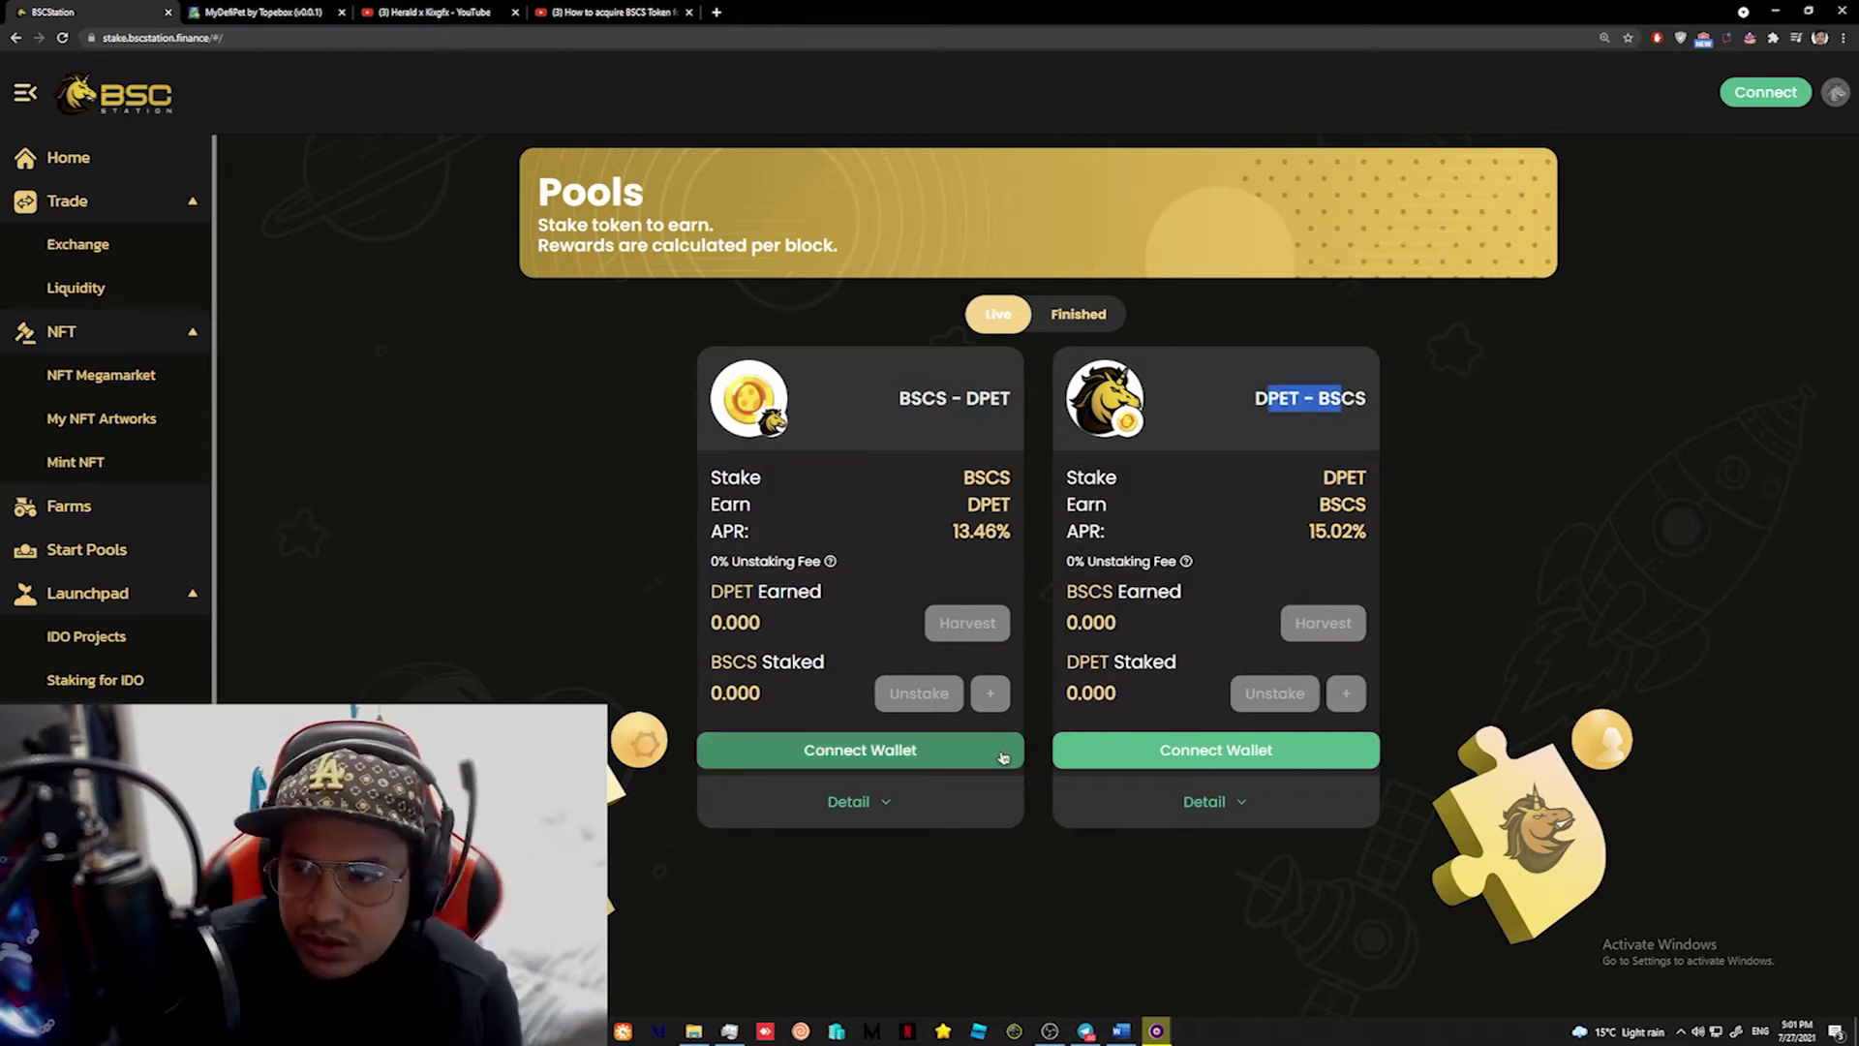
Connect the Metamask wallet to the Pools page and expand the BSCS - DPET pool's details, highlighting its remaining reward blocks.
click(1770, 97)
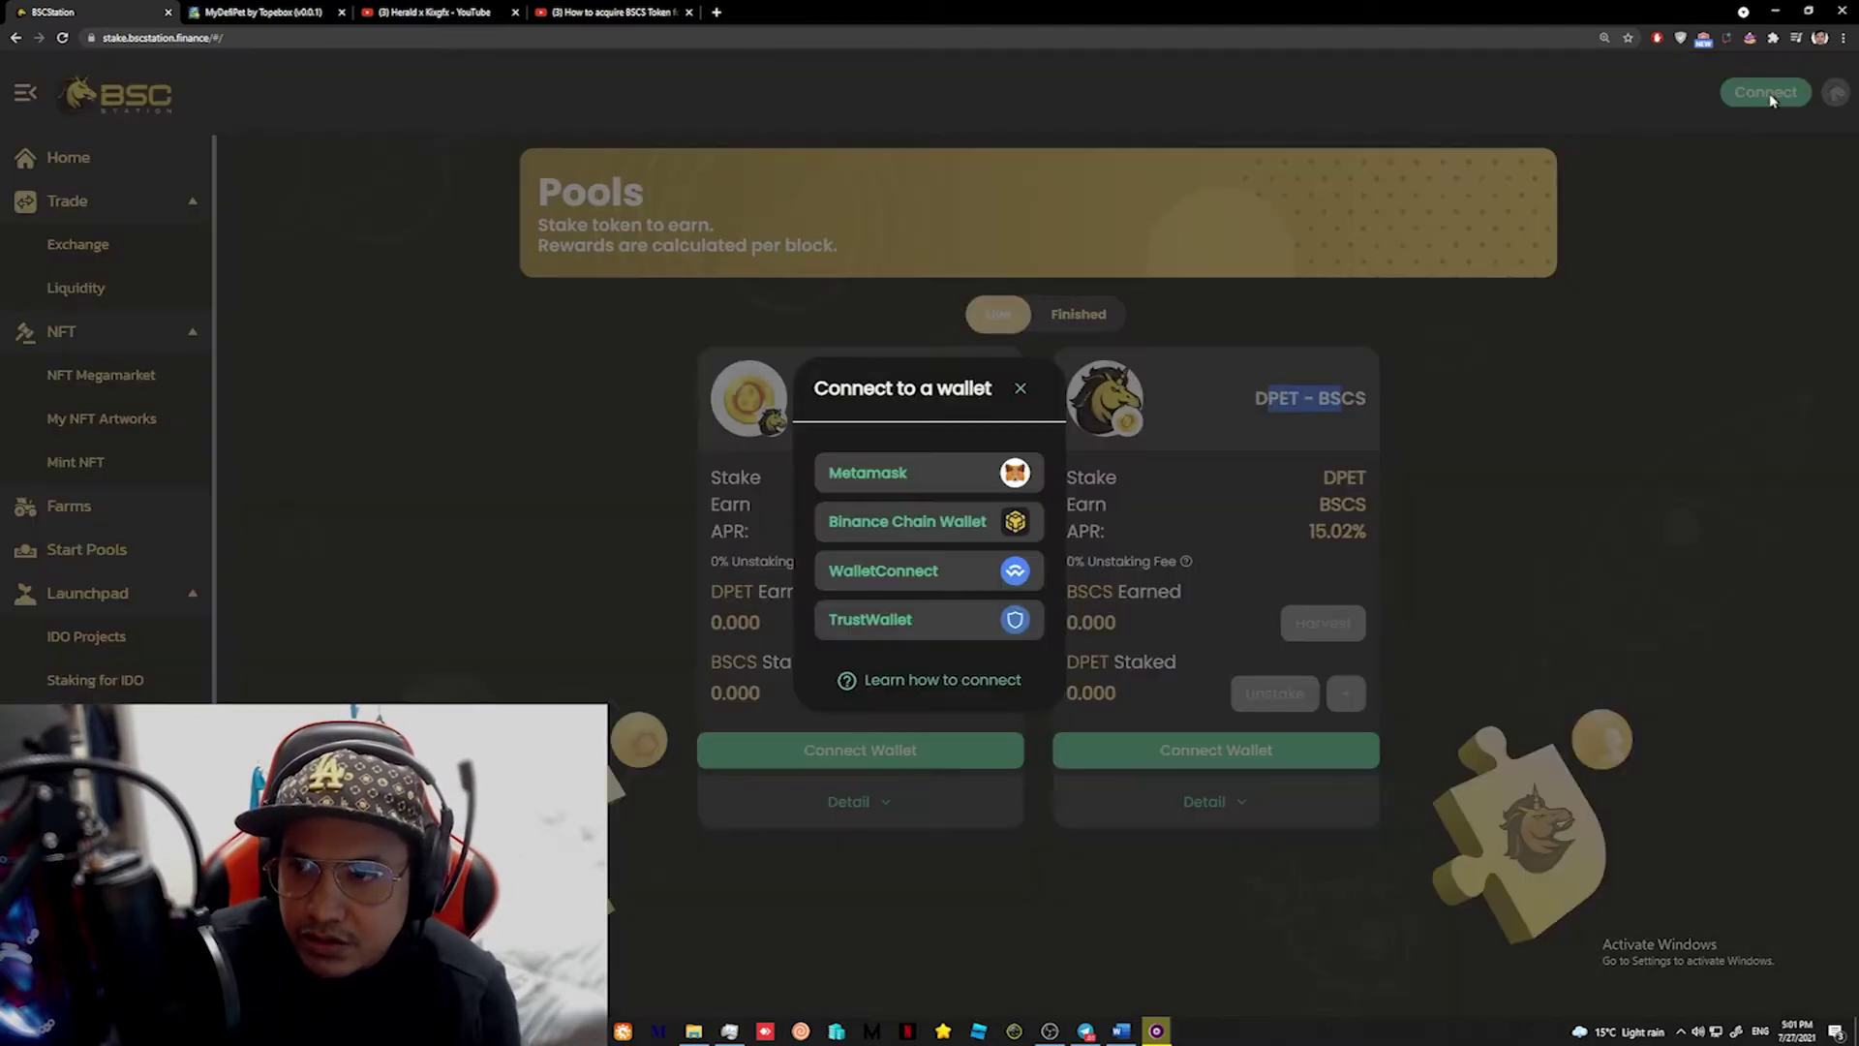
click(1002, 484)
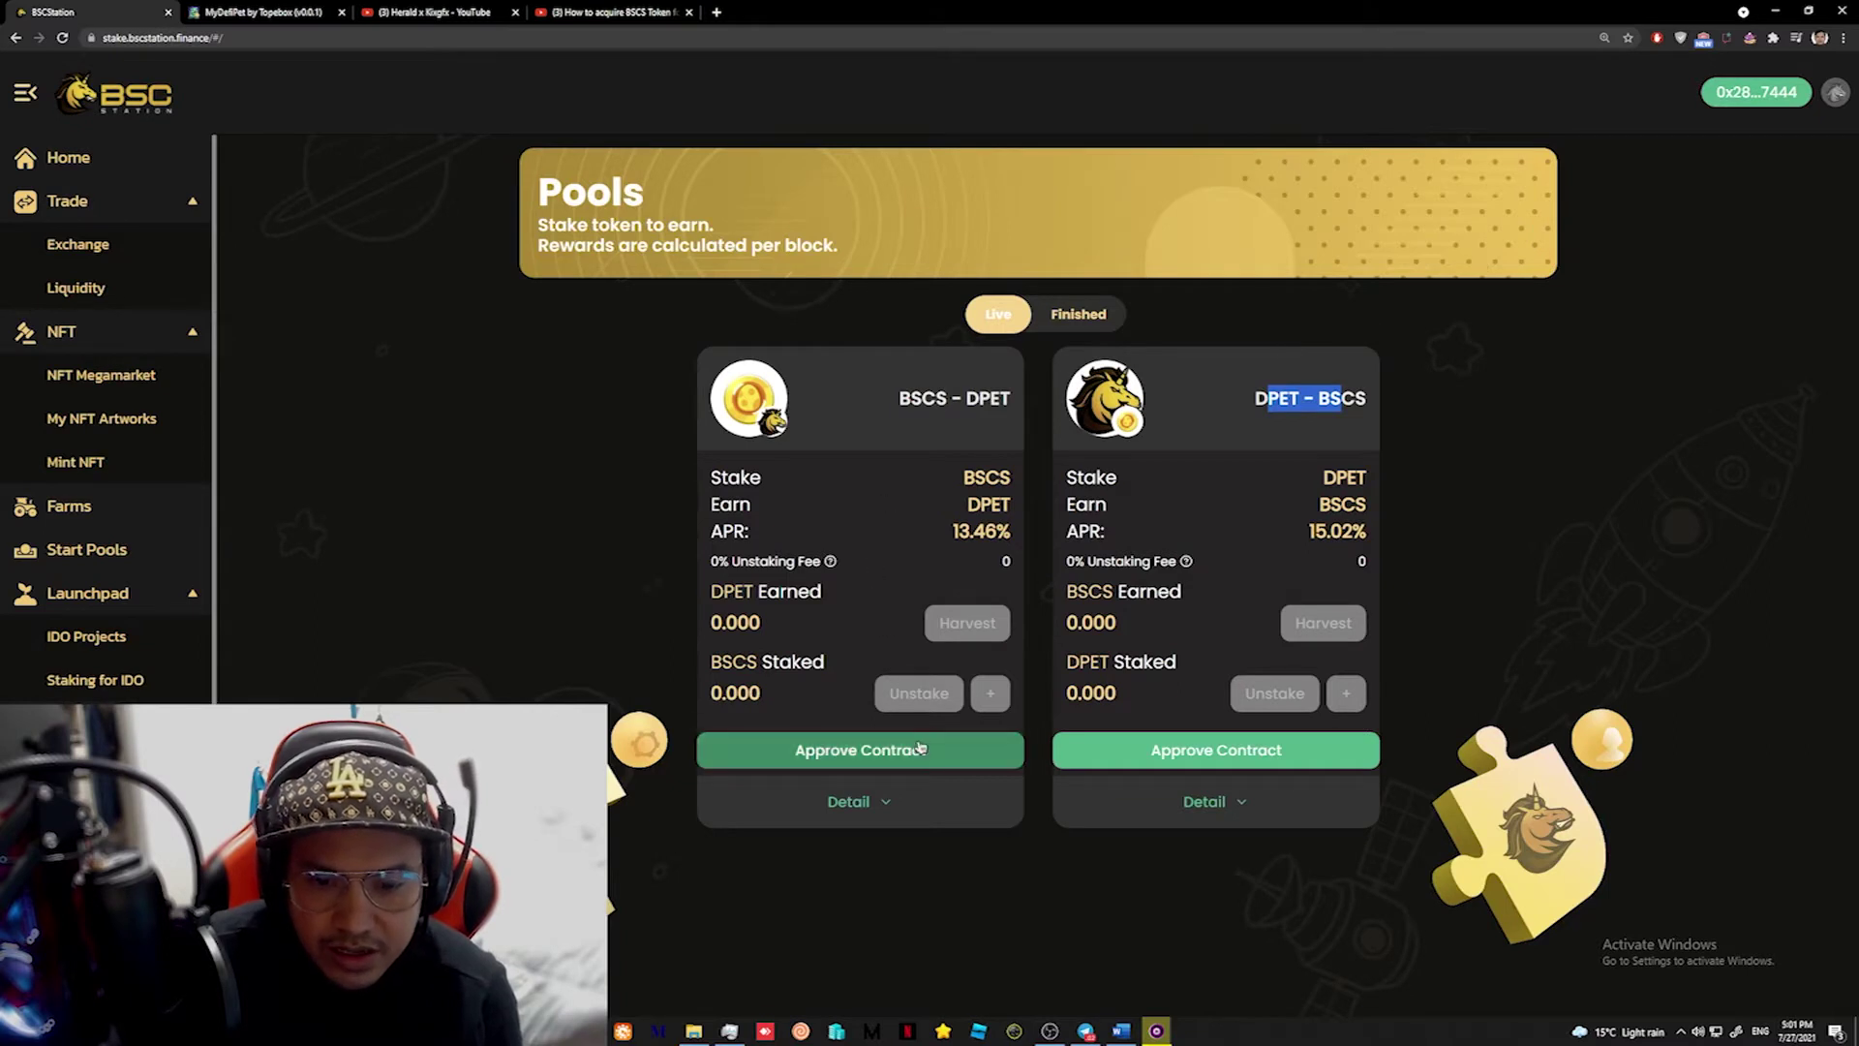
click(887, 799)
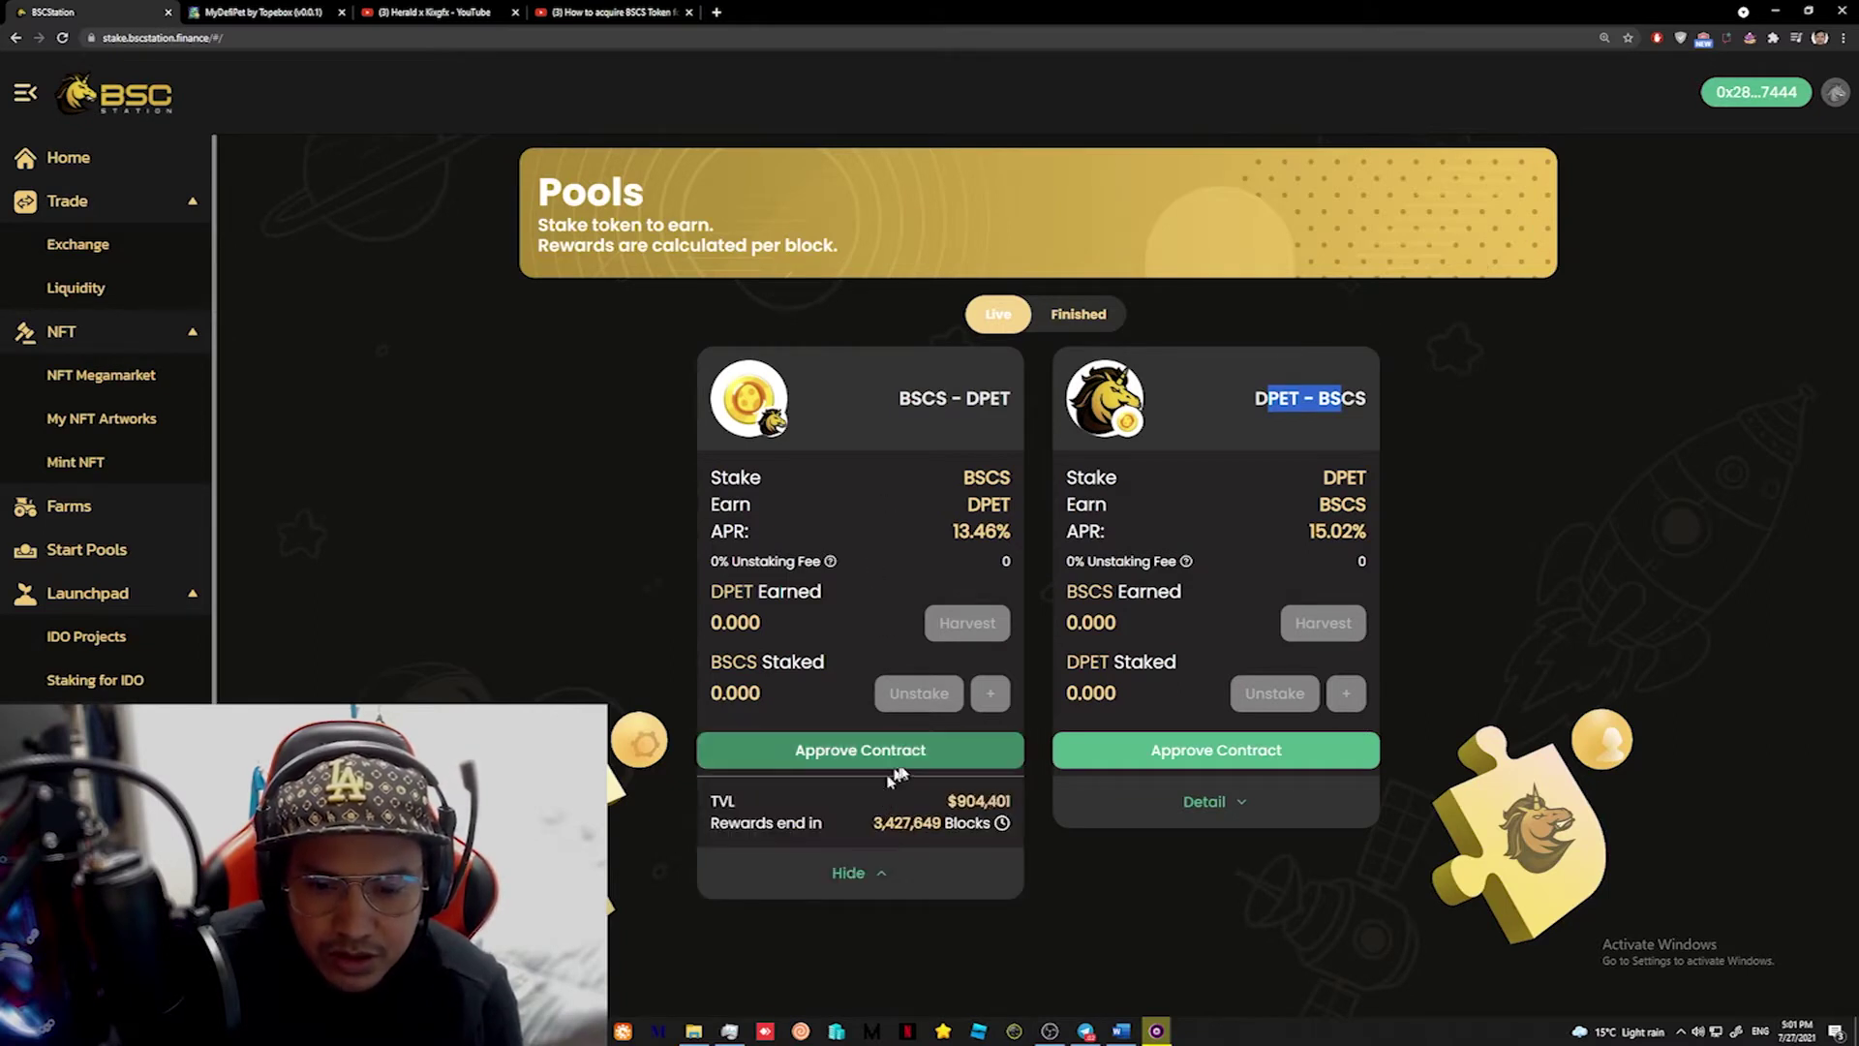
drag(953, 822, 867, 761)
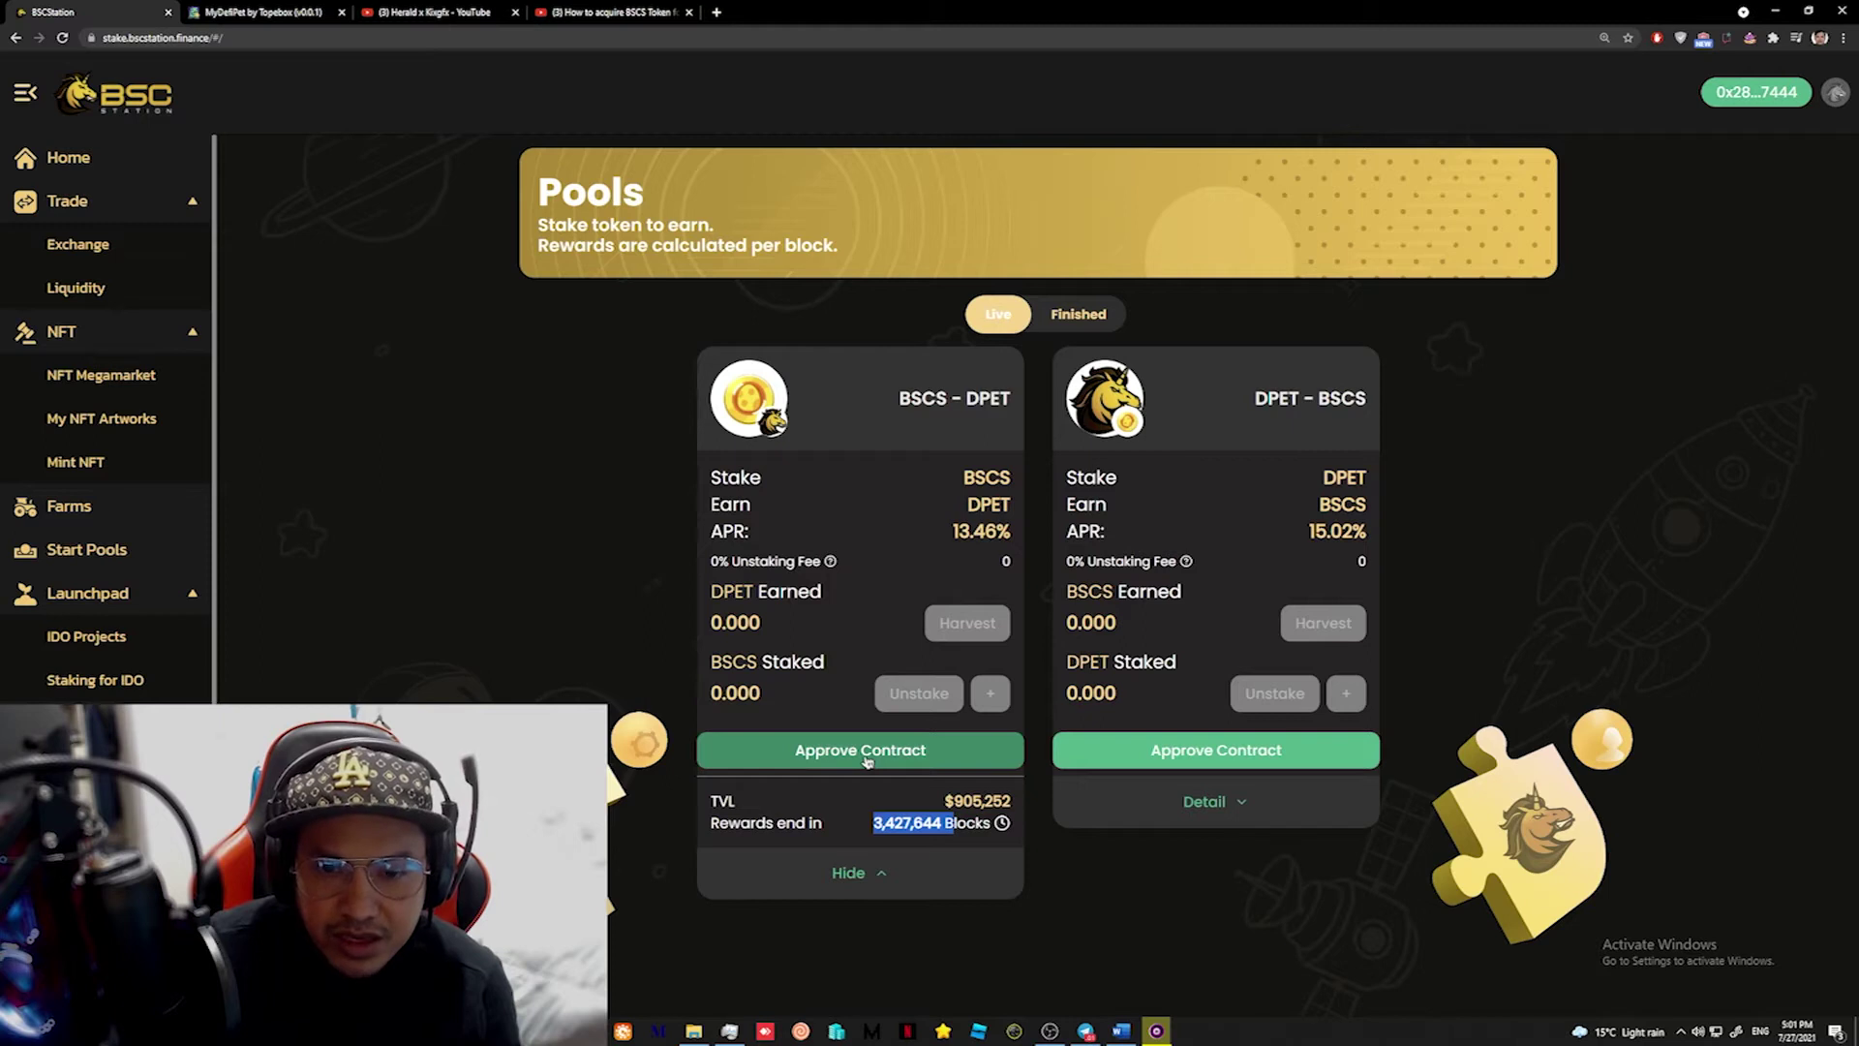
Approve the BSCS - DPET pool contract, reviewing the full transaction details in MetaMask before confirming the BSCS spending permission.
click(867, 751)
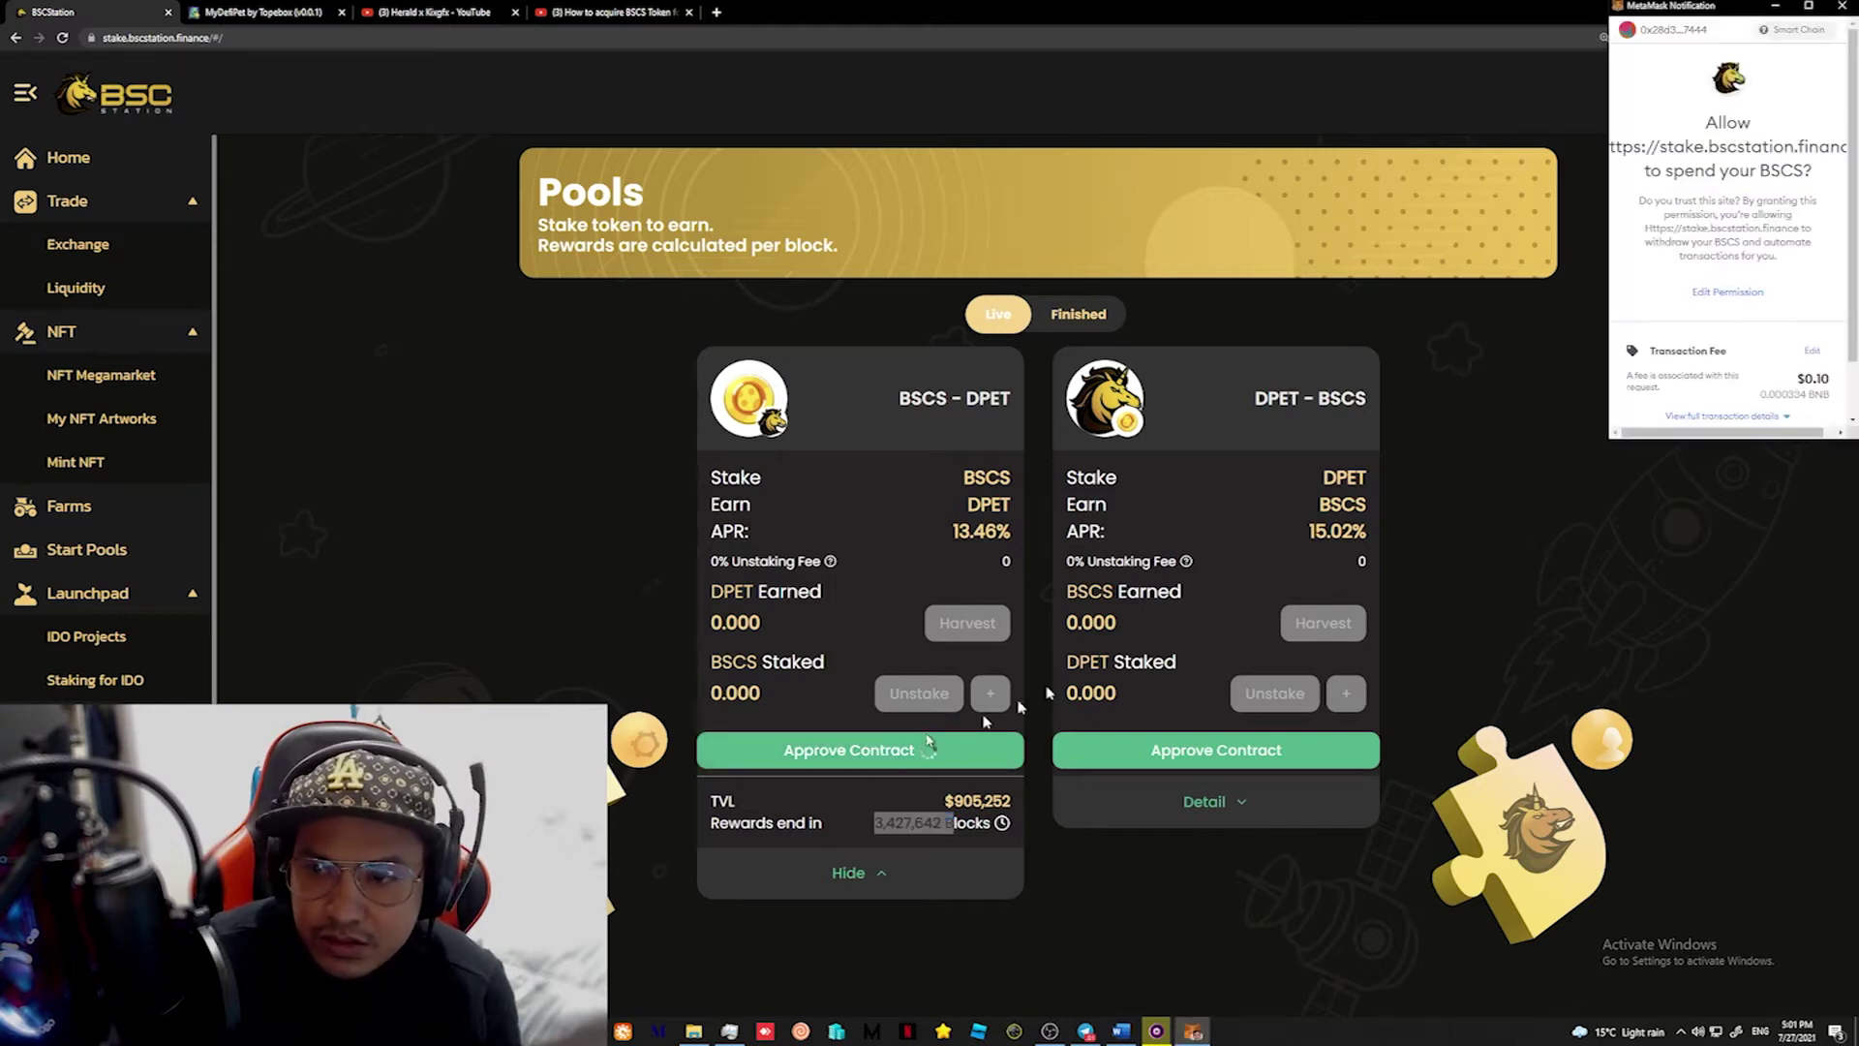
scroll(1754, 329, down, 2)
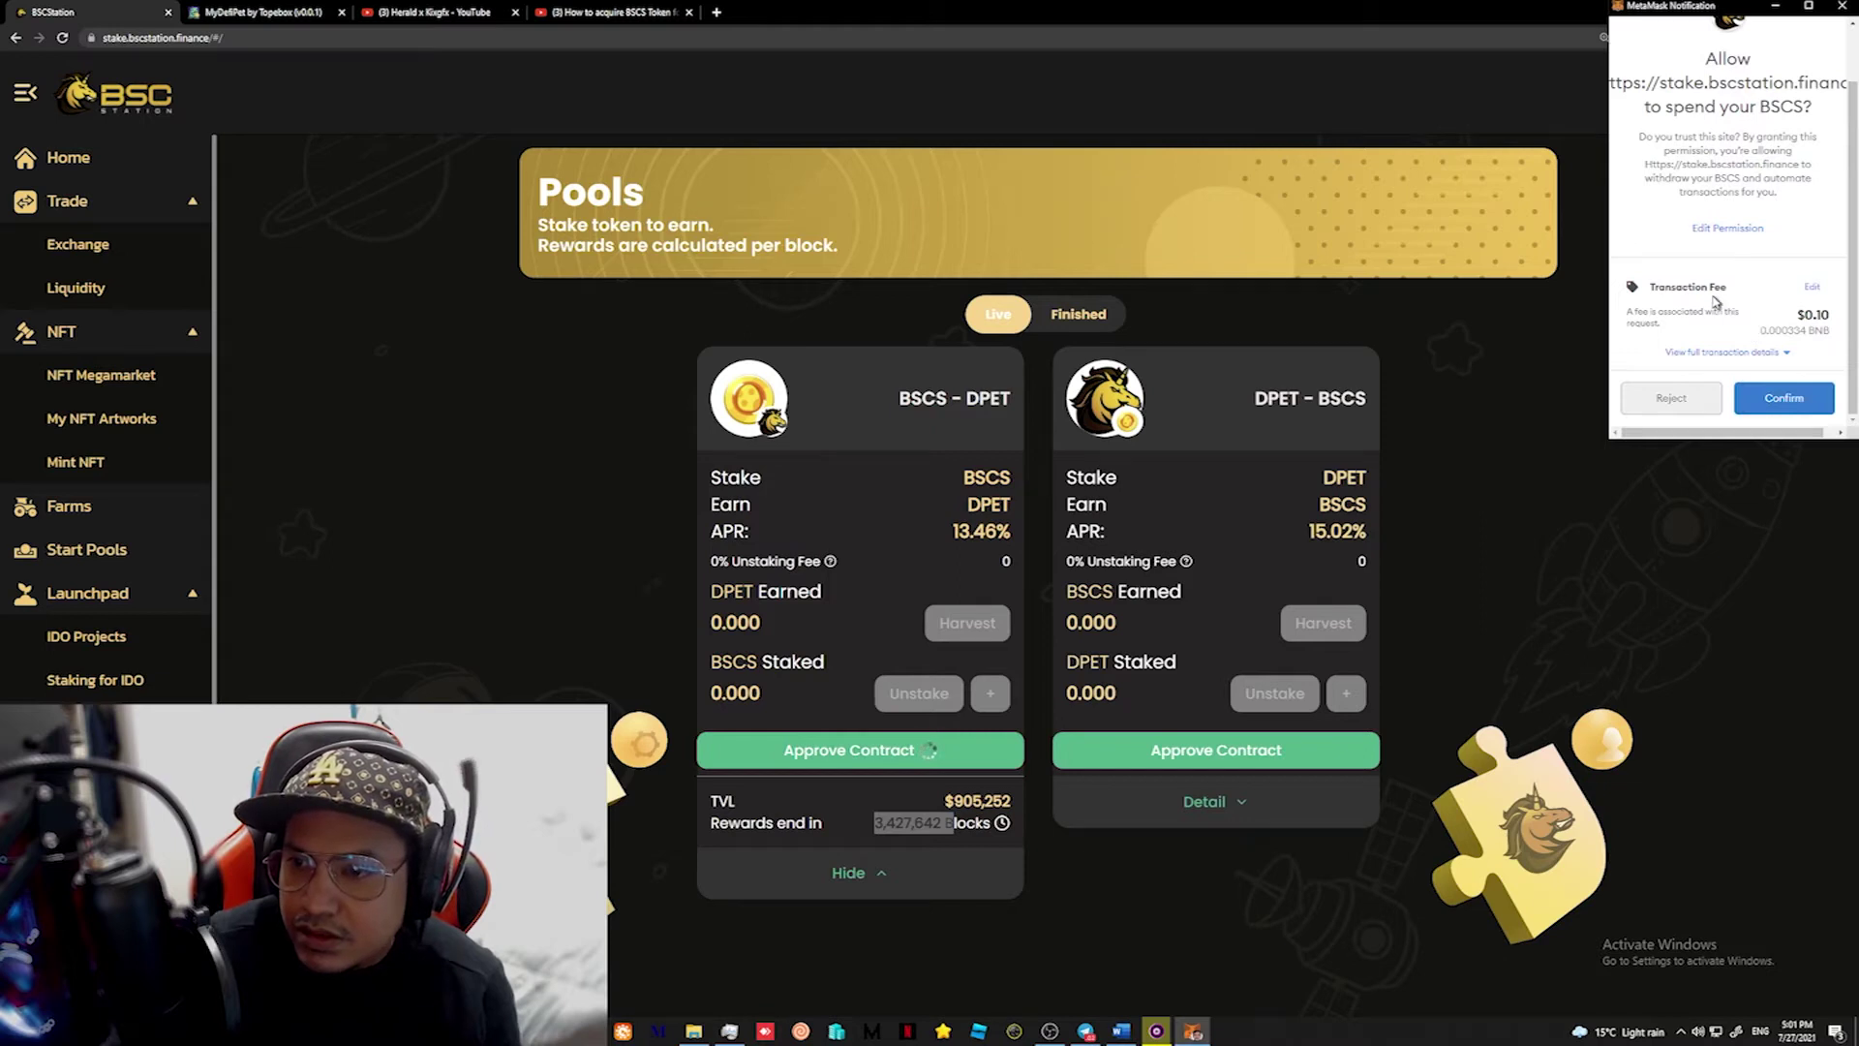
scroll(1722, 306, up, 2)
scroll(1736, 150, down, 2)
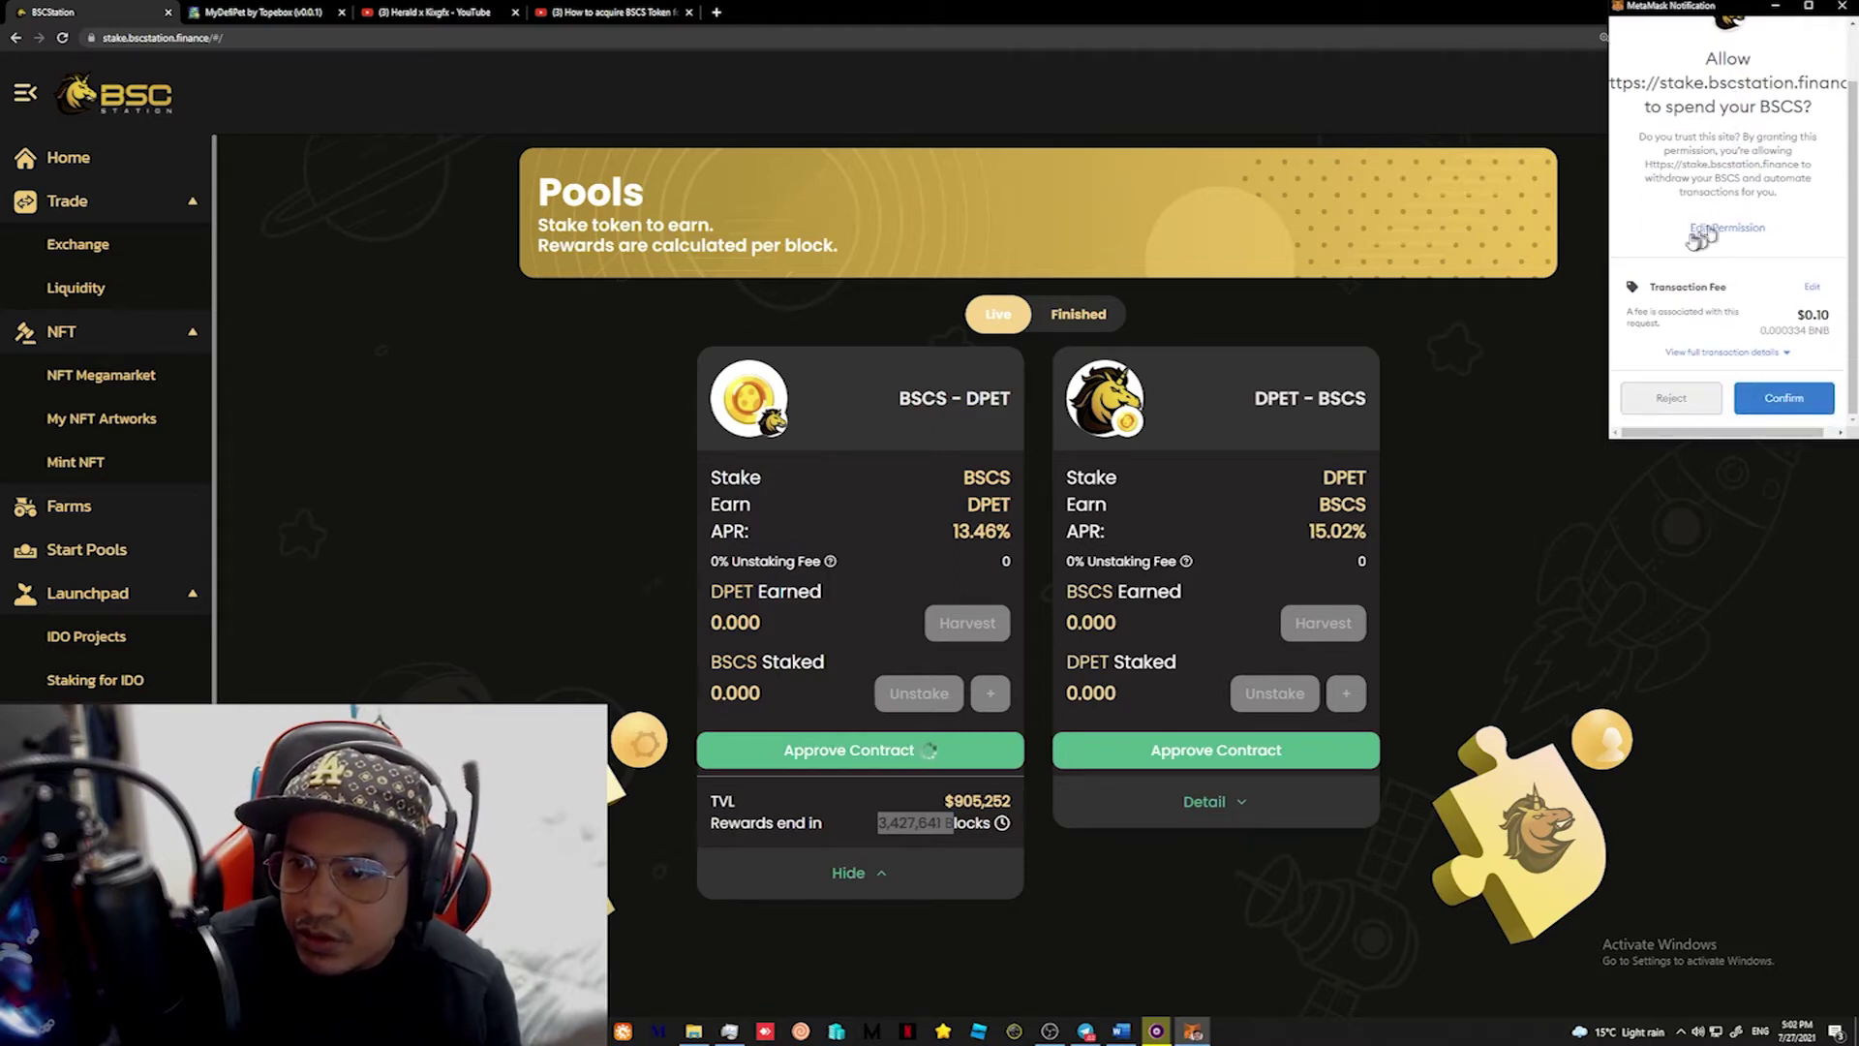
click(1771, 354)
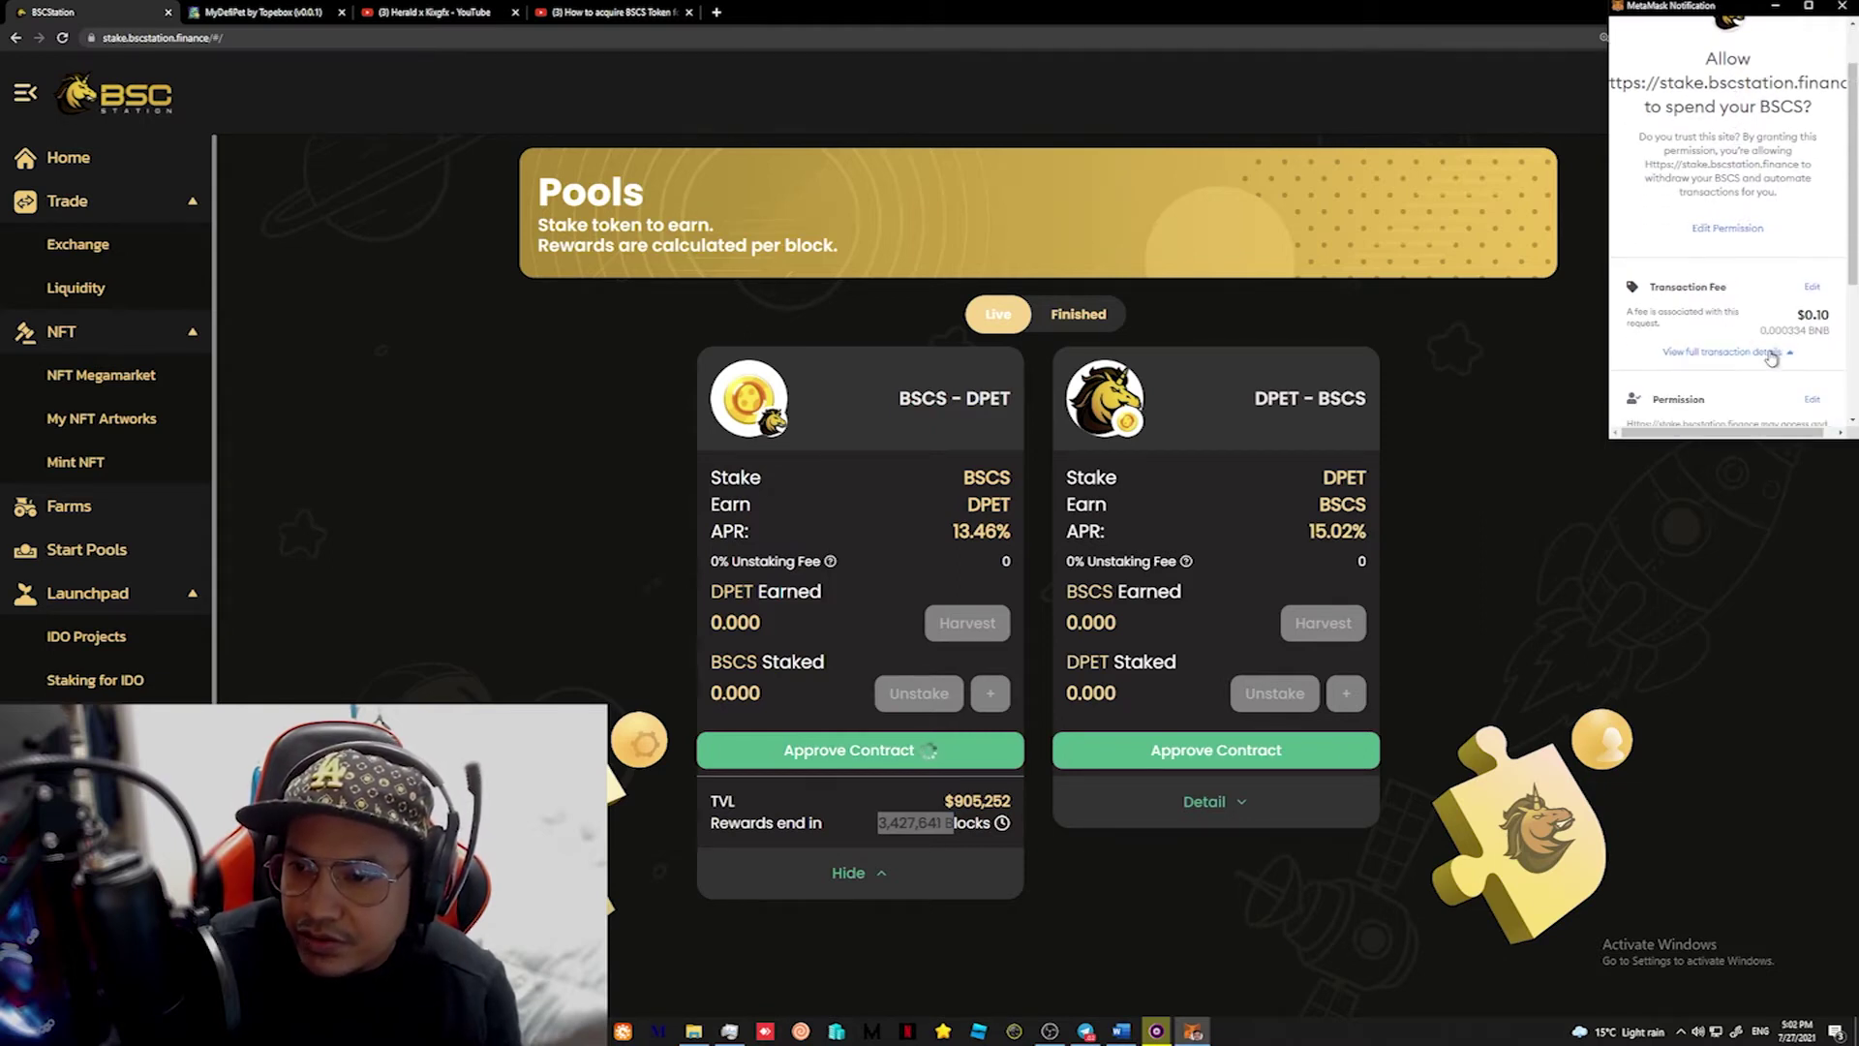
scroll(1774, 356, down, 4)
scroll(1776, 356, down, 1)
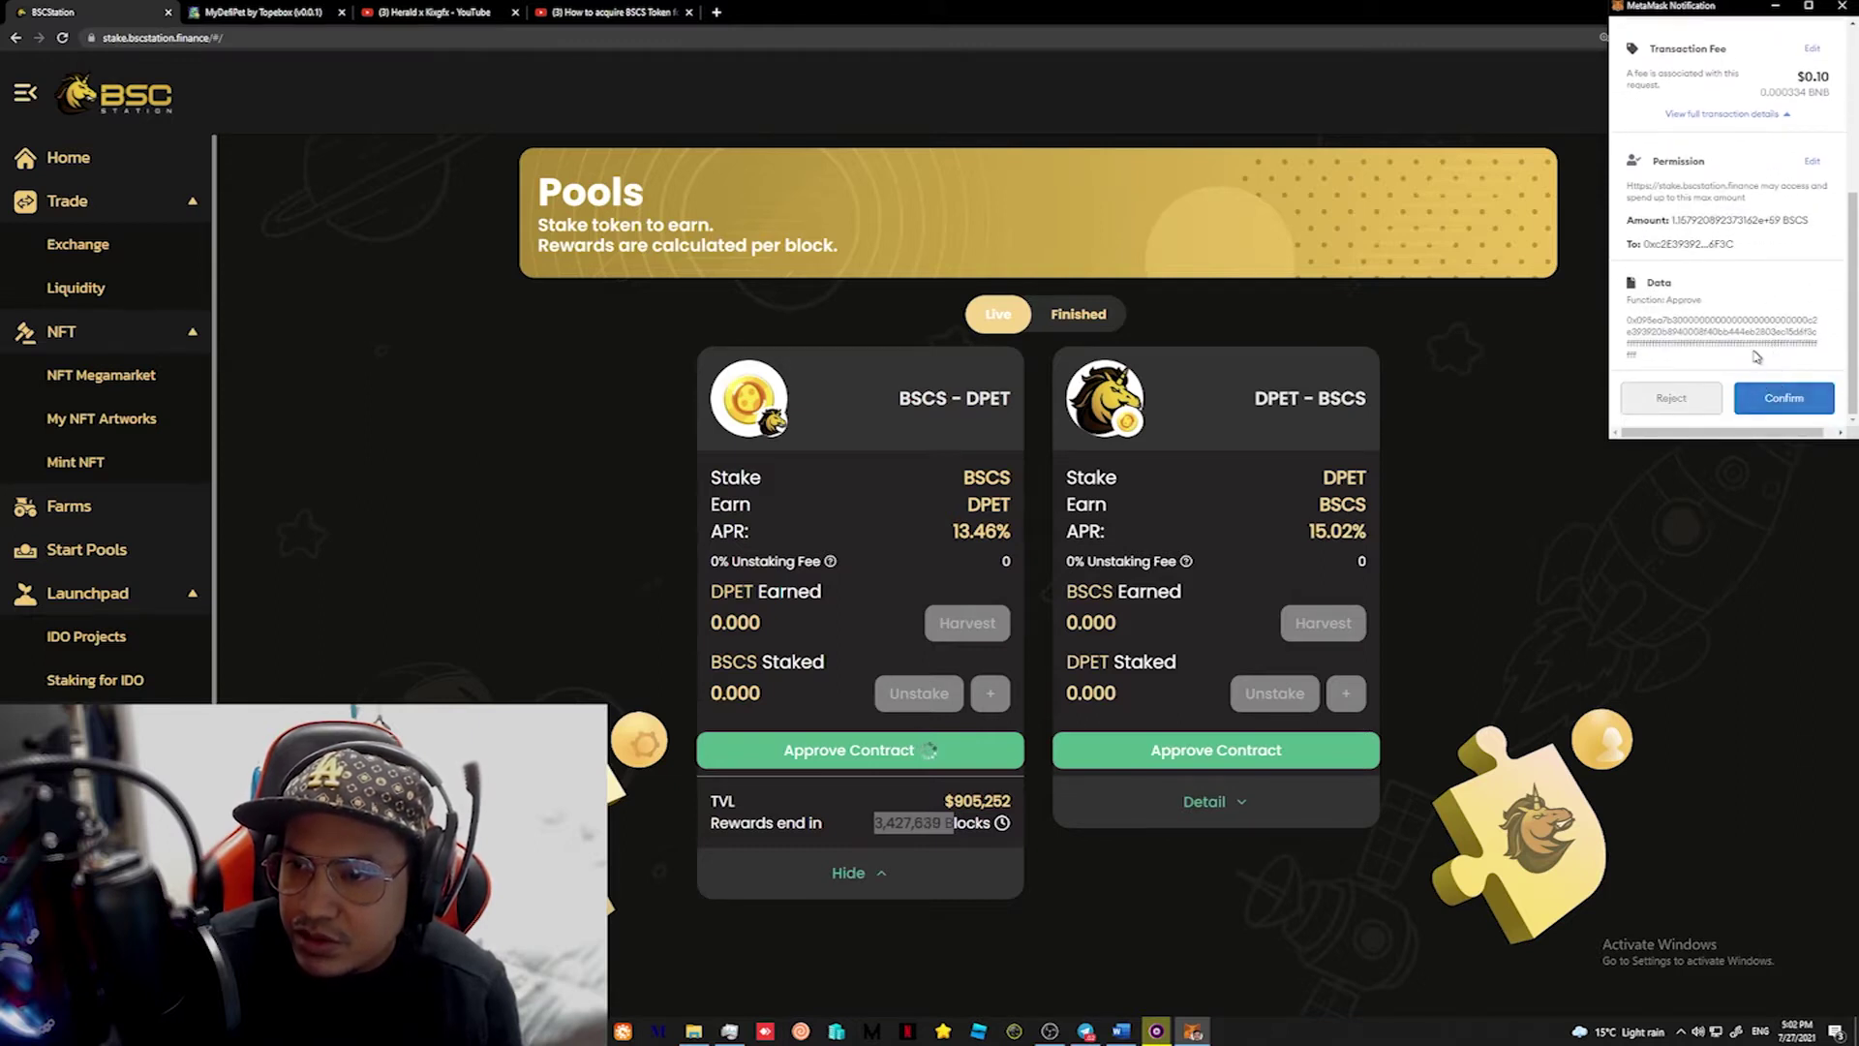
click(1762, 400)
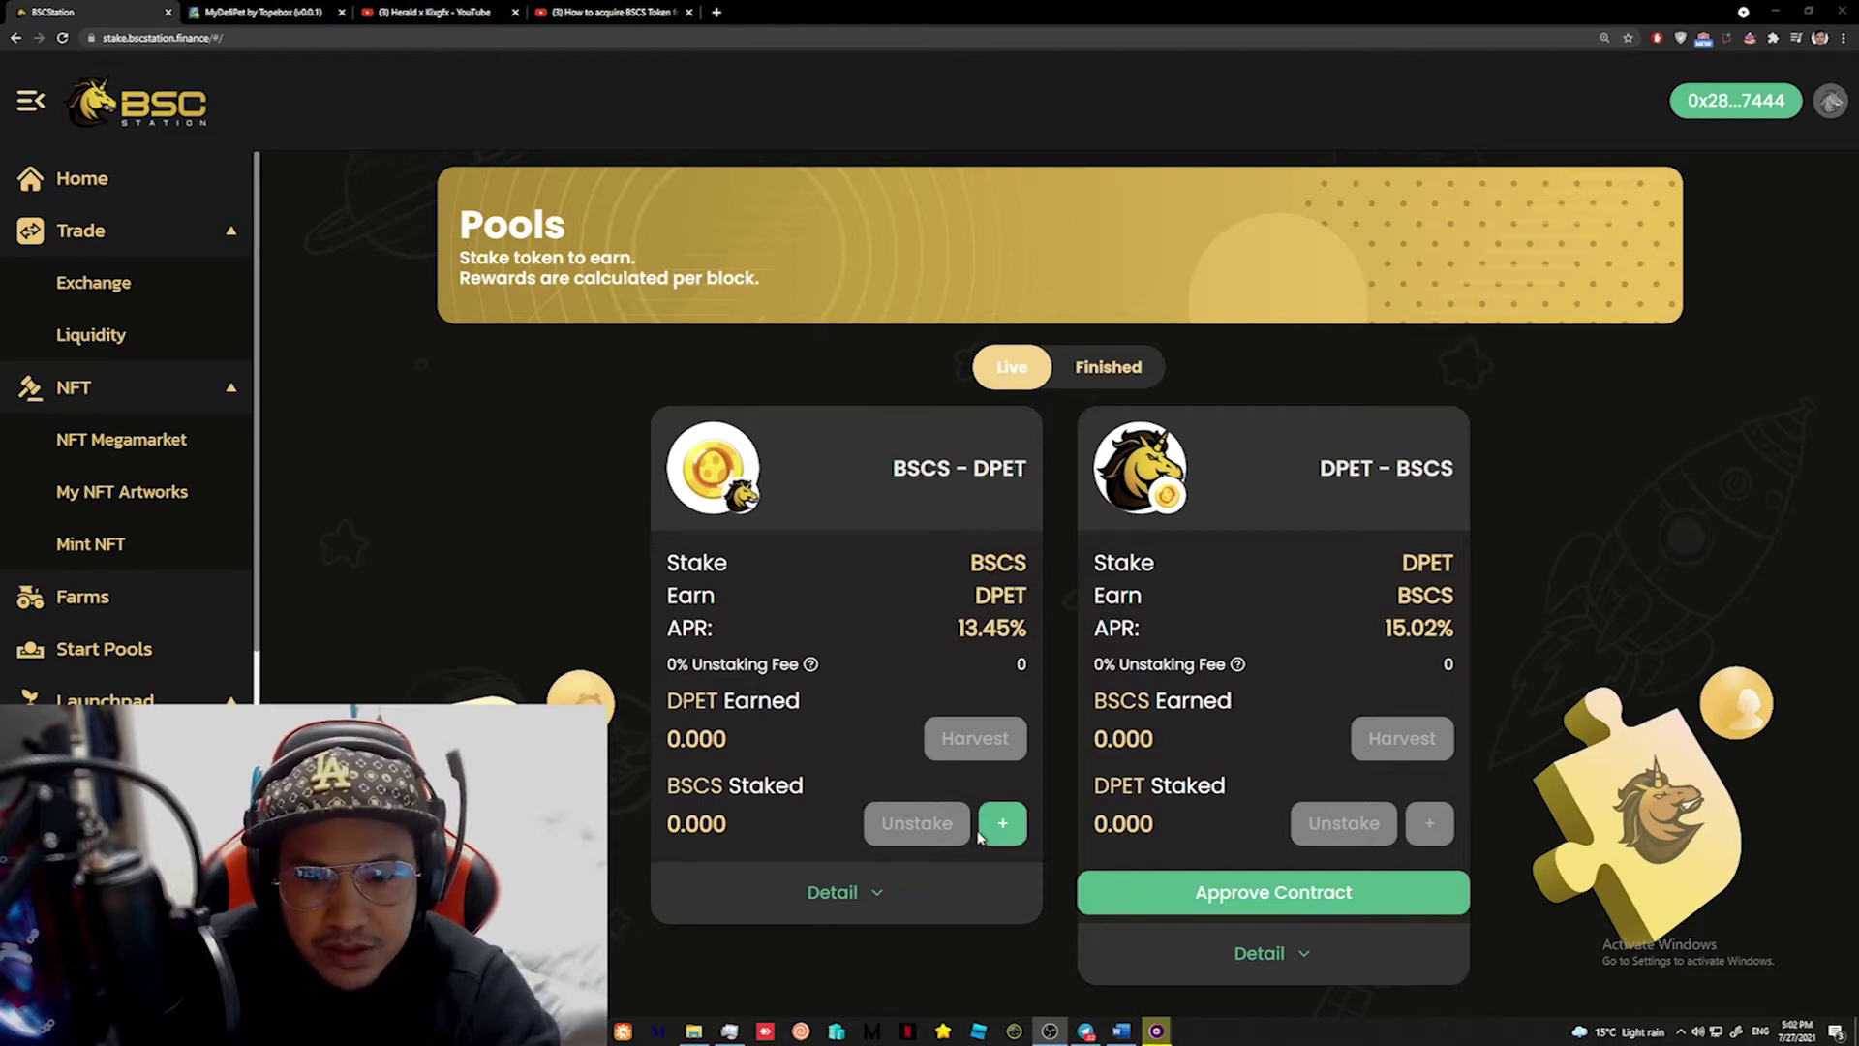
Show the YouTube video on acquiring BSCS tokens, highlight part of its title, and return to the BSCStation Pools page by way of My Defi Pet.
click(655, 10)
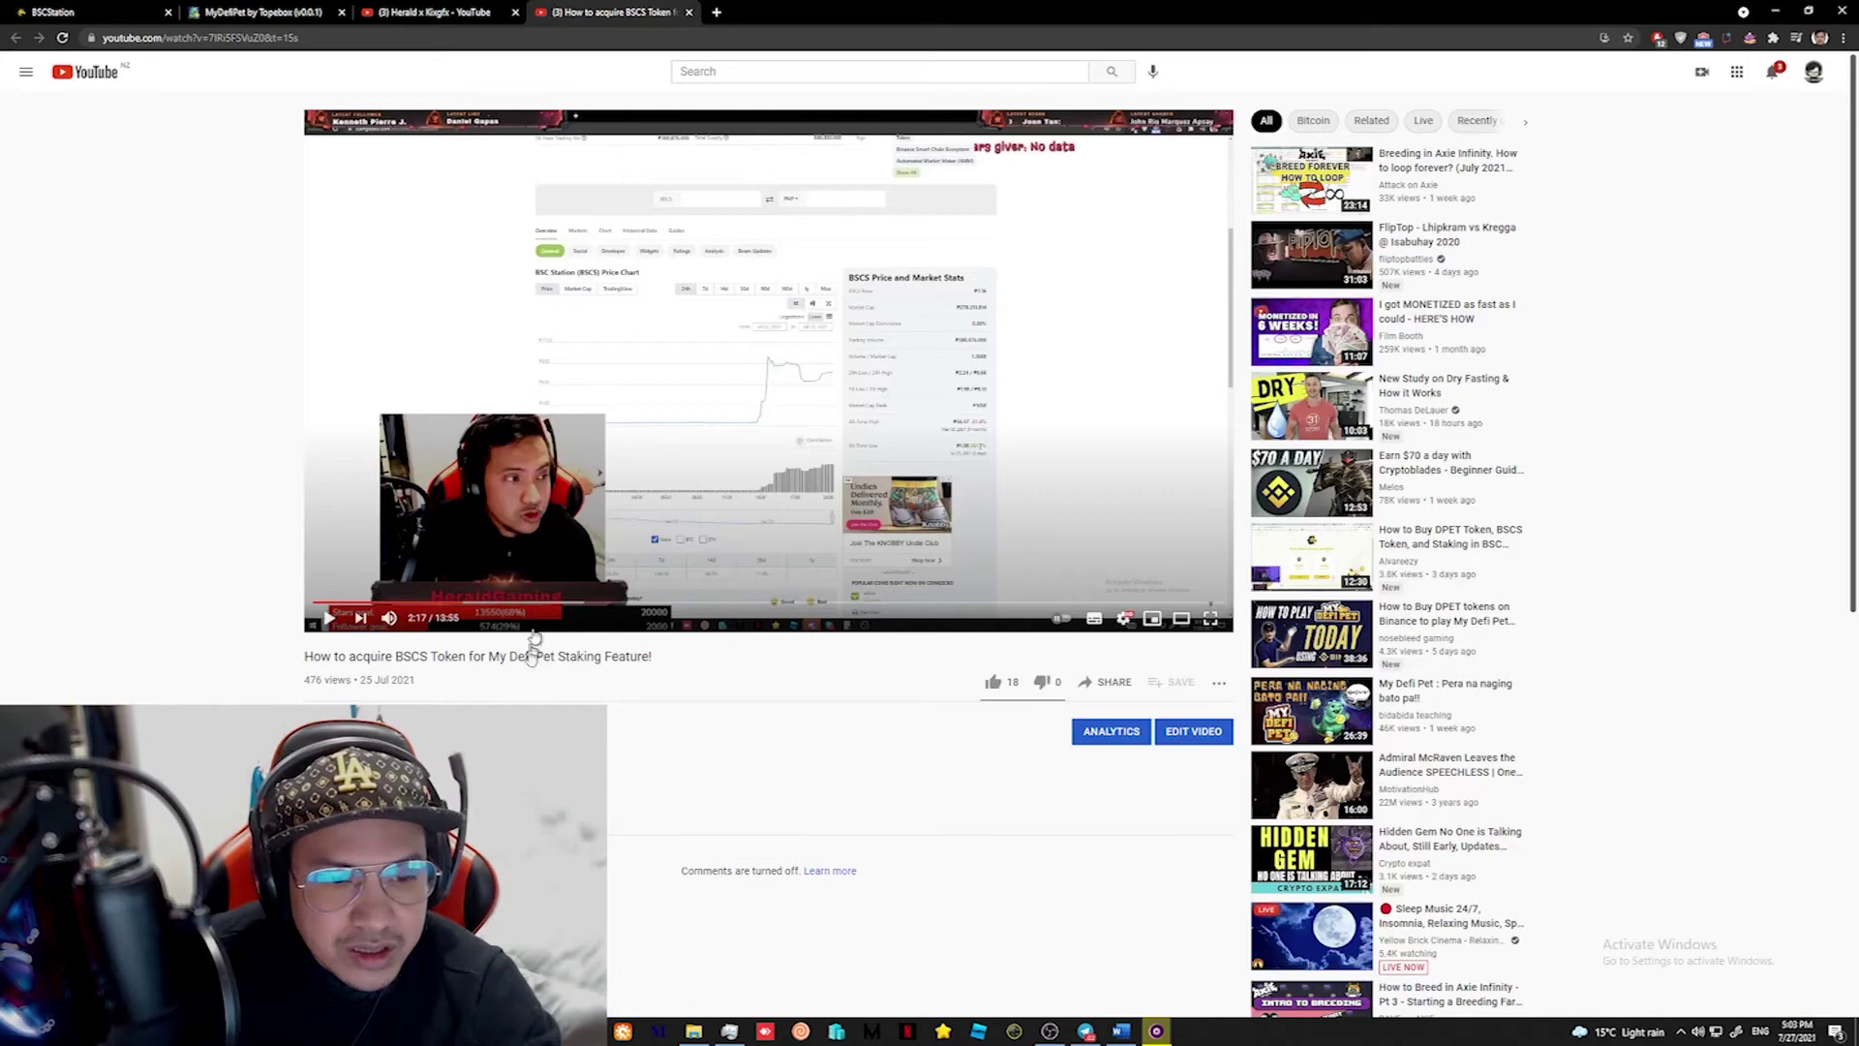
drag(656, 656, 499, 658)
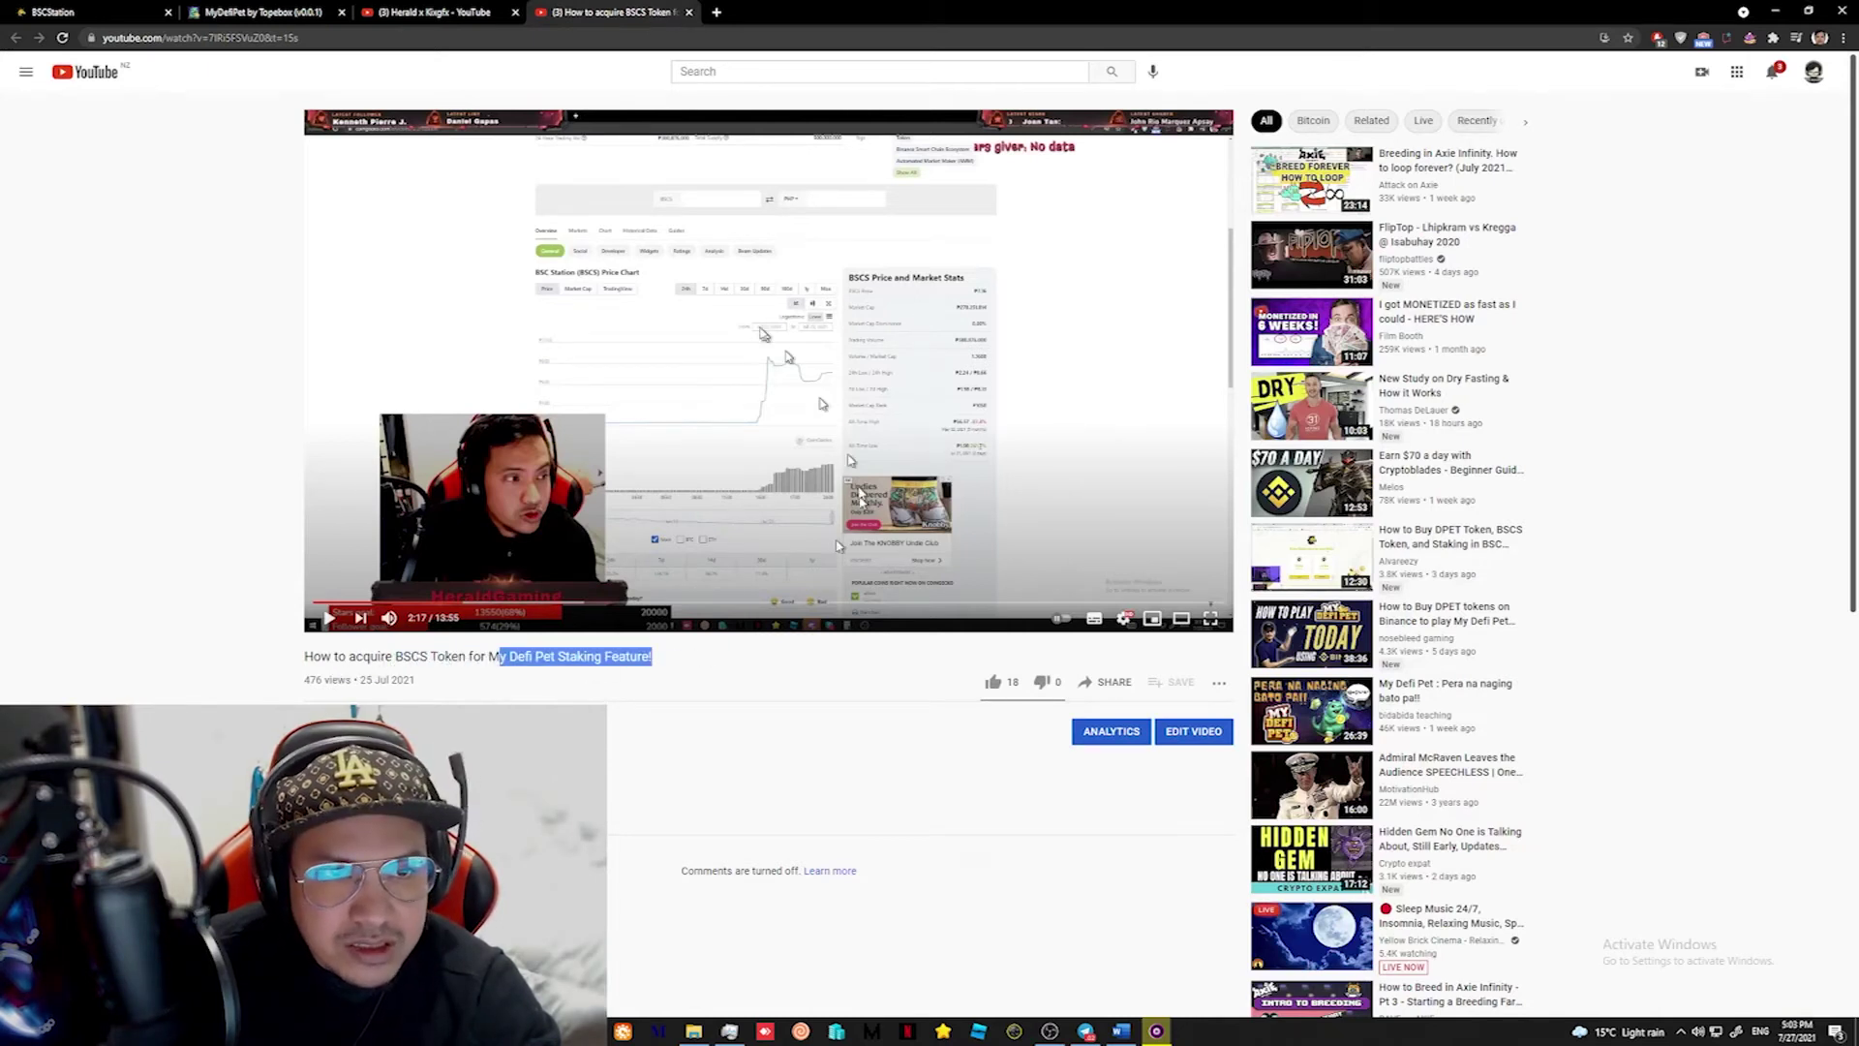
click(455, 12)
click(329, 12)
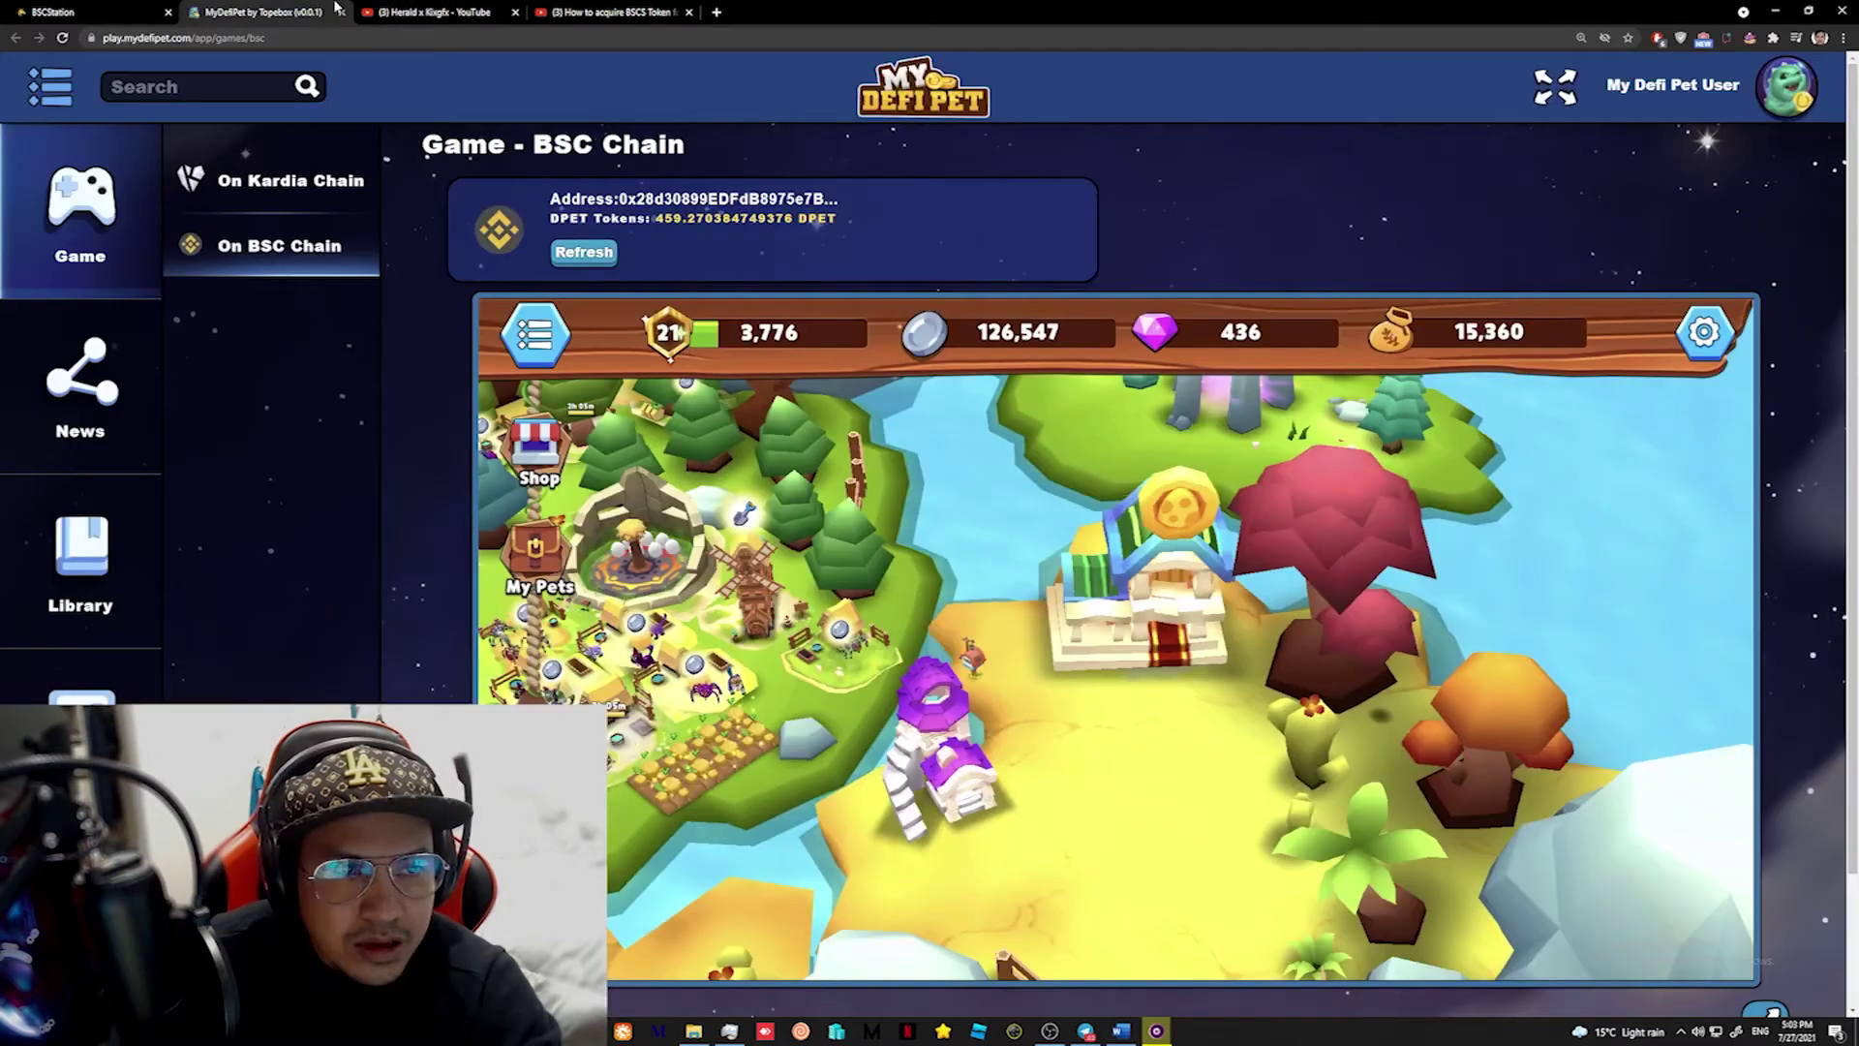
click(97, 12)
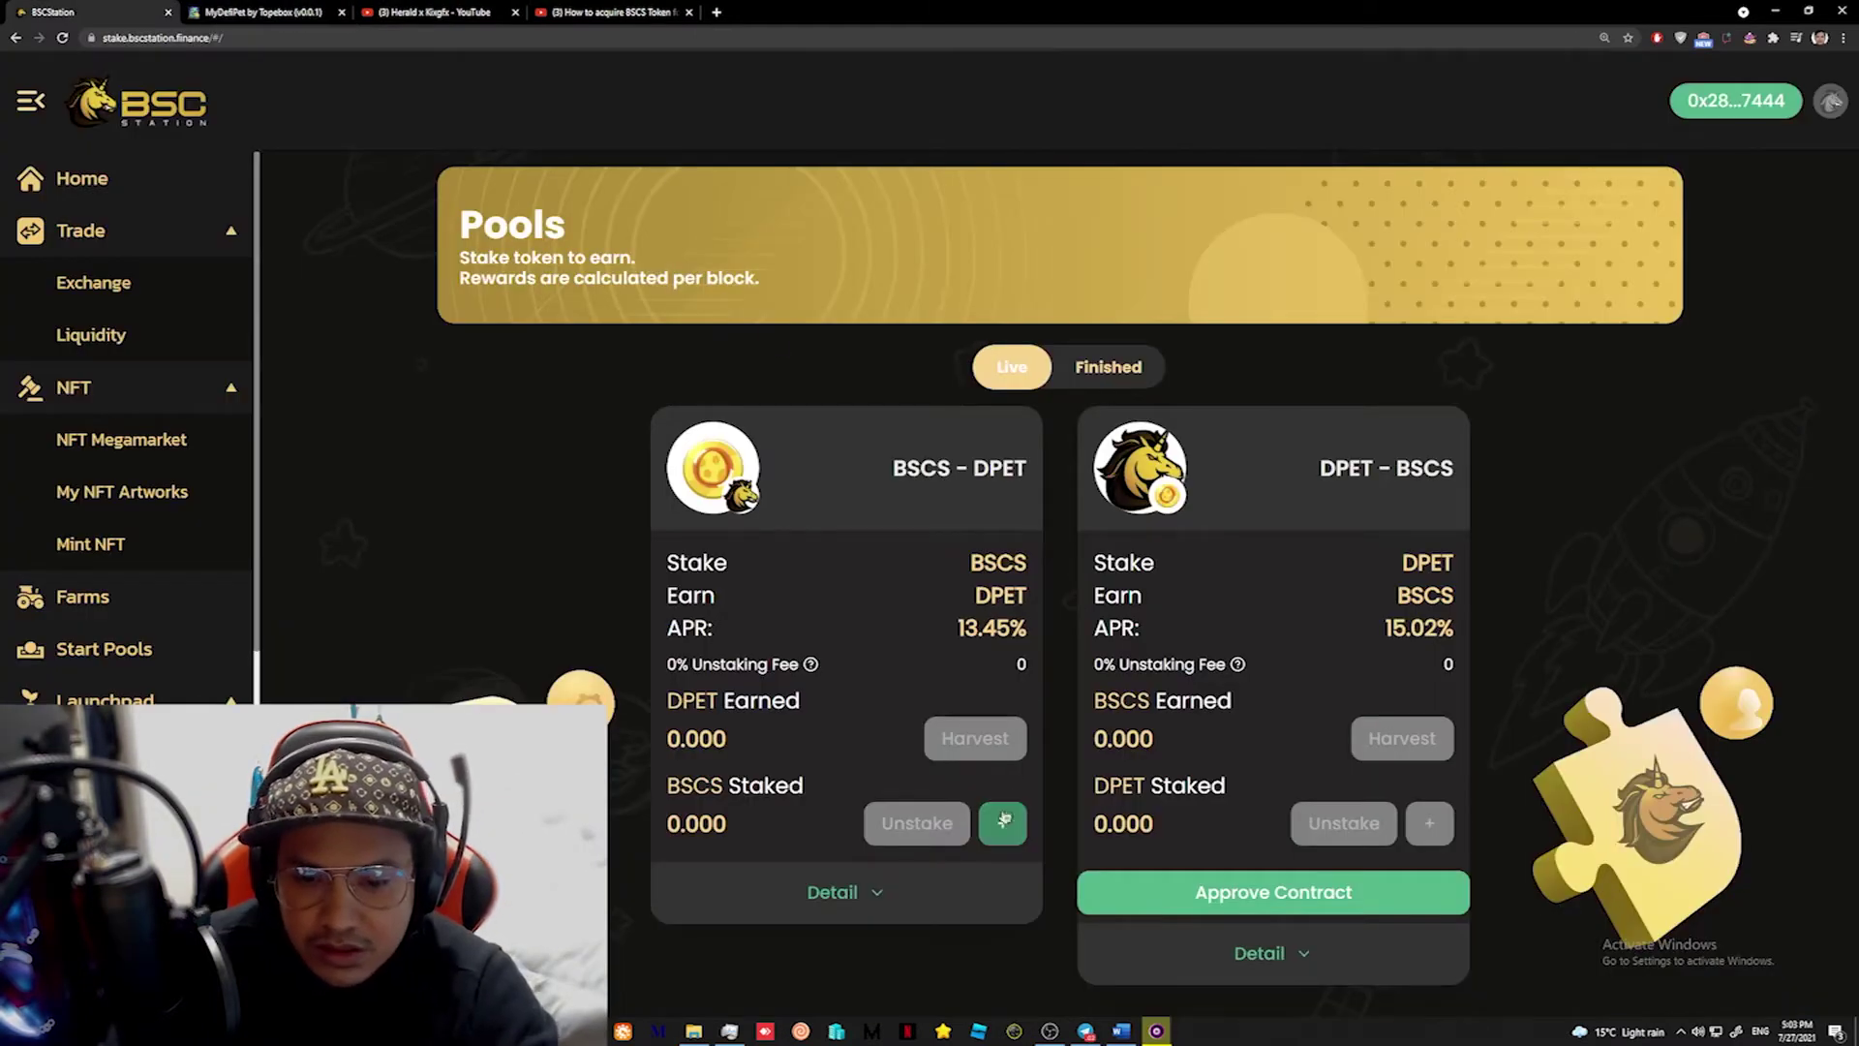
Open staking for the BSCS - DPET pool and set the amount to the maximum available, 2986.027815539401838151 BSCS.
click(1003, 822)
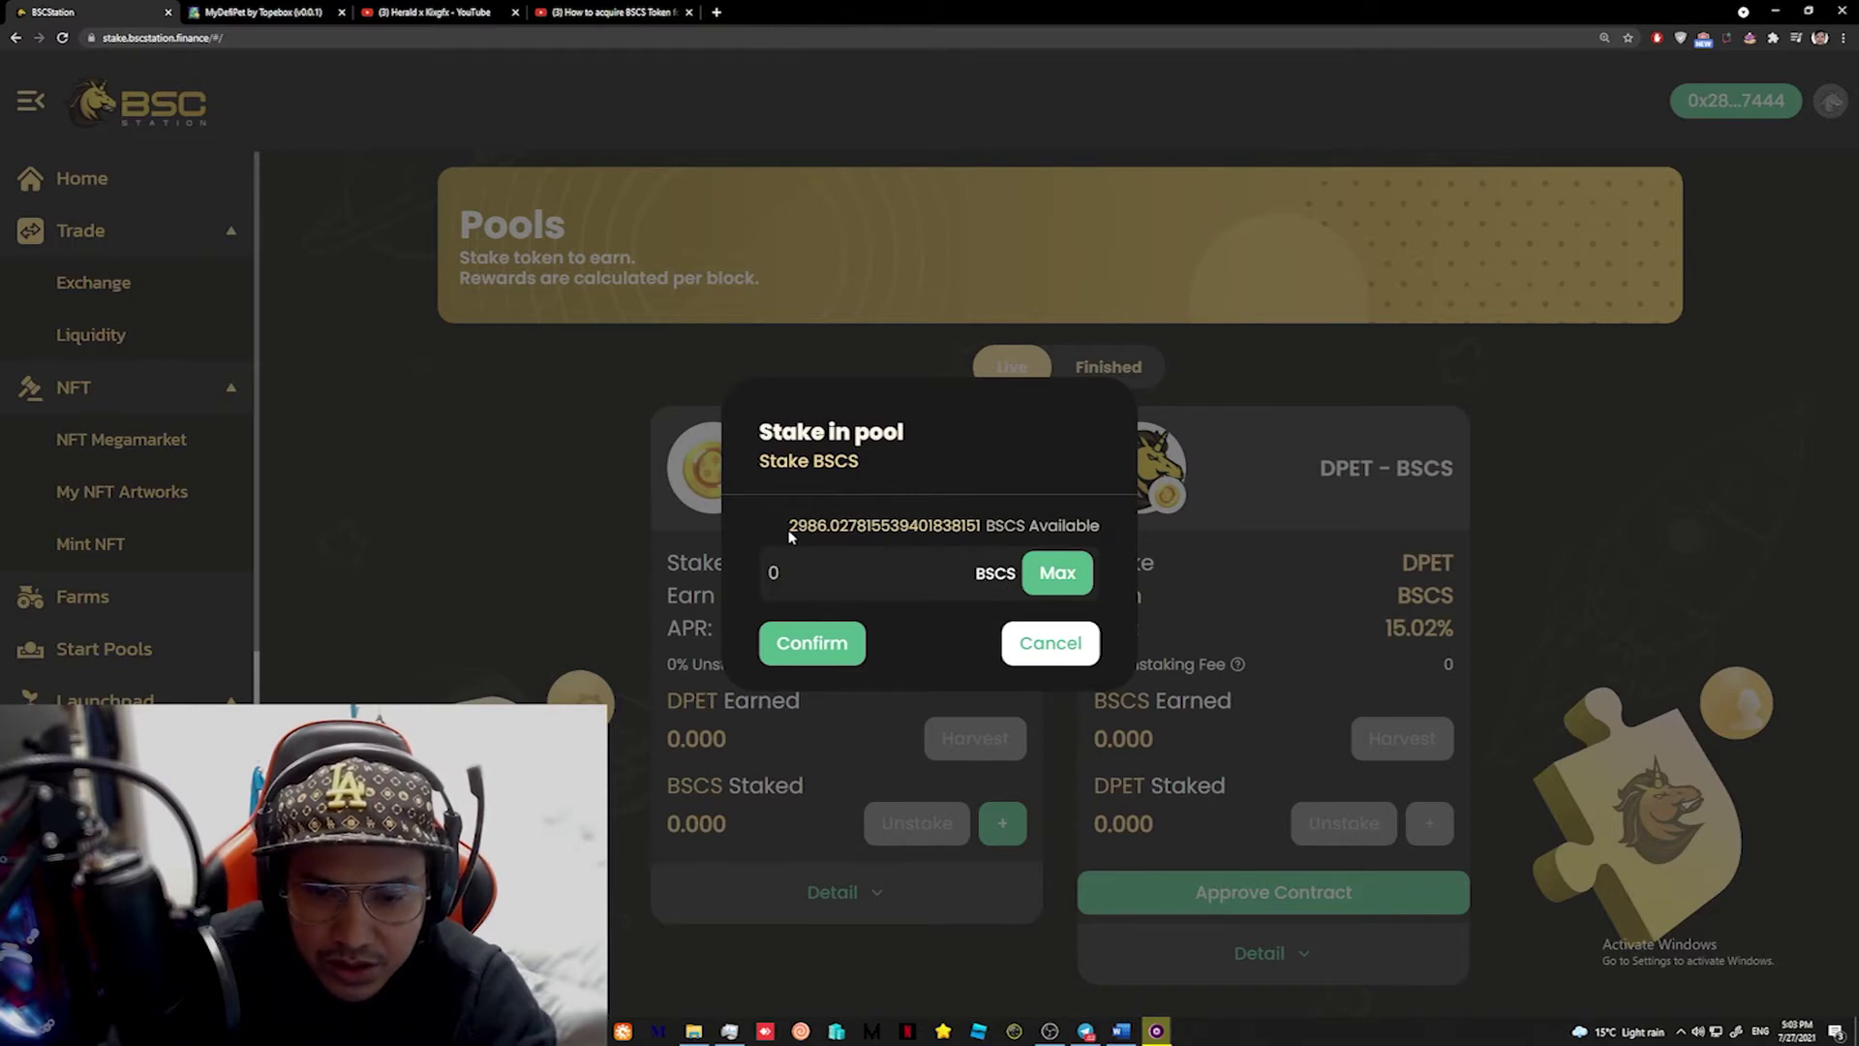
drag(788, 531, 952, 548)
click(778, 572)
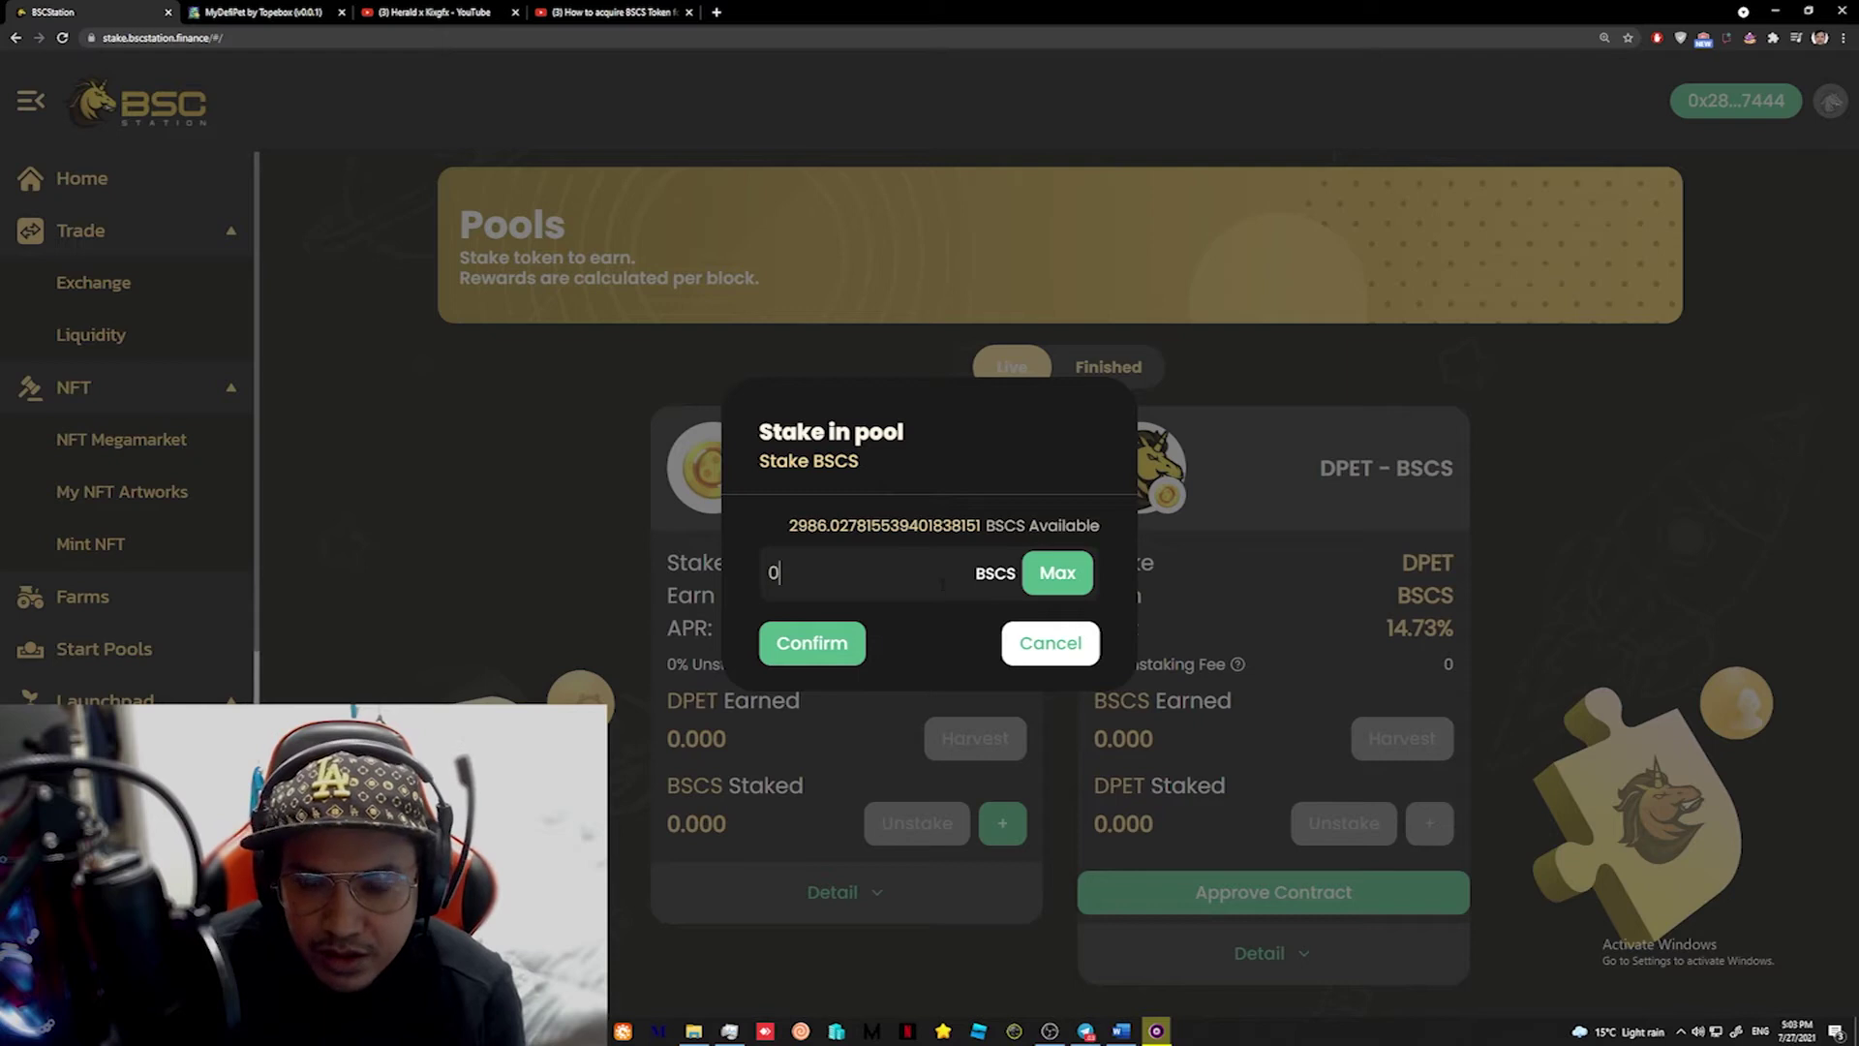
click(1057, 572)
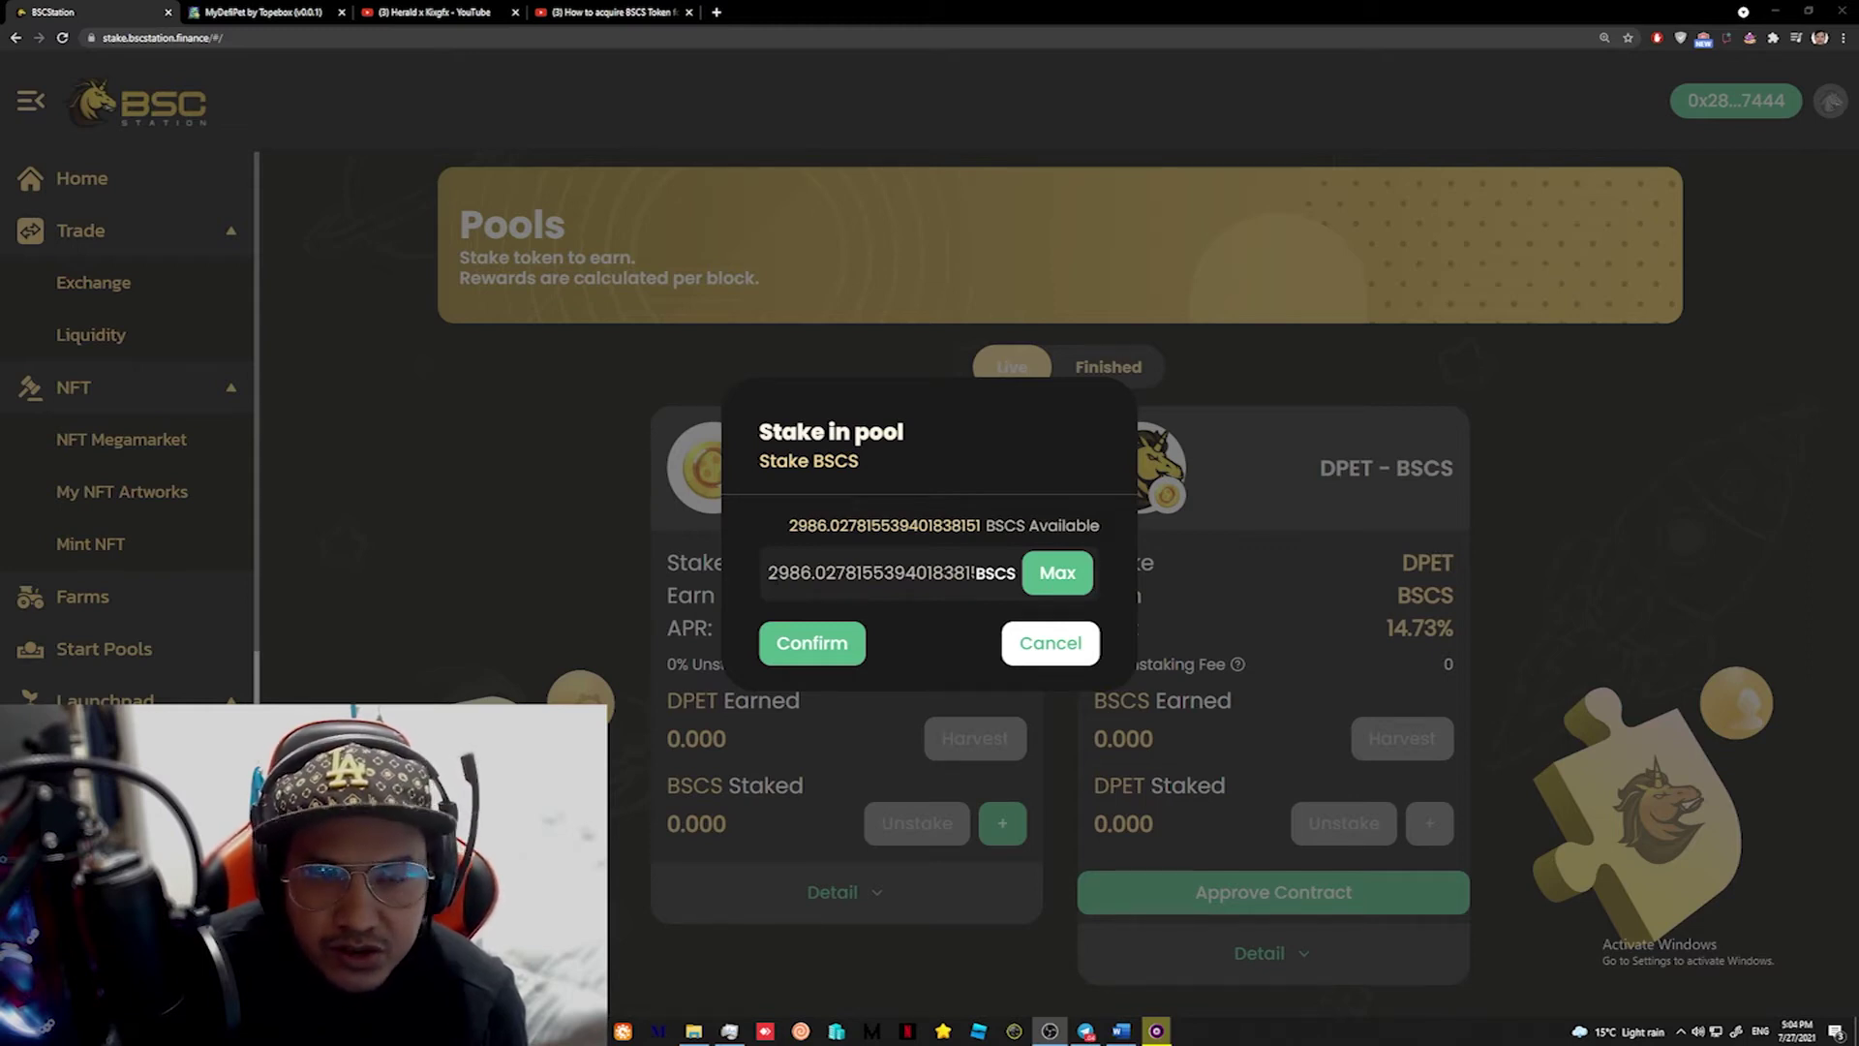
drag(770, 572, 904, 572)
click(861, 572)
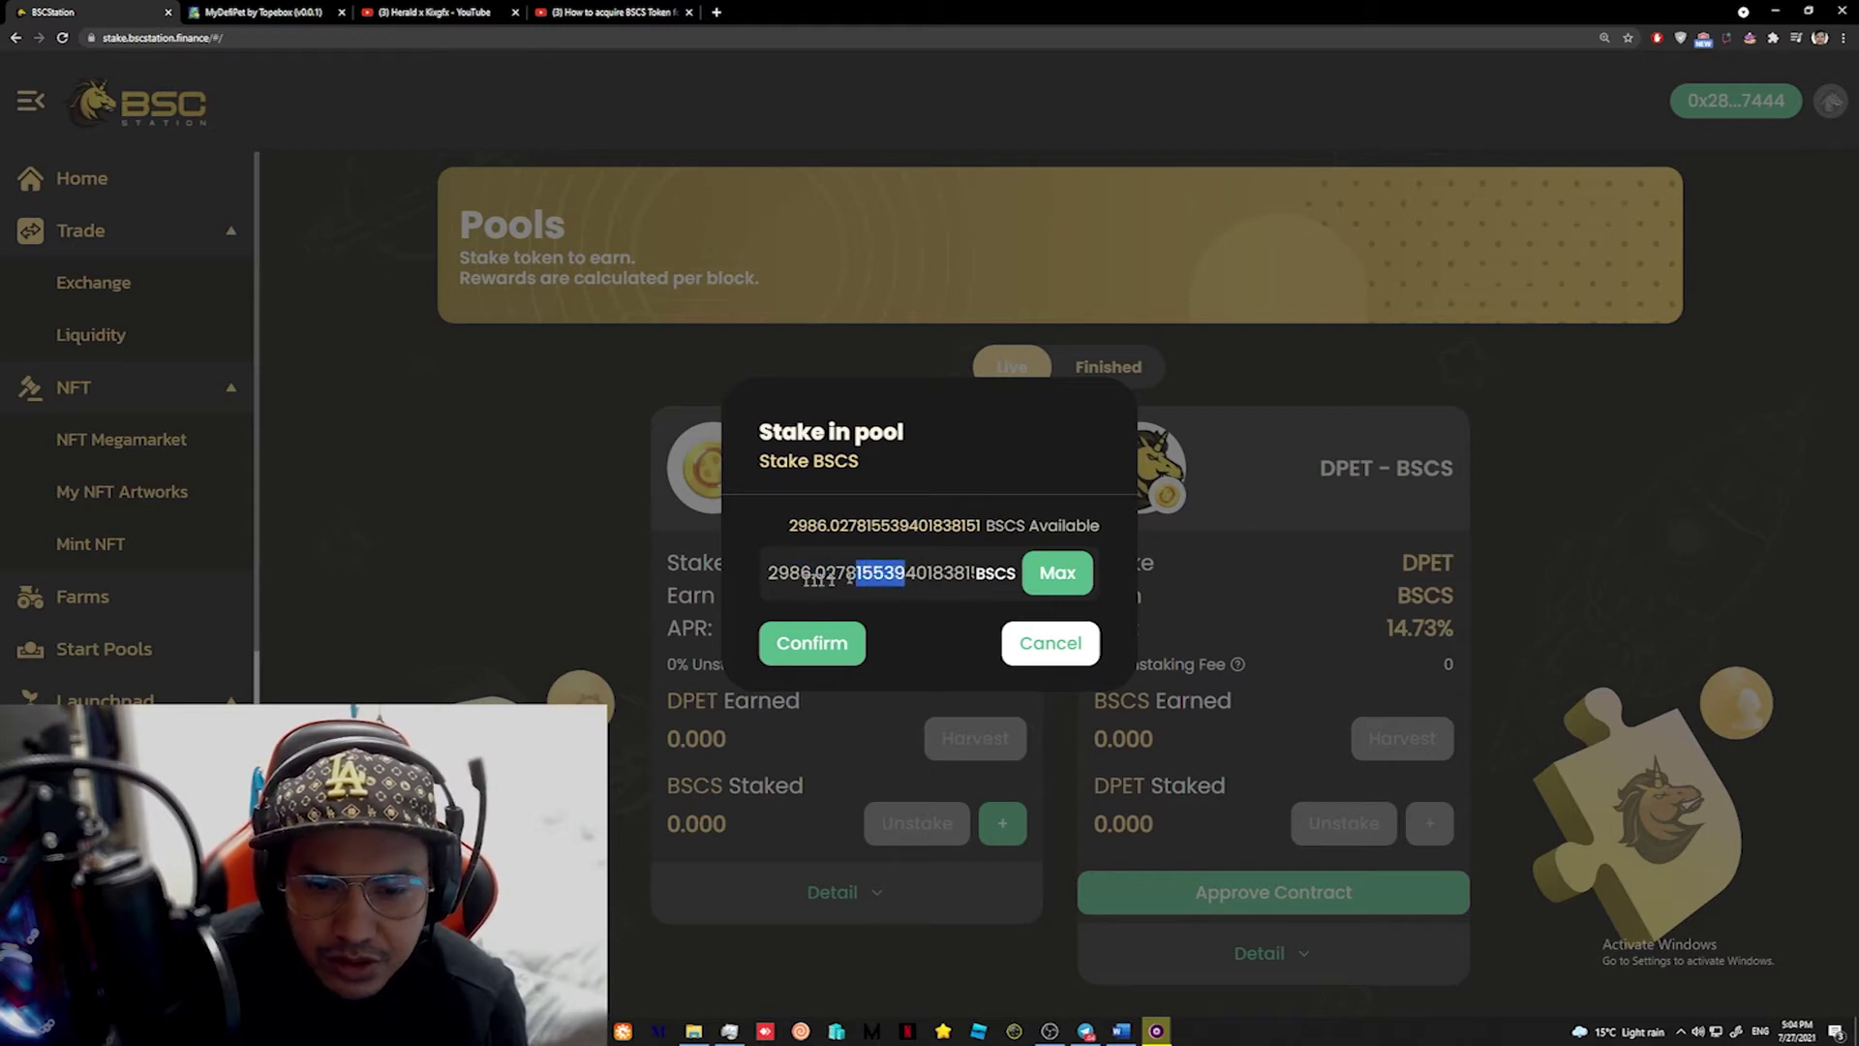
drag(789, 572, 829, 572)
click(831, 575)
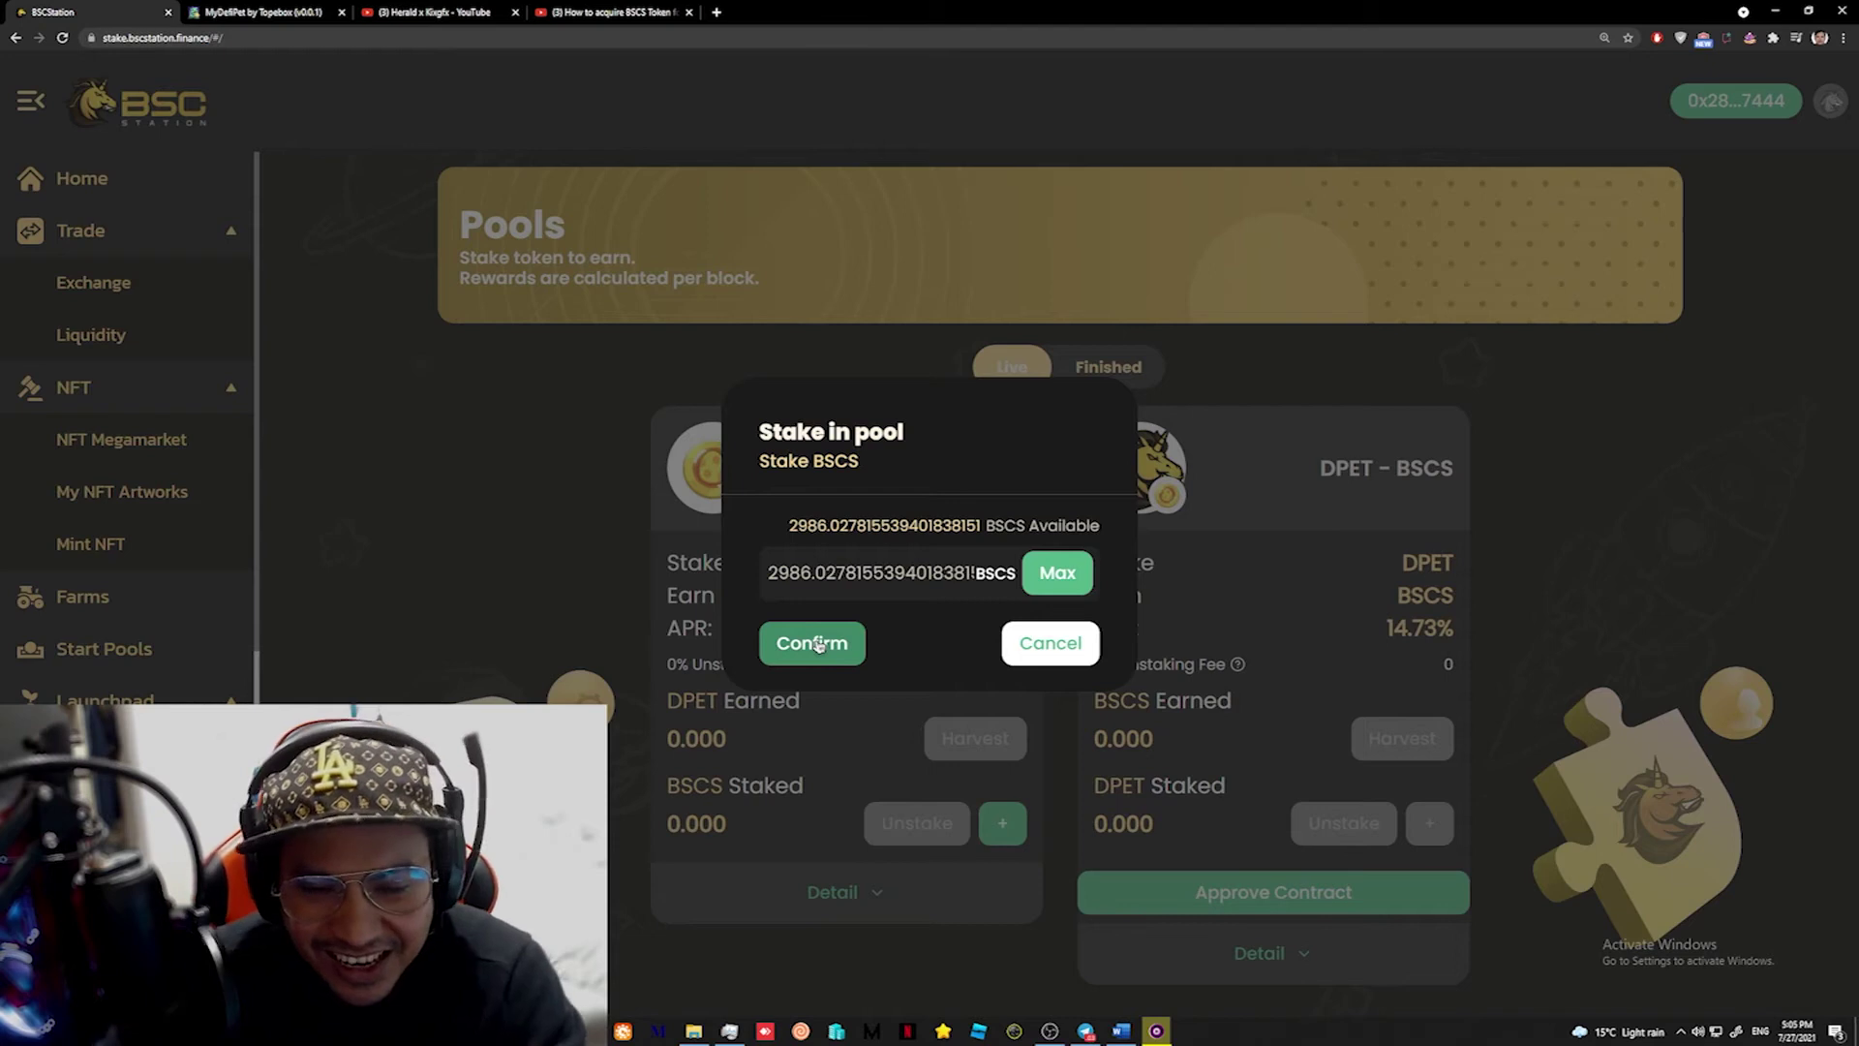
Submit the BSCS stake and confirm the deposit transaction in MetaMask after checking its gas fee and total.
click(818, 644)
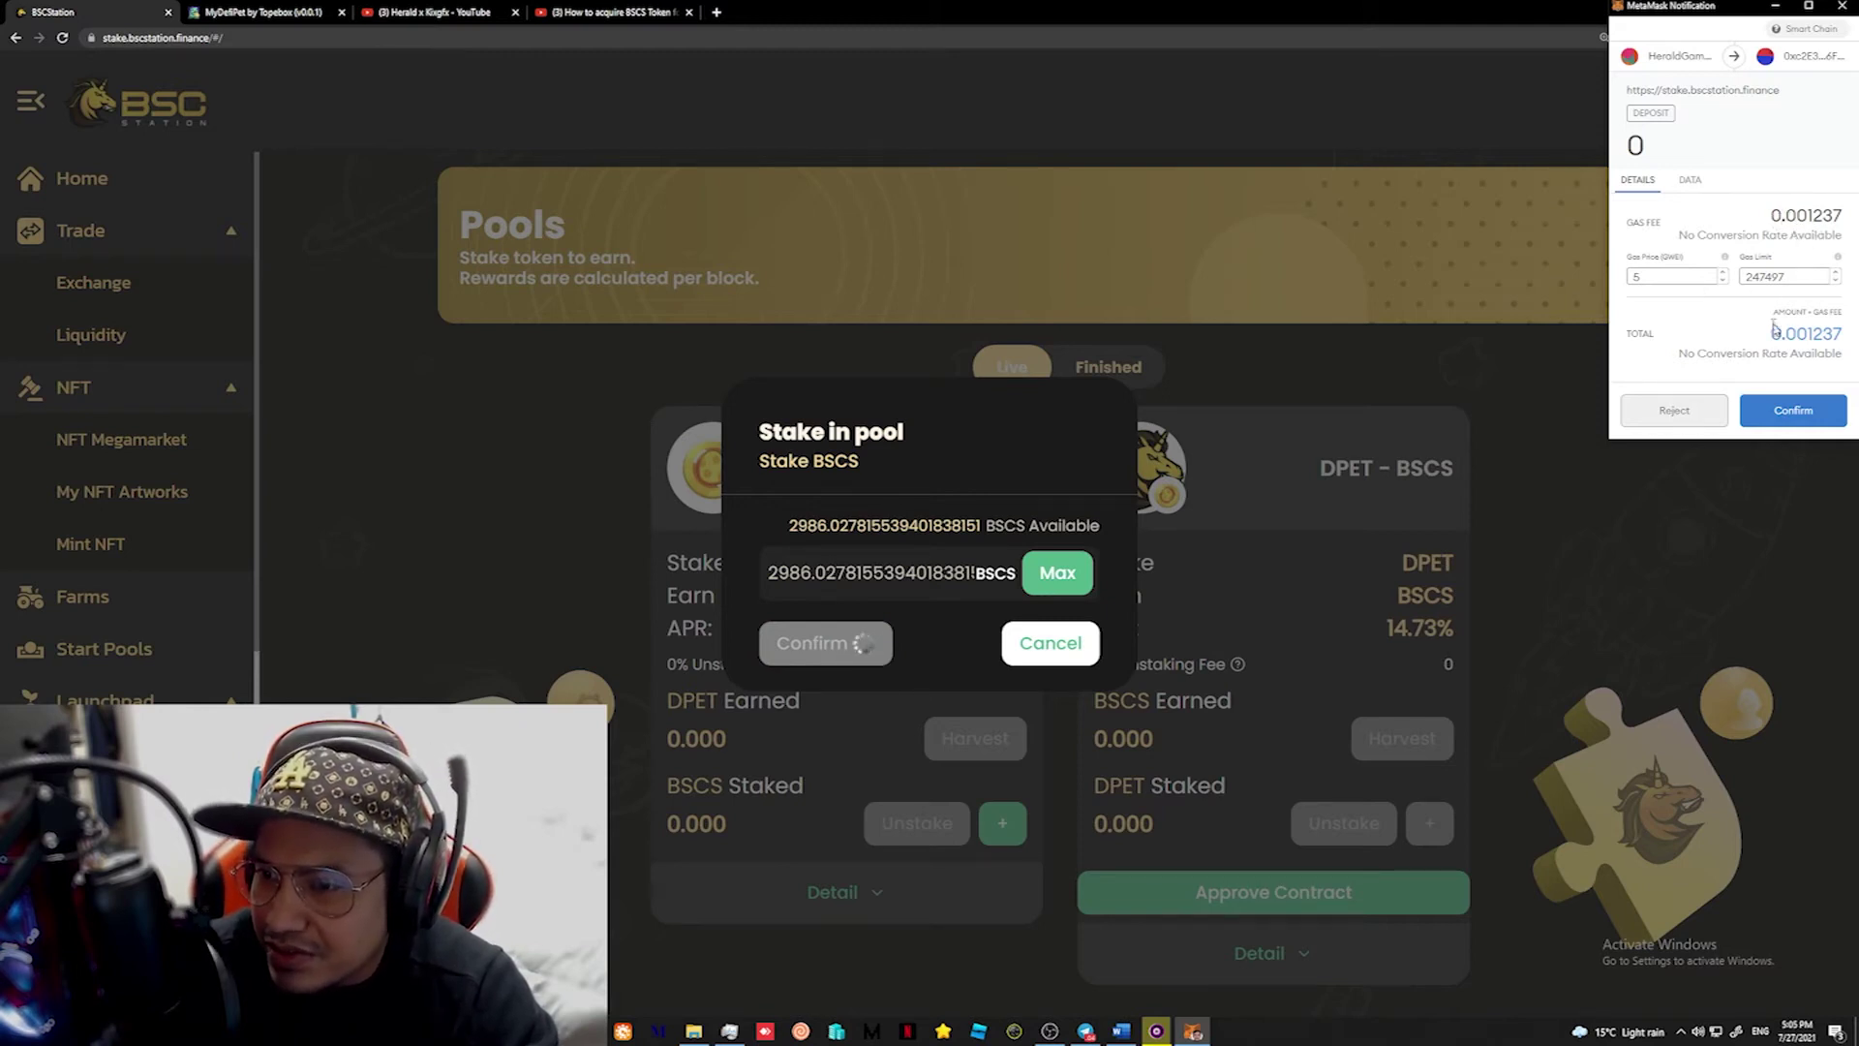
drag(1706, 355, 1769, 355)
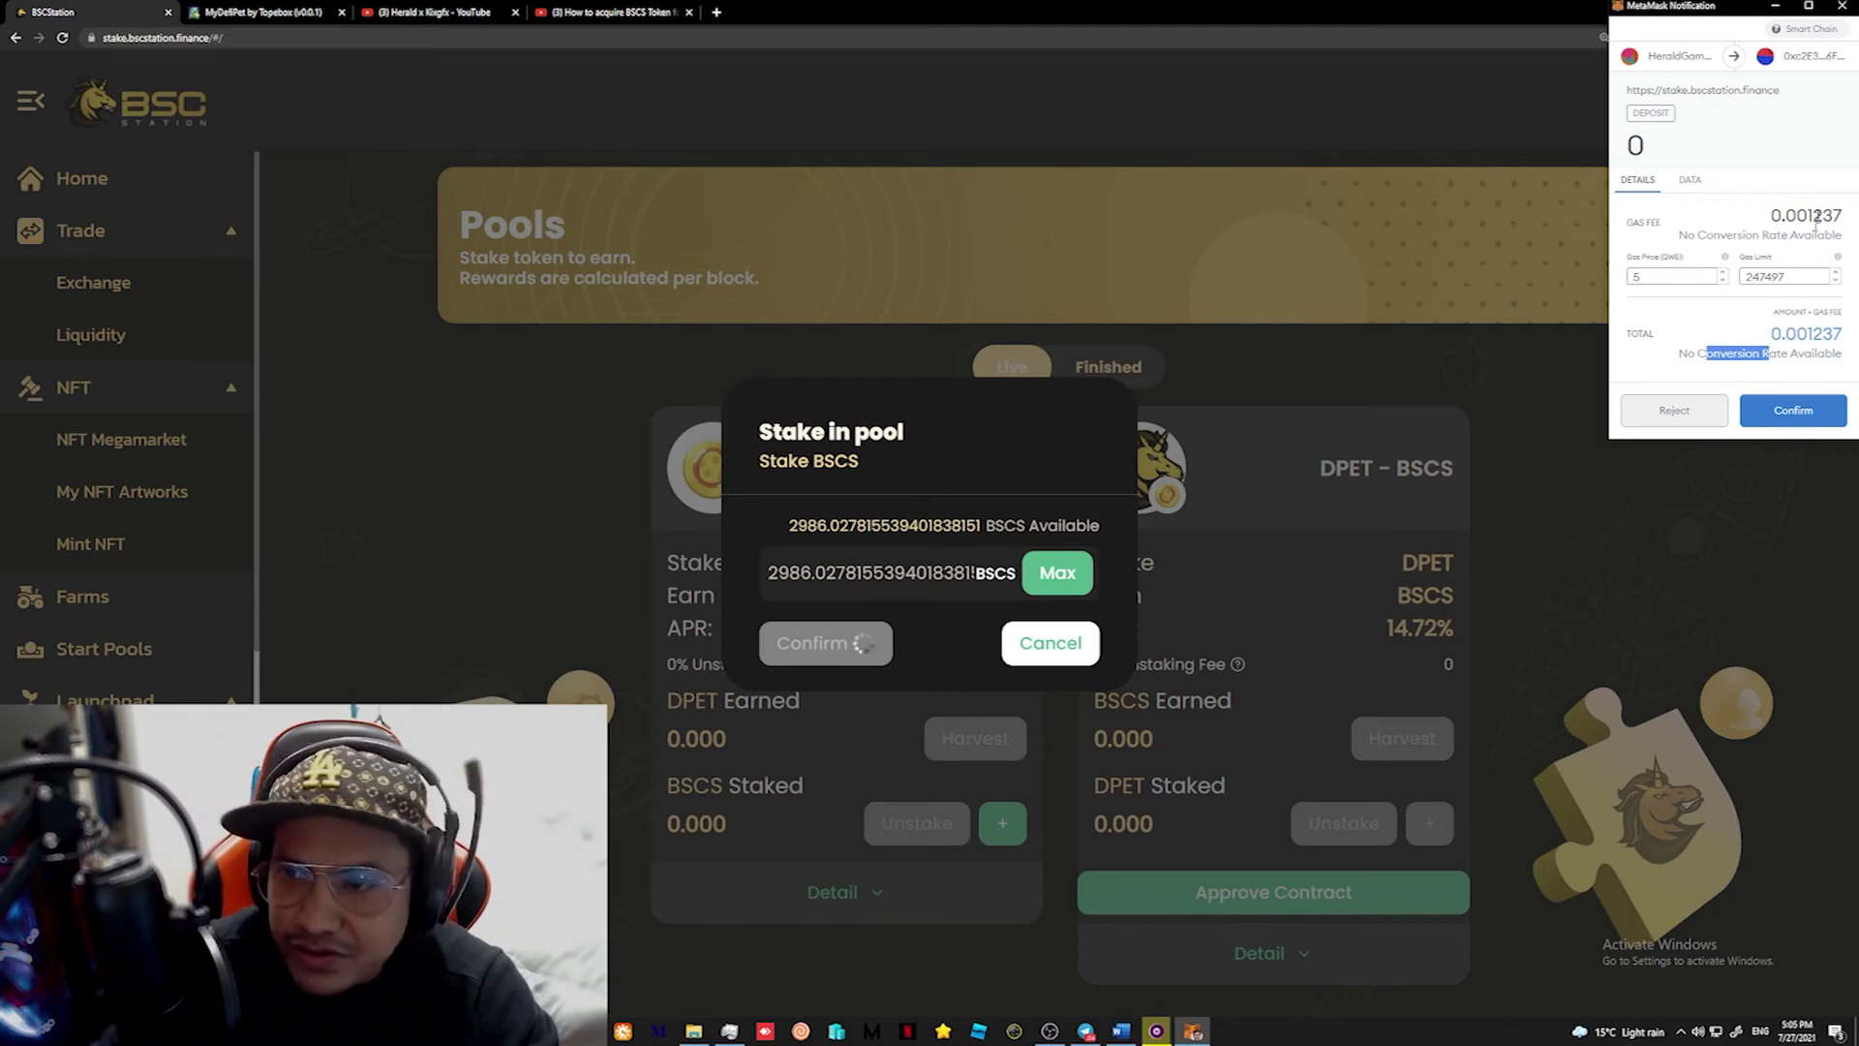
click(1789, 411)
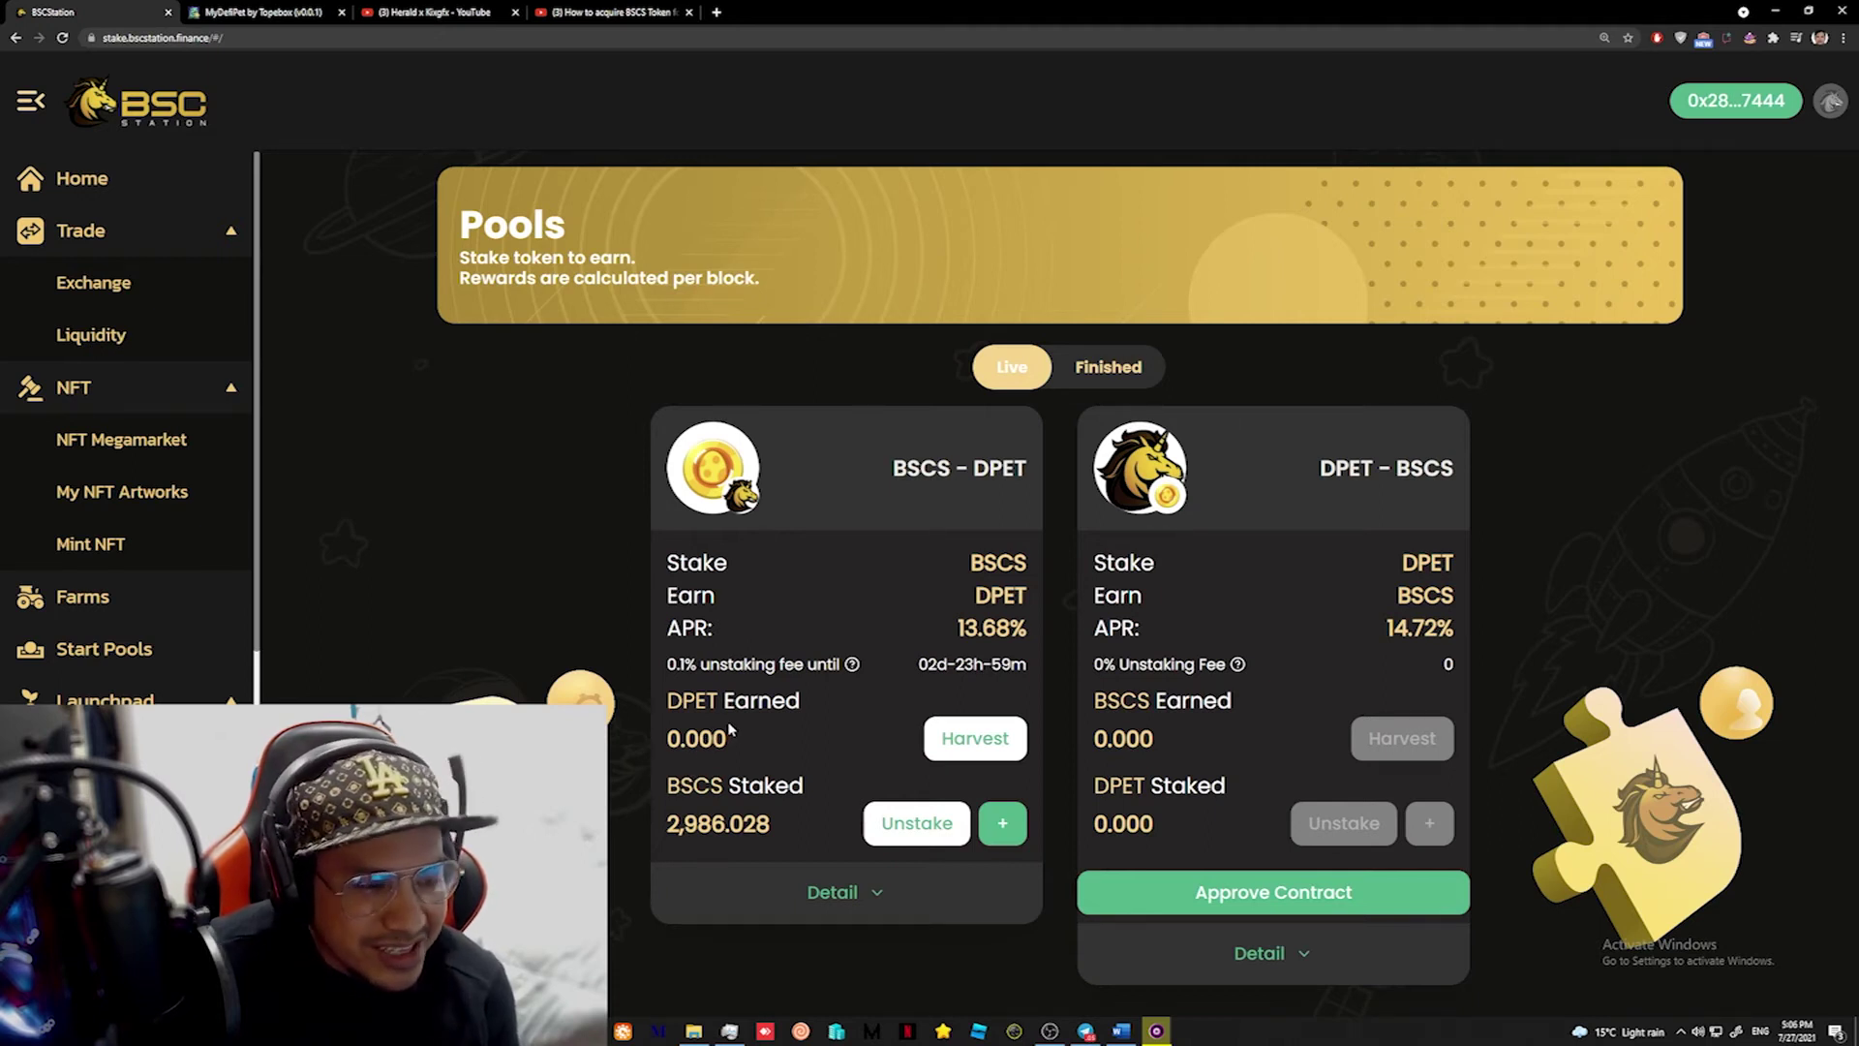
Highlight the APR label and the staked BSCS amount on the BSCS - DPET pool card.
double_click(688, 628)
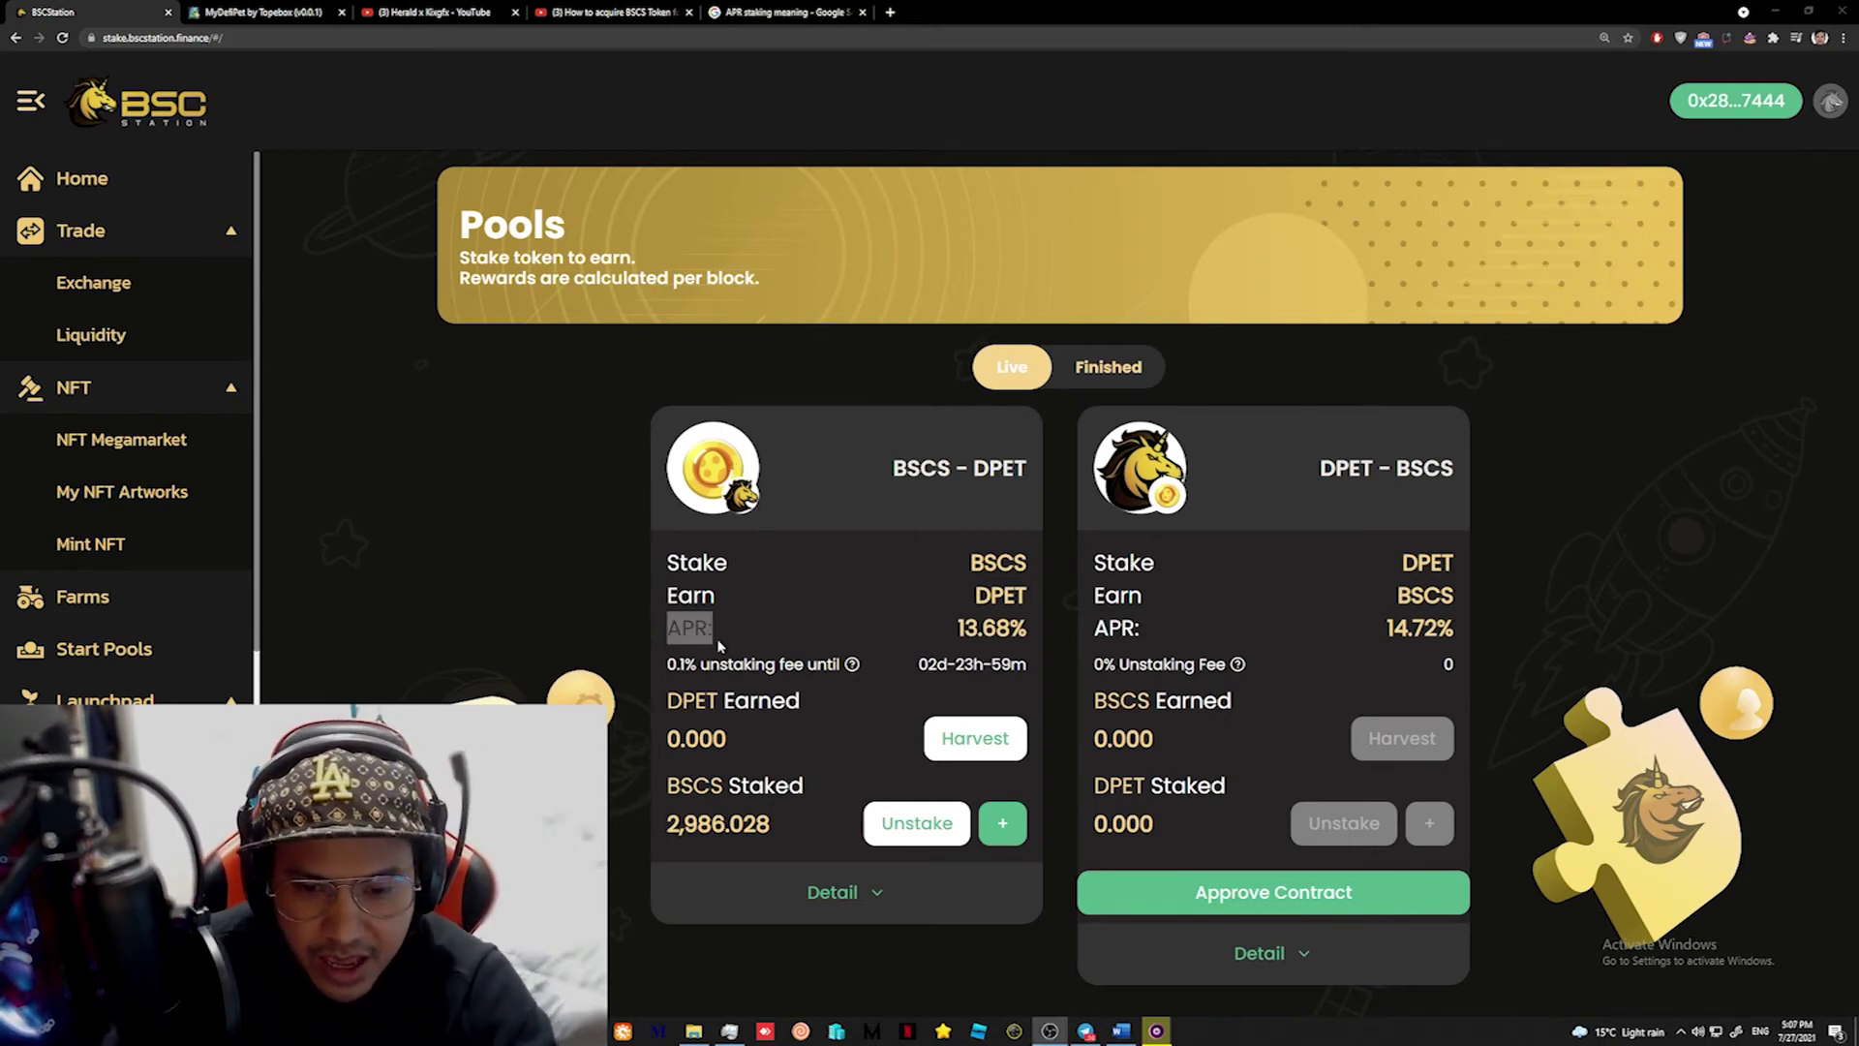
click(674, 636)
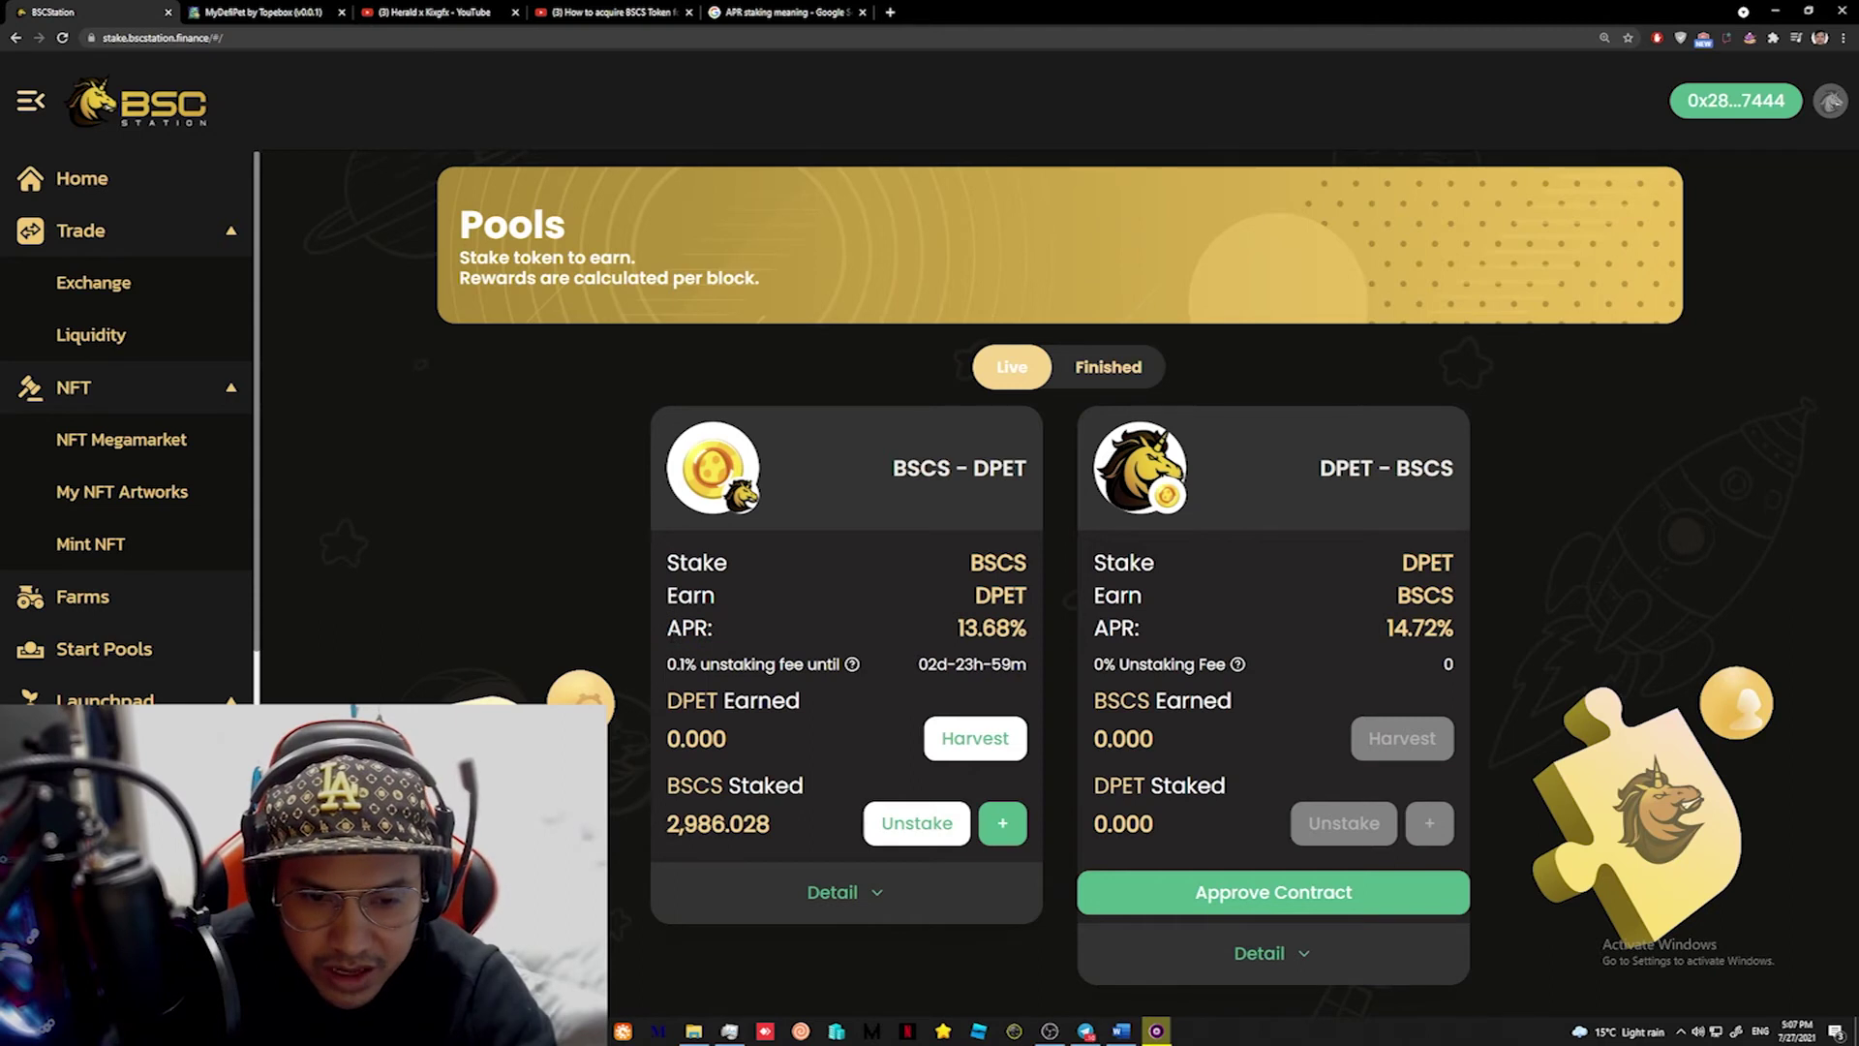
drag(667, 629, 693, 631)
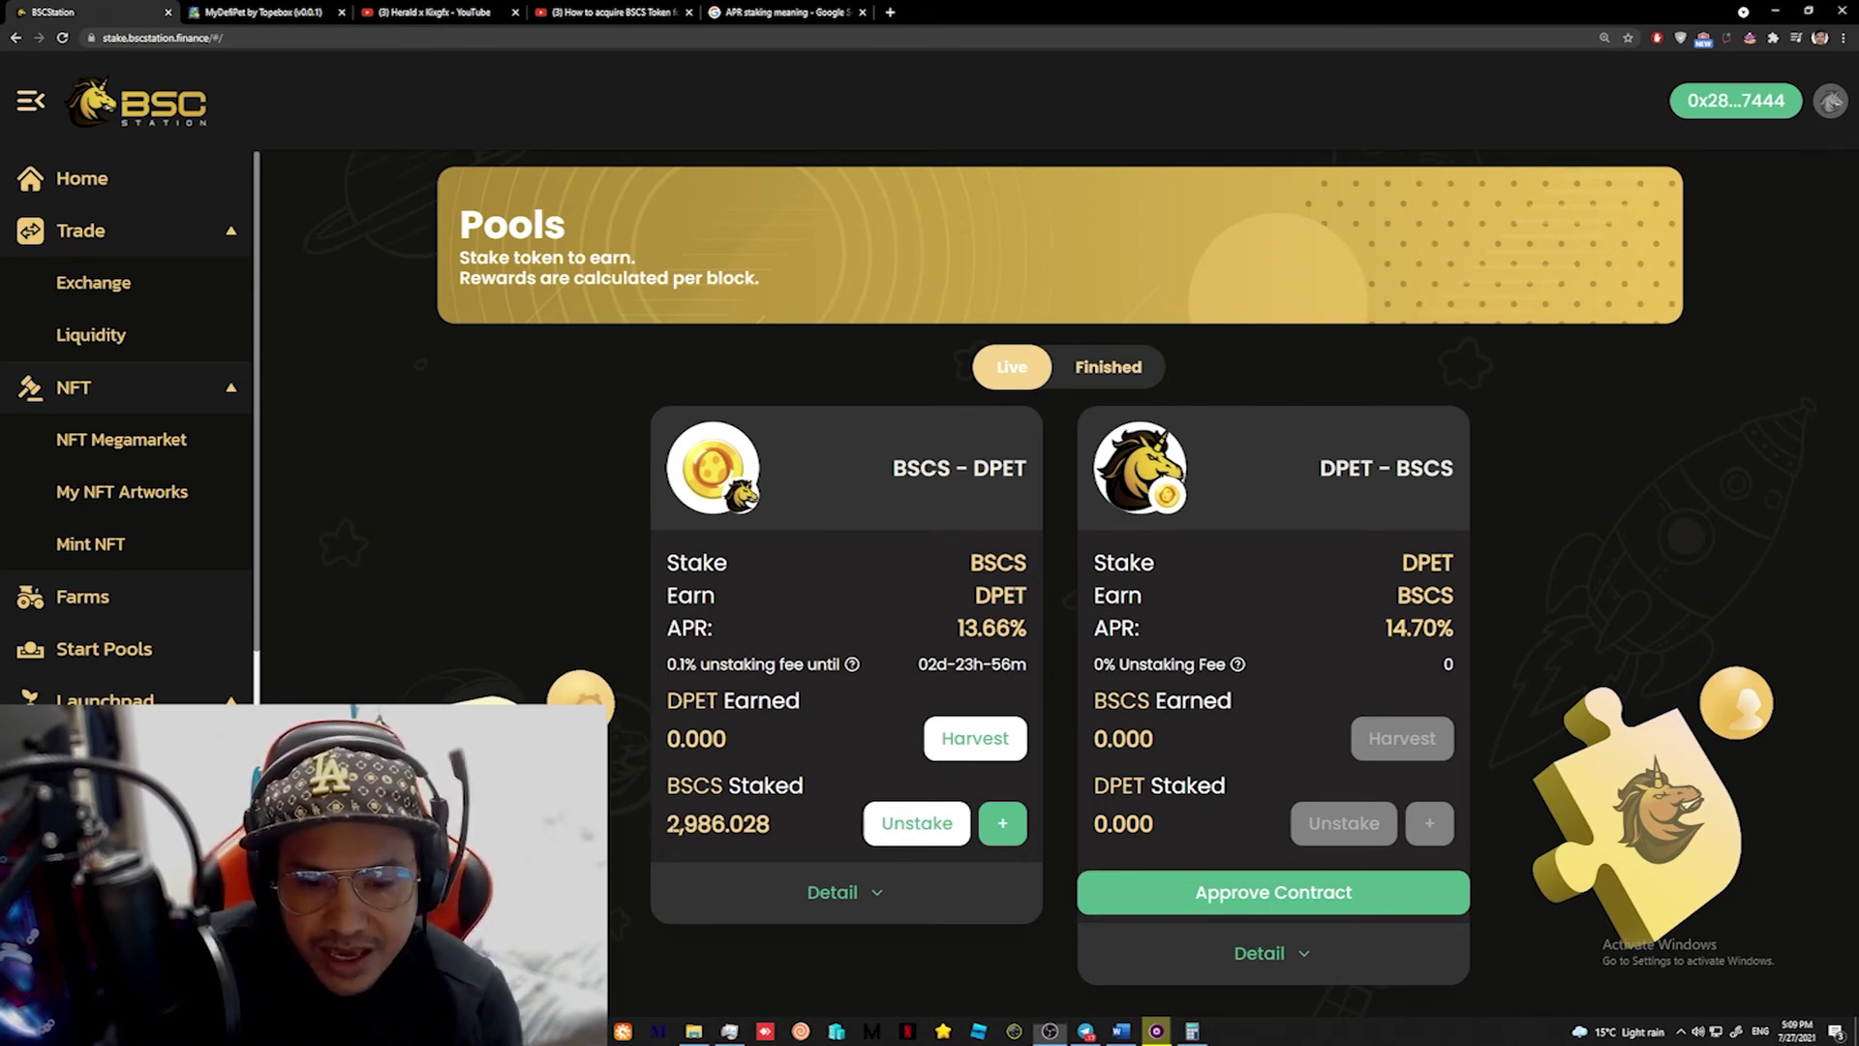
drag(666, 824, 770, 824)
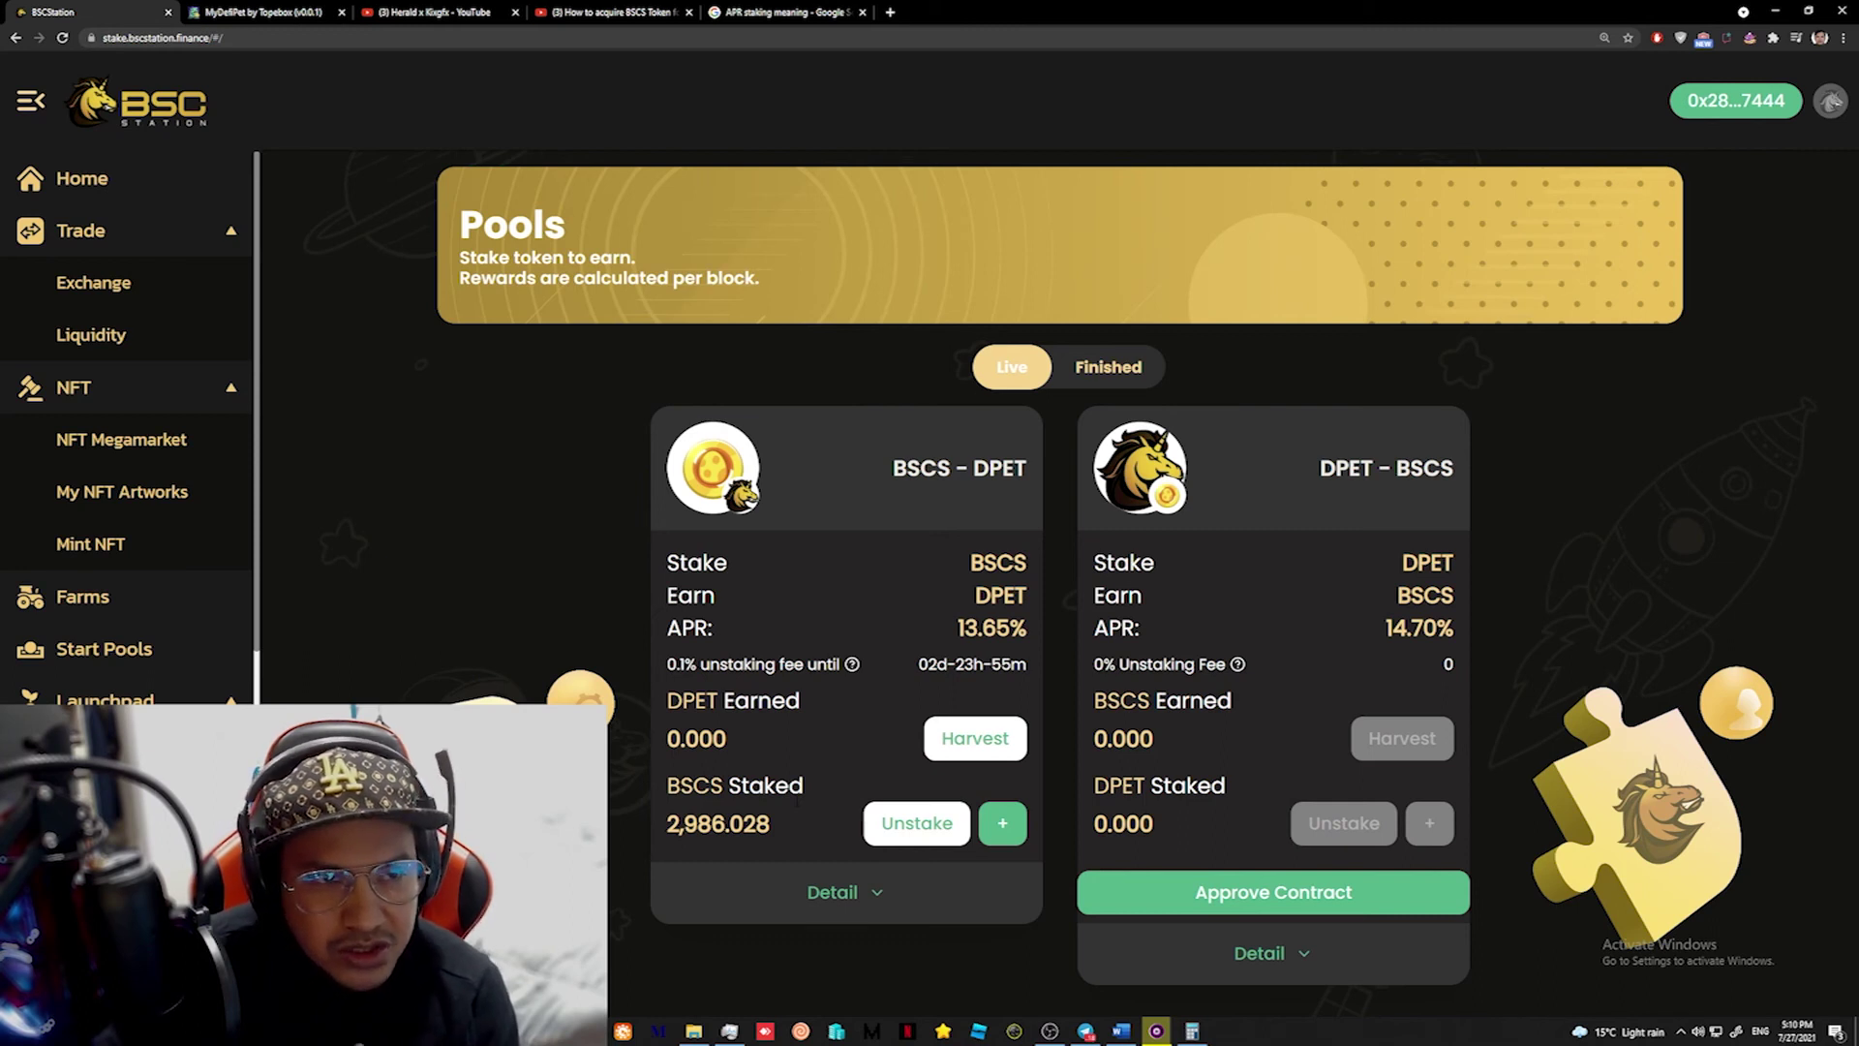
Switch to the My Defi Pet game, view the Staking Center building's information, and return to the island map.
click(259, 11)
click(1143, 601)
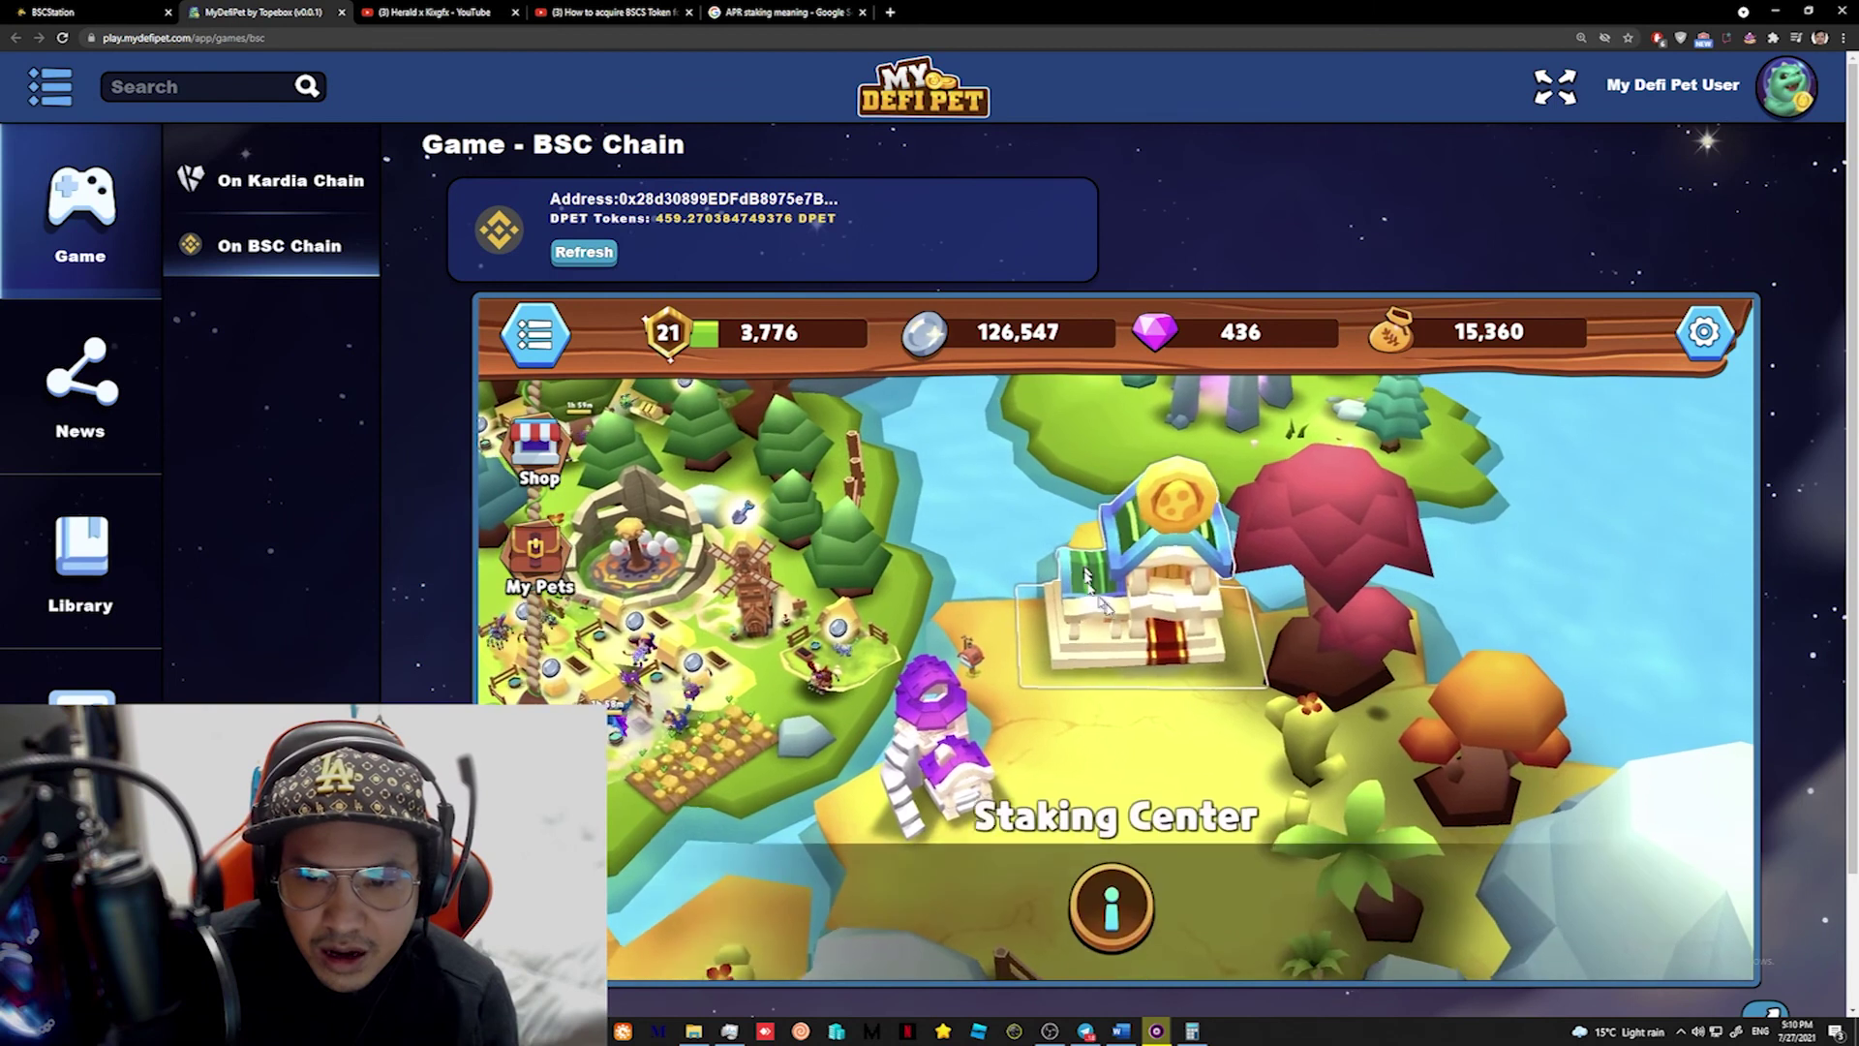
key(ctrl+shift+Tab)
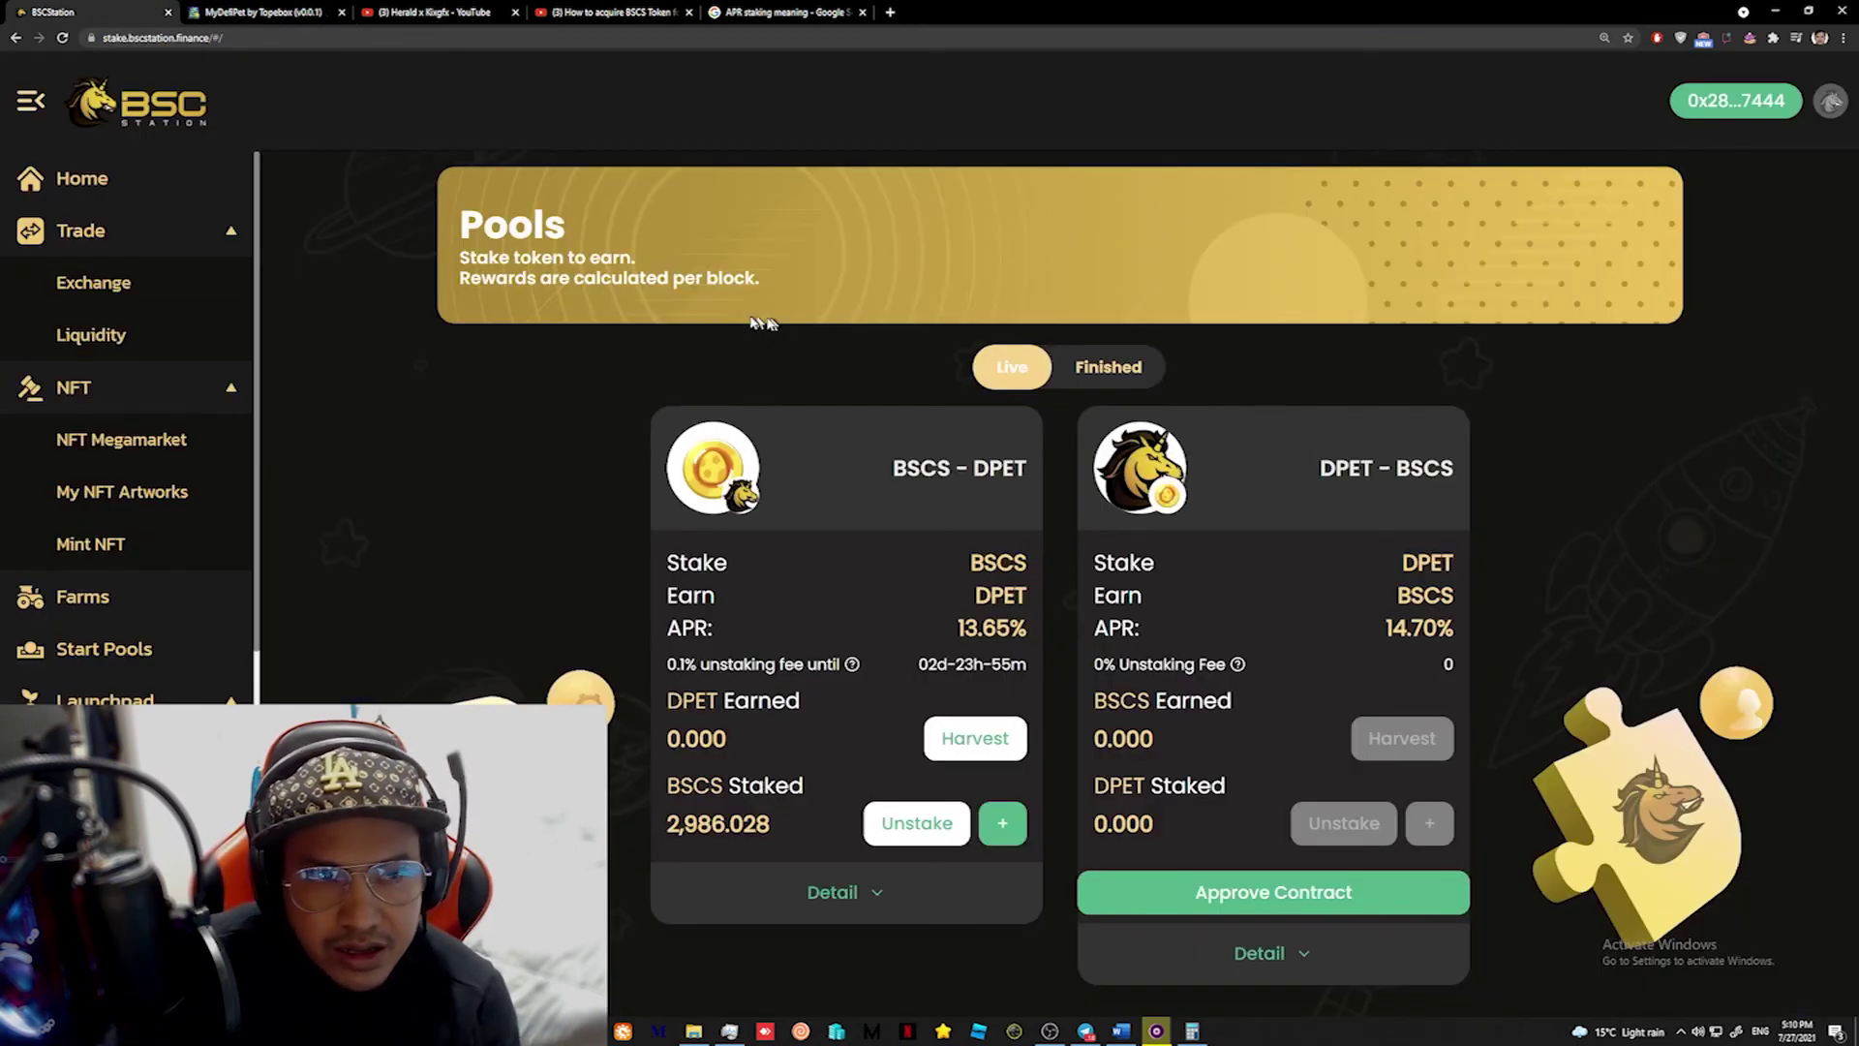
click(260, 11)
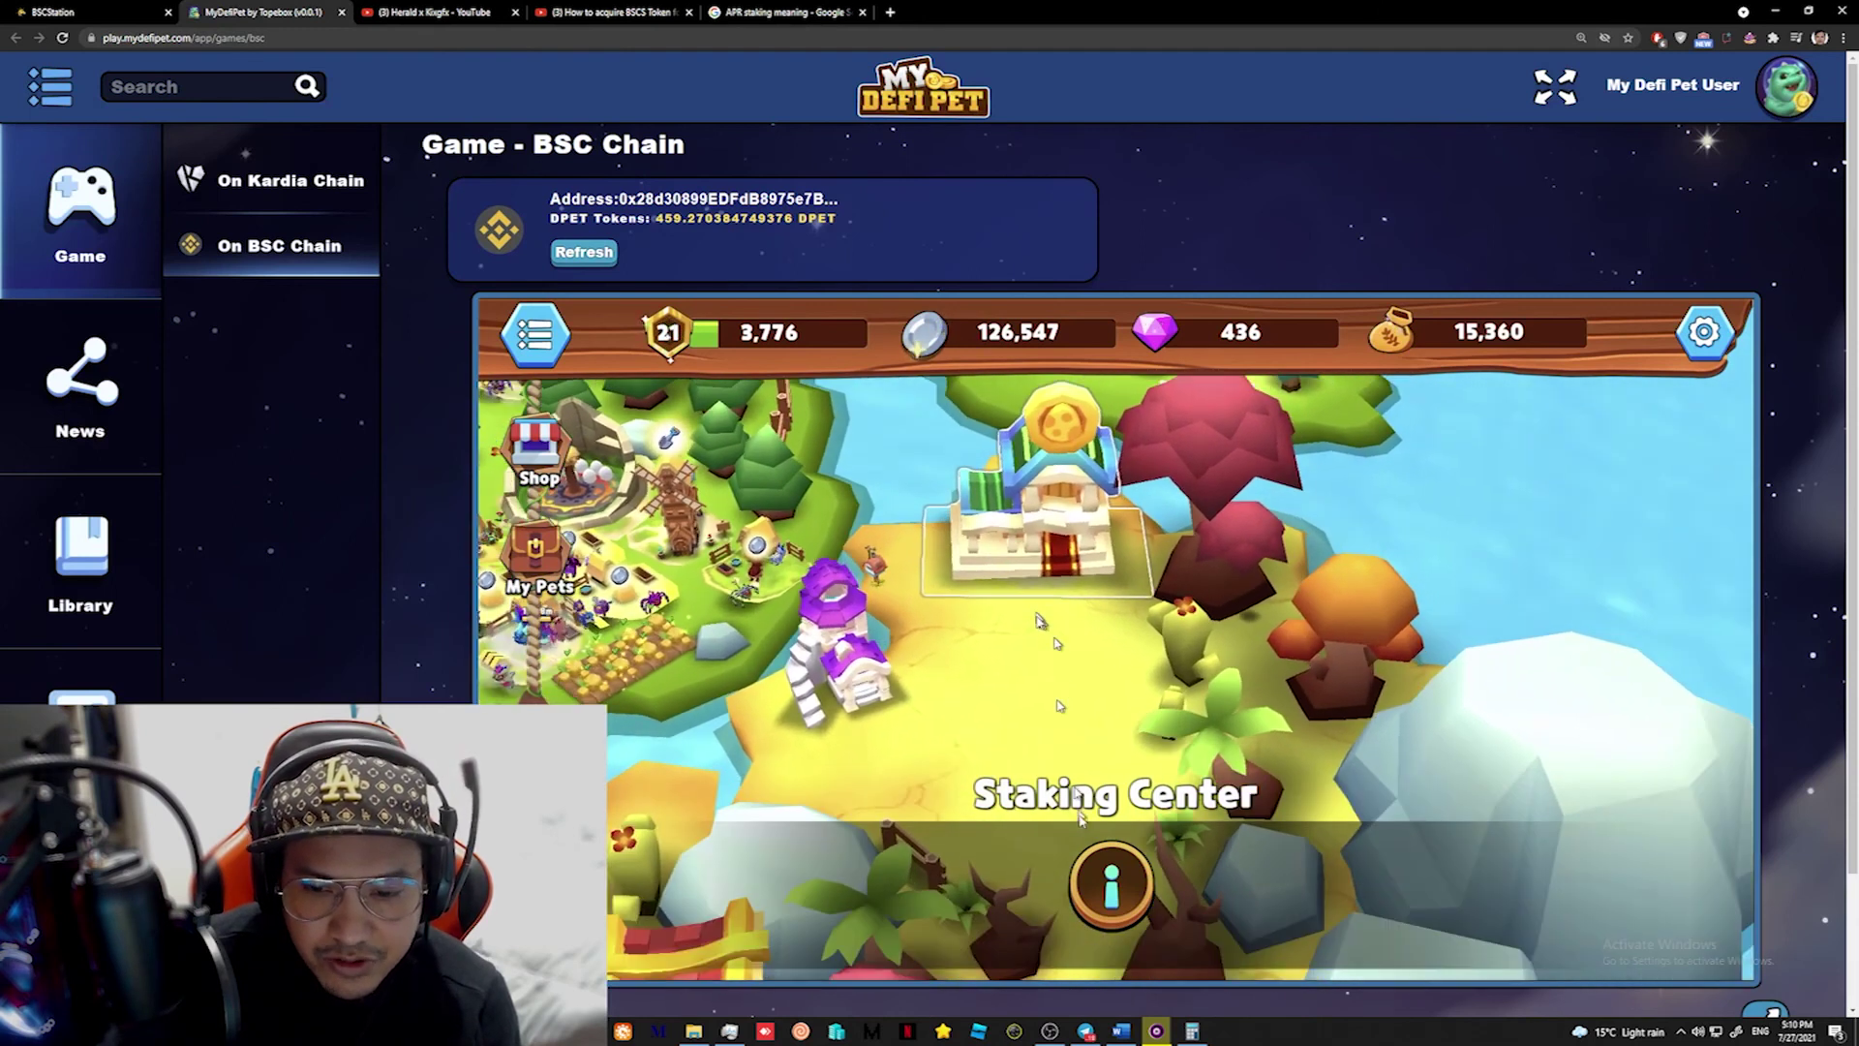
click(1111, 883)
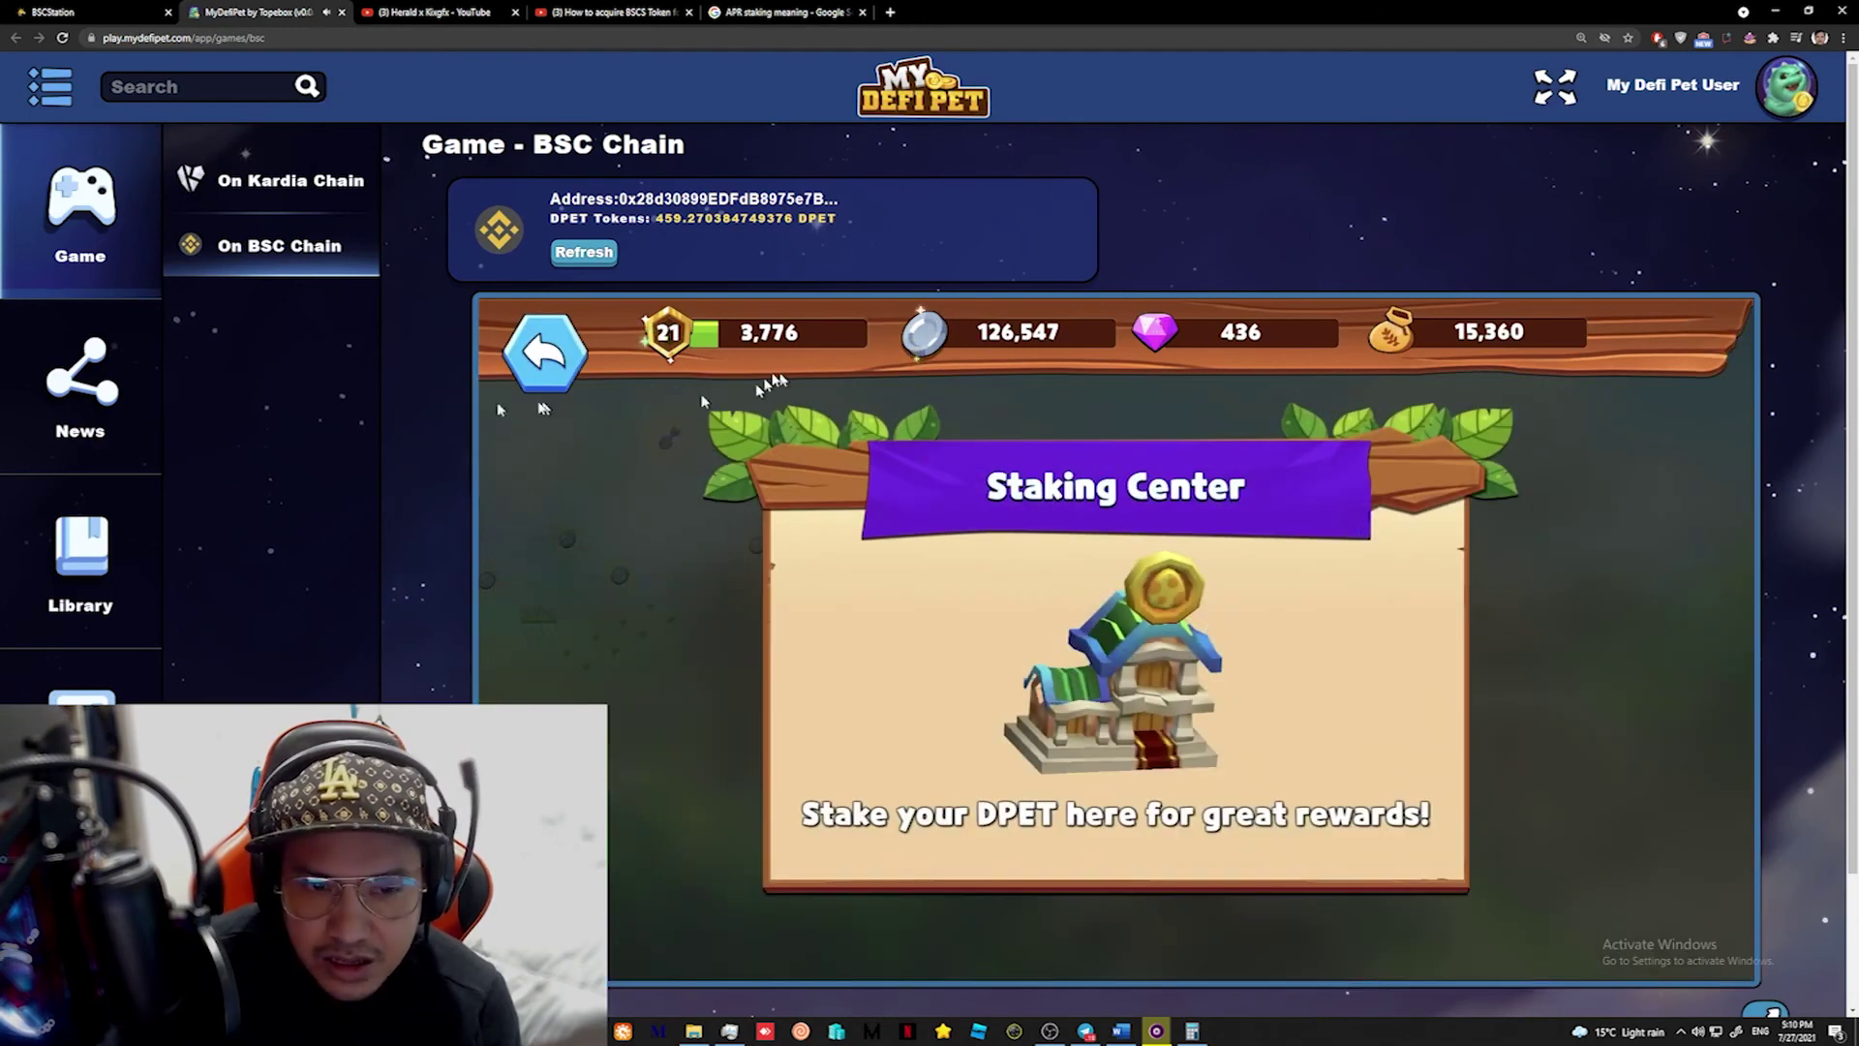
click(544, 353)
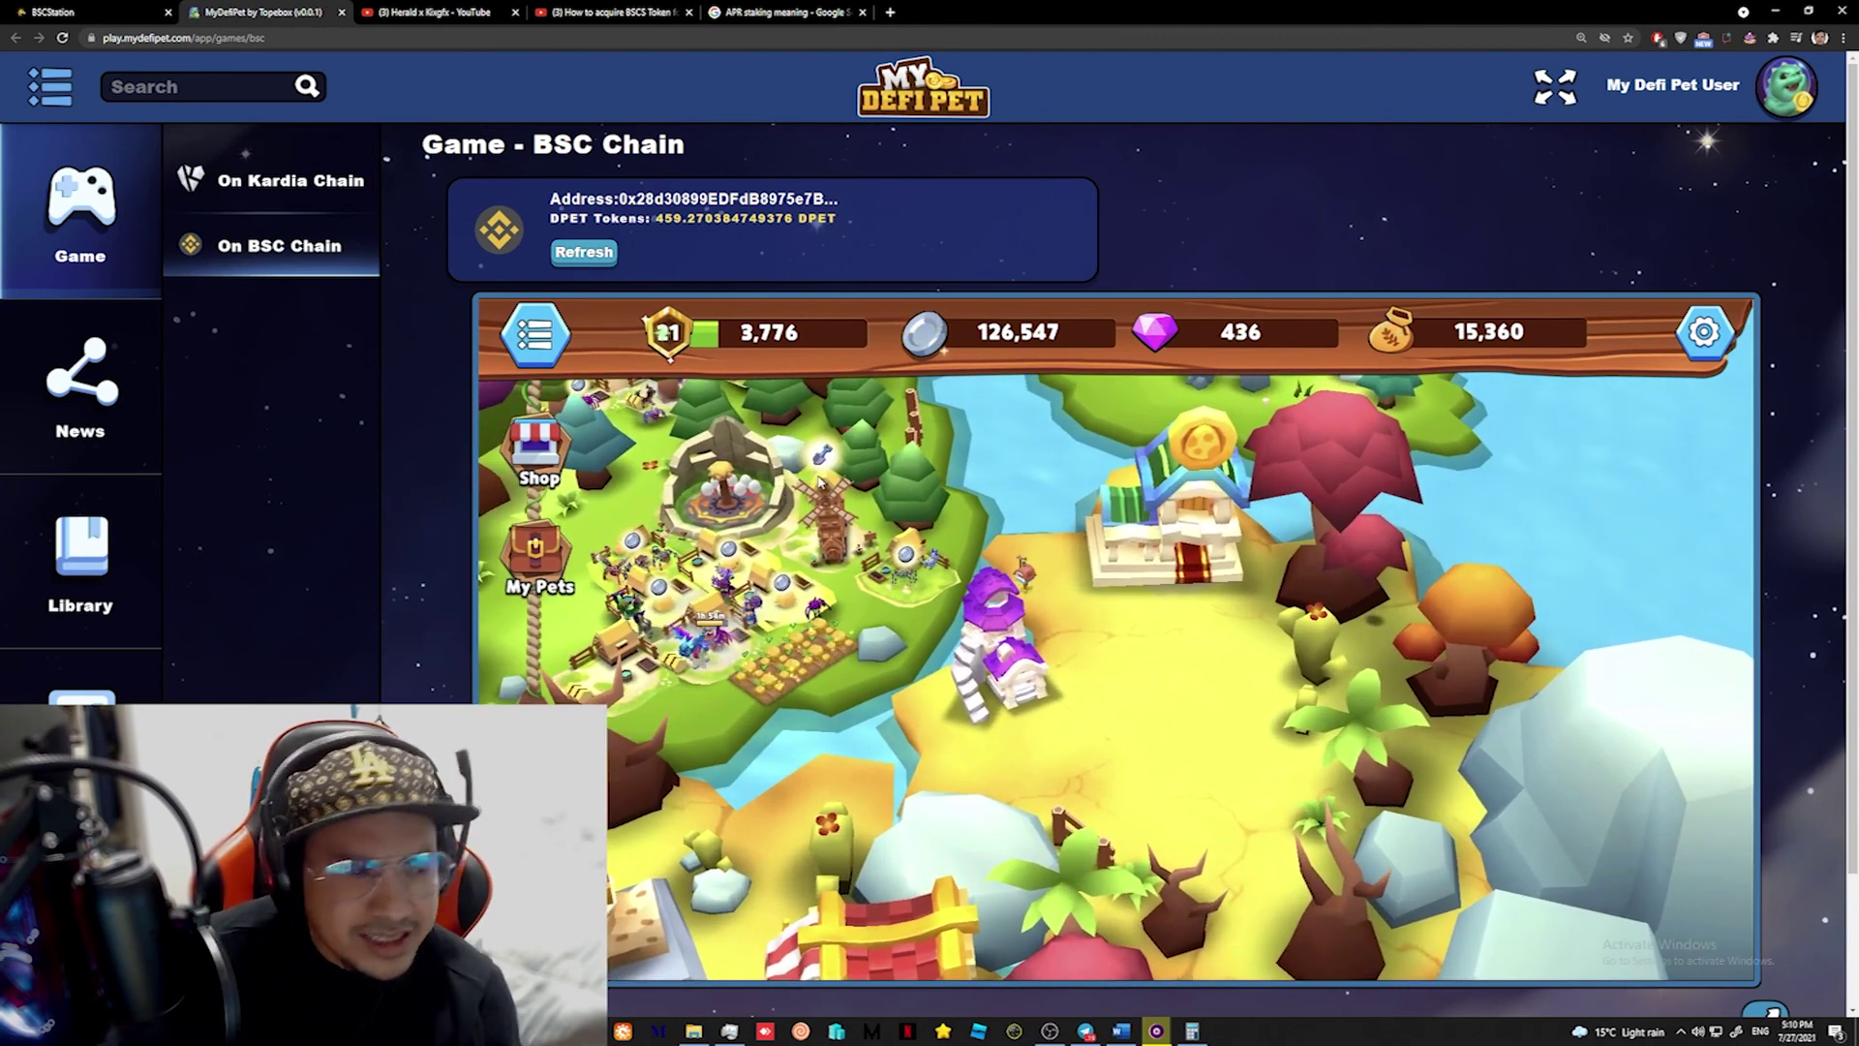
Collect the pets' coins and harvest the crops on the My Defi Pet island, checking the BSCStation Pools page briefly.
click(802, 602)
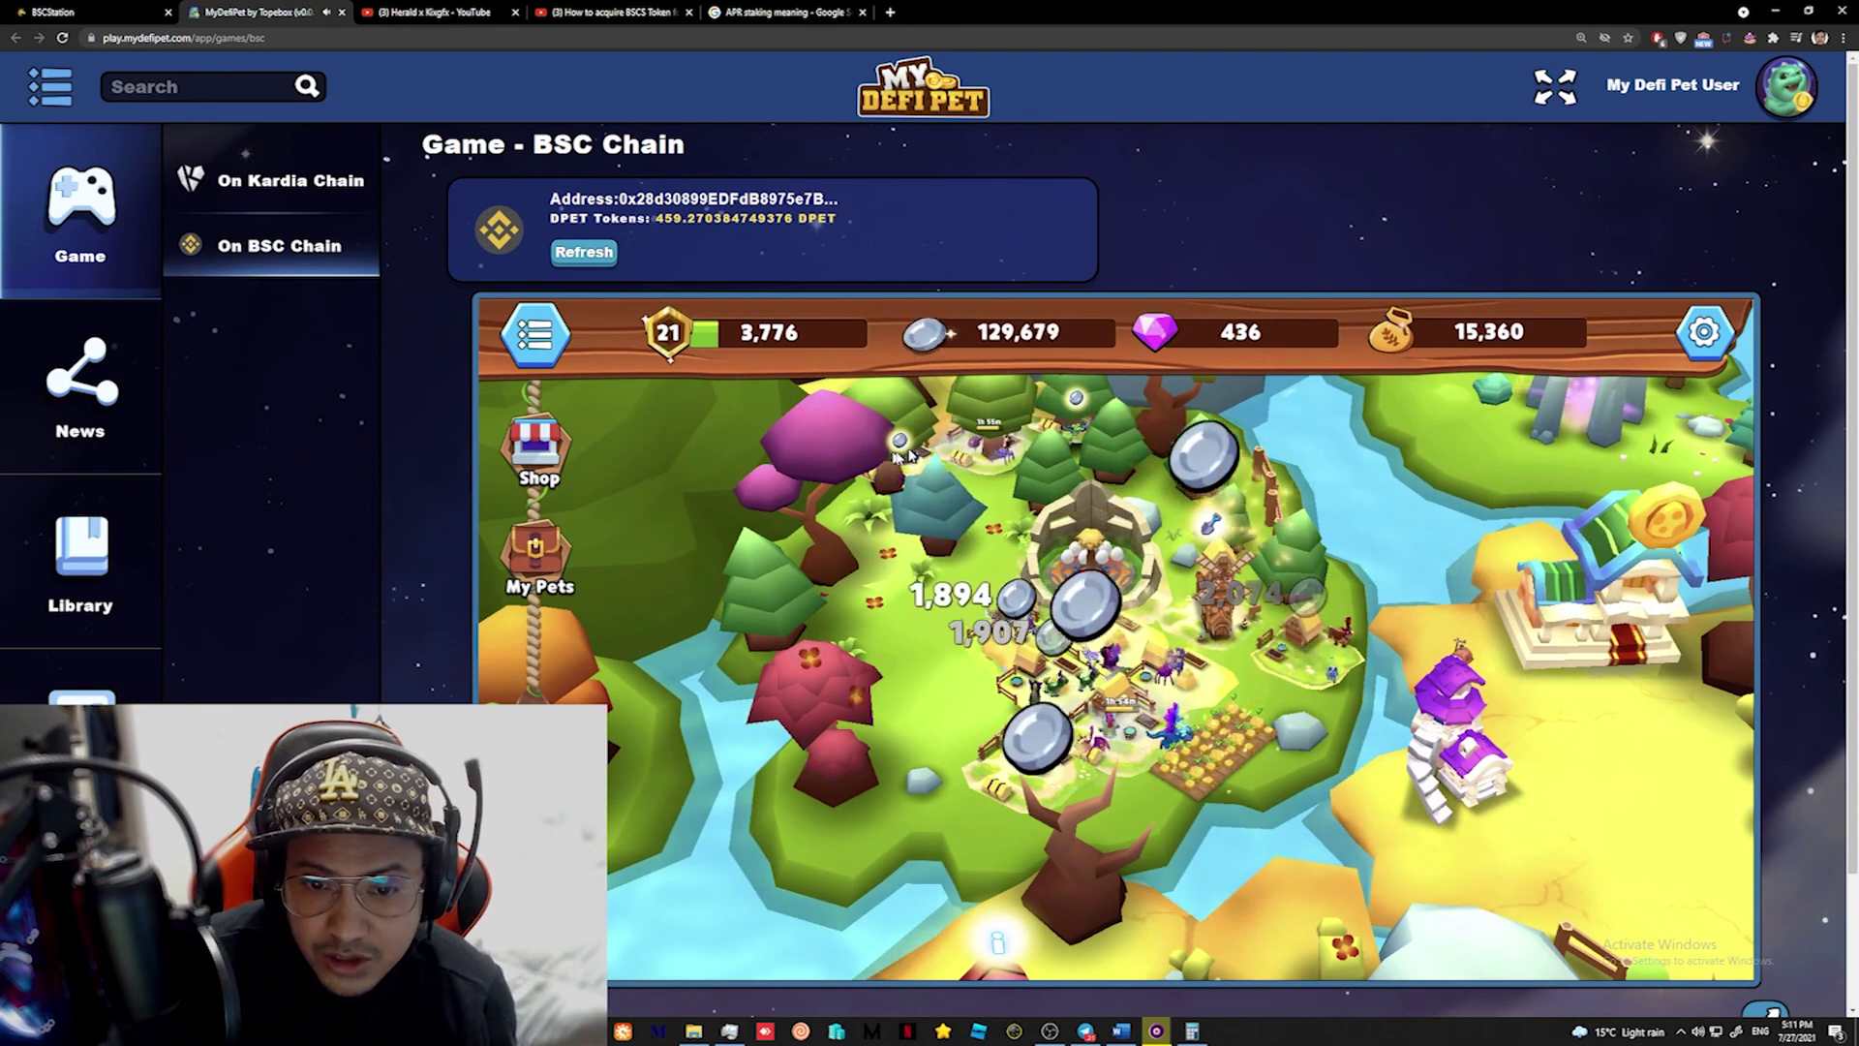
drag(1124, 596, 993, 616)
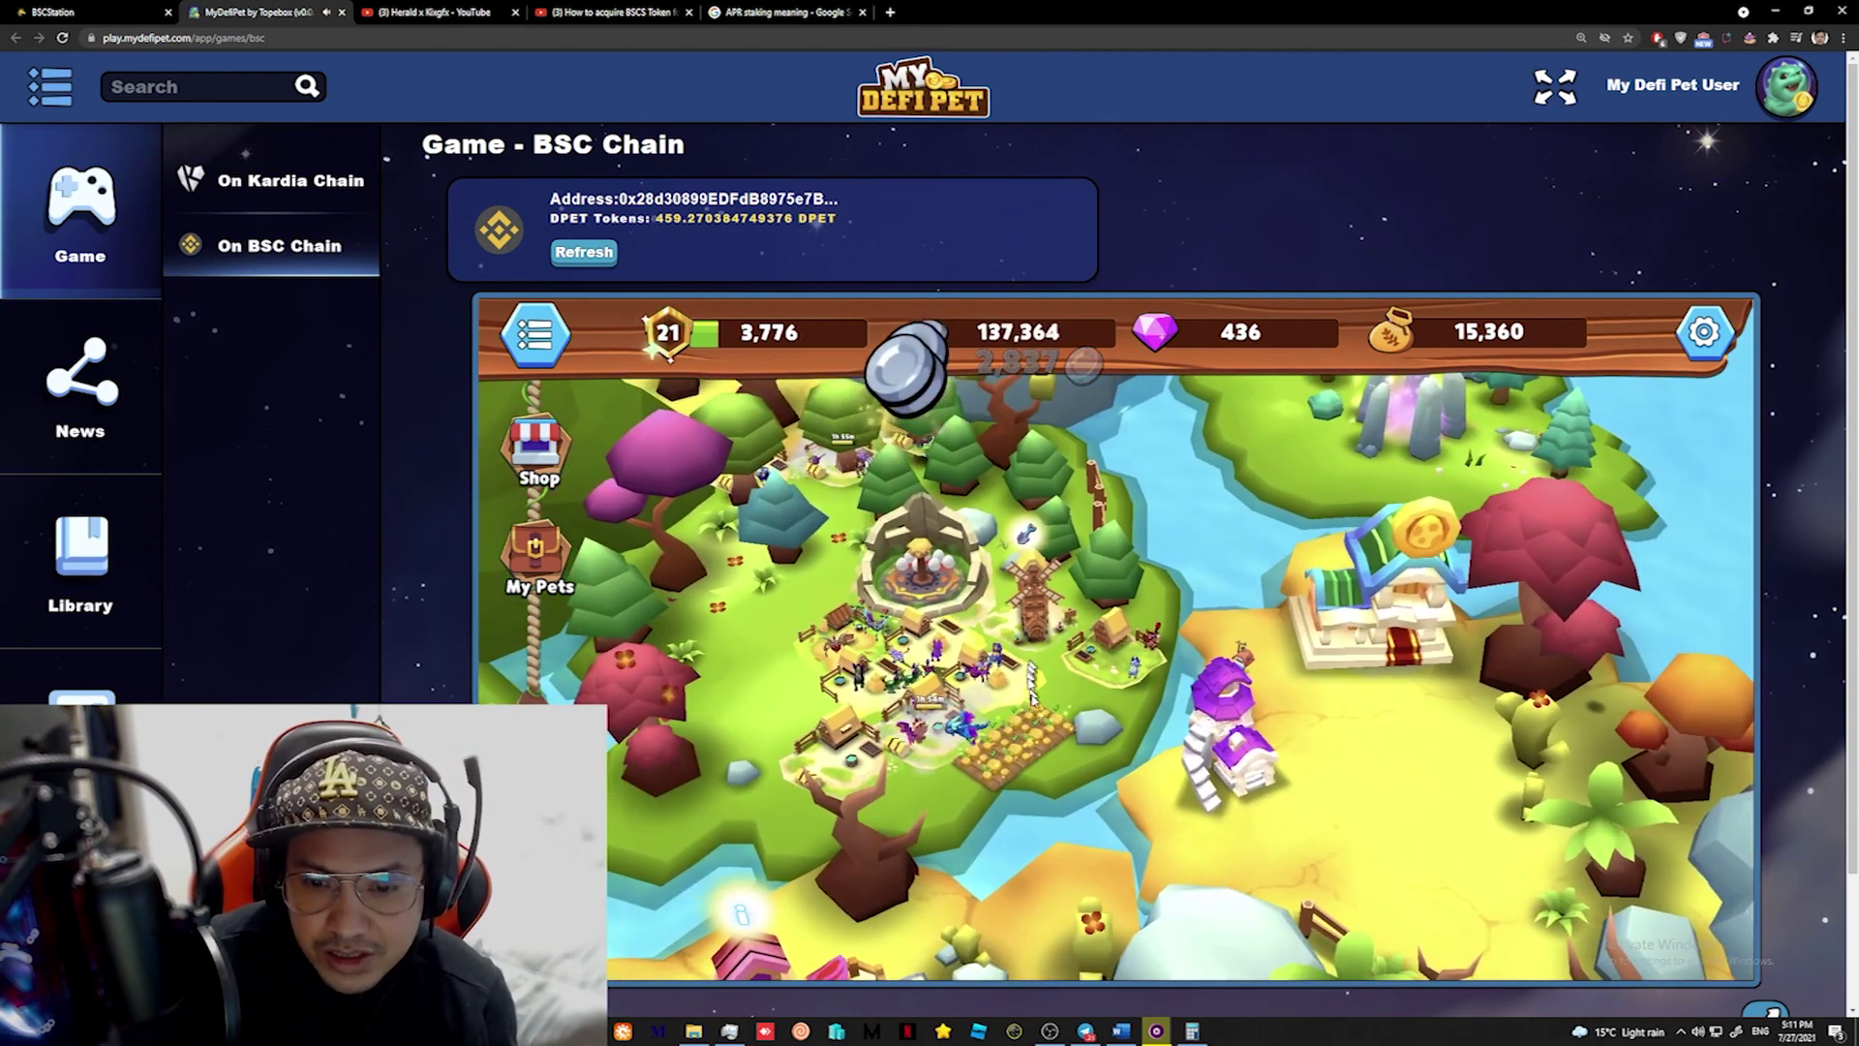
drag(992, 617, 804, 431)
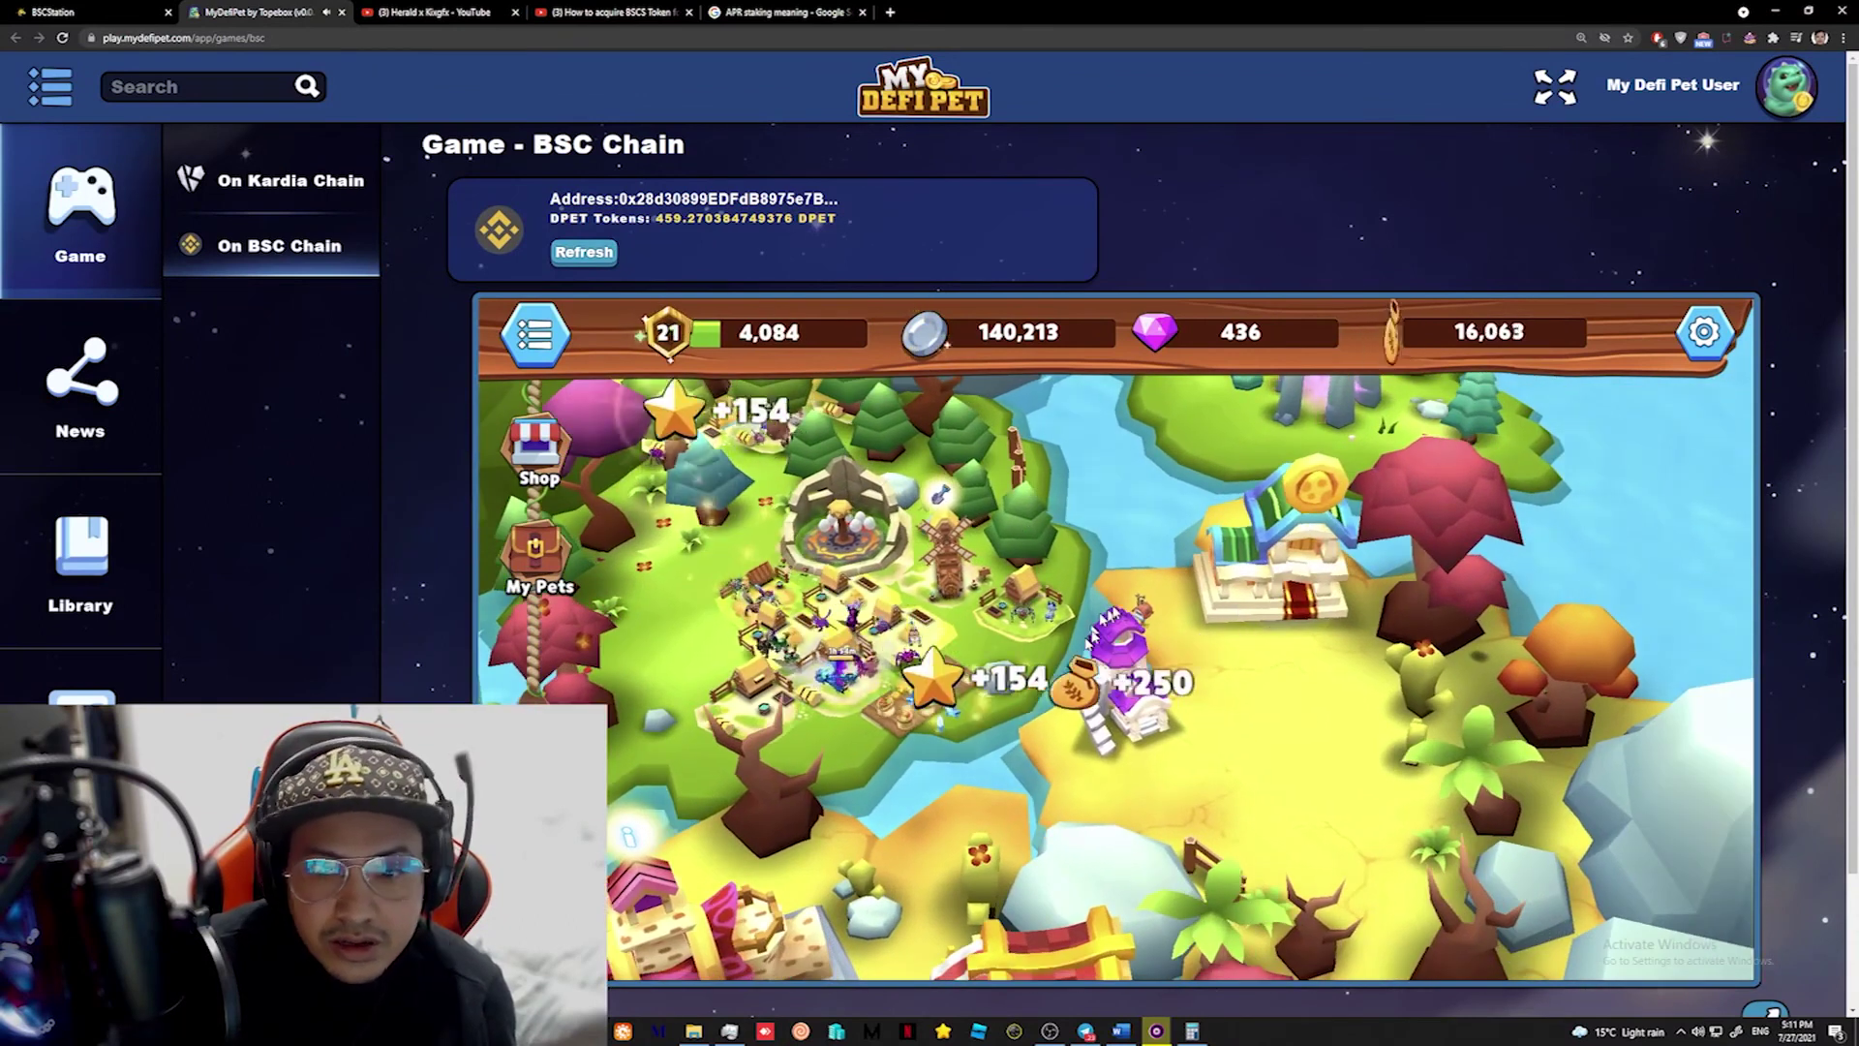
key(ctrl+shift+Tab)
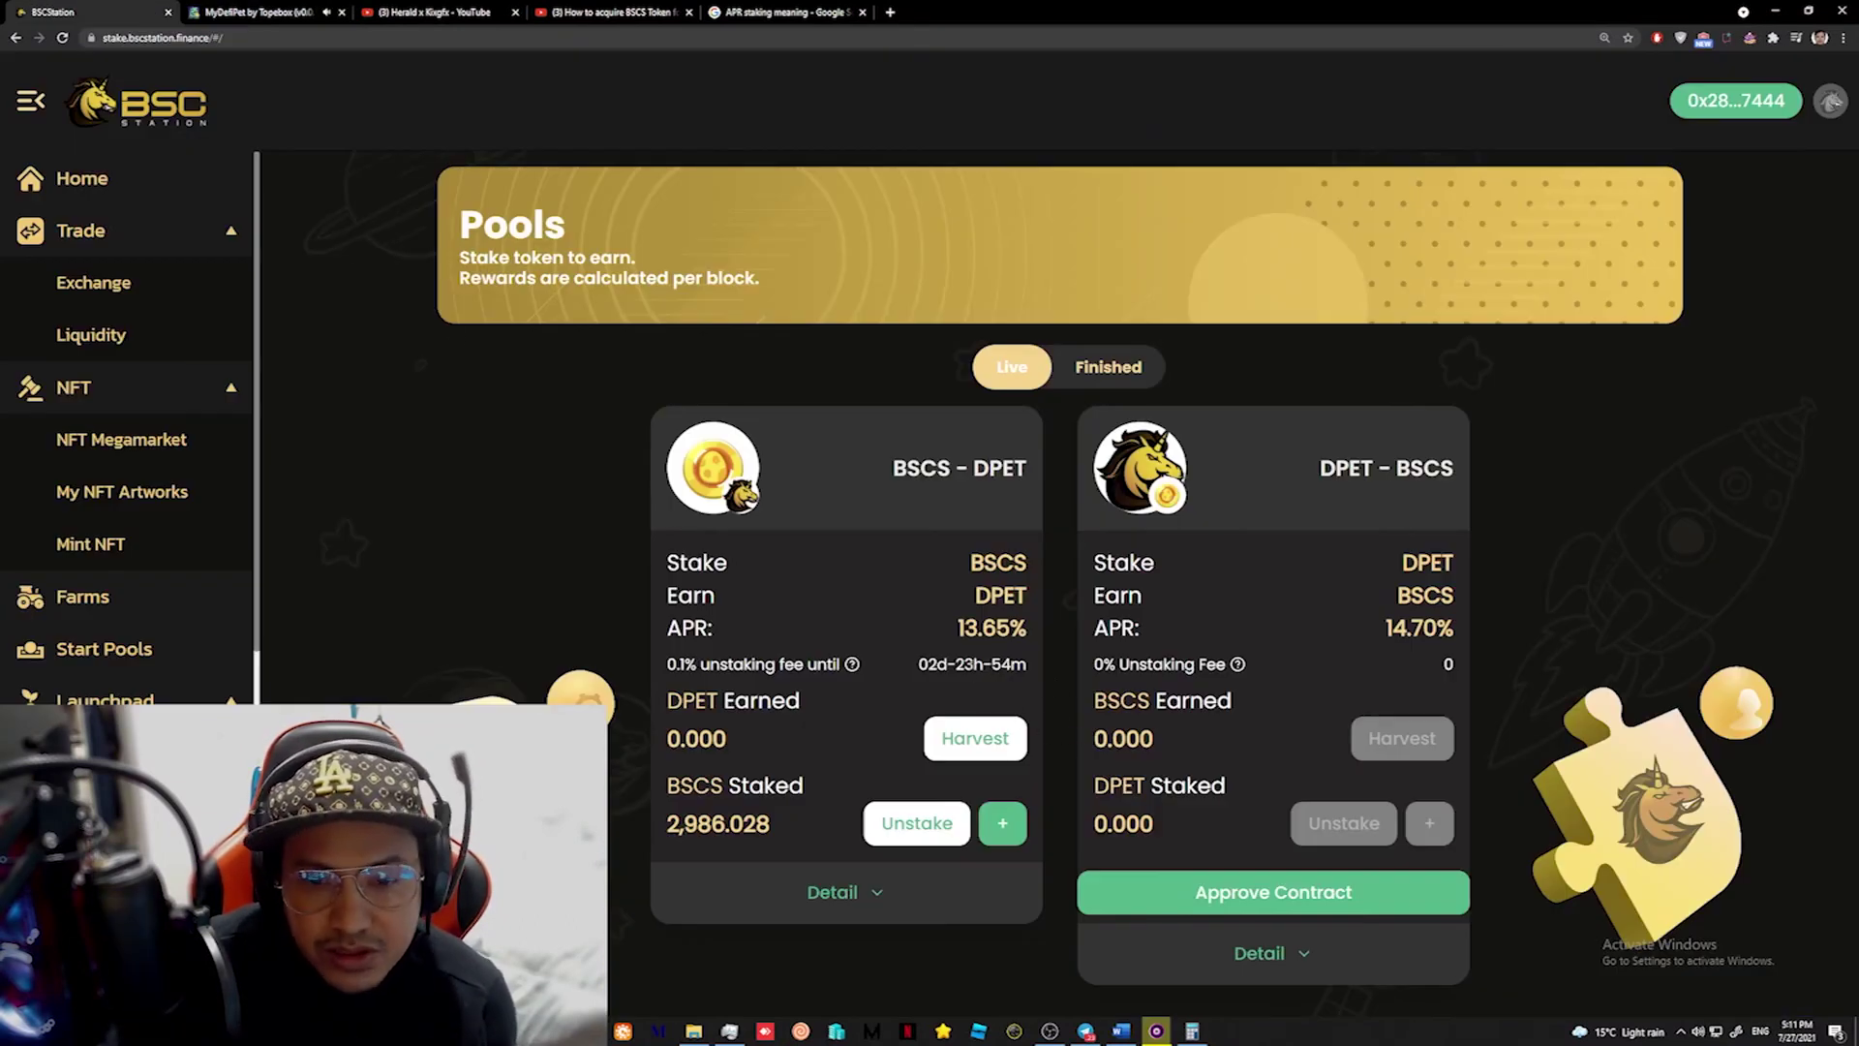
key(ctrl+Tab)
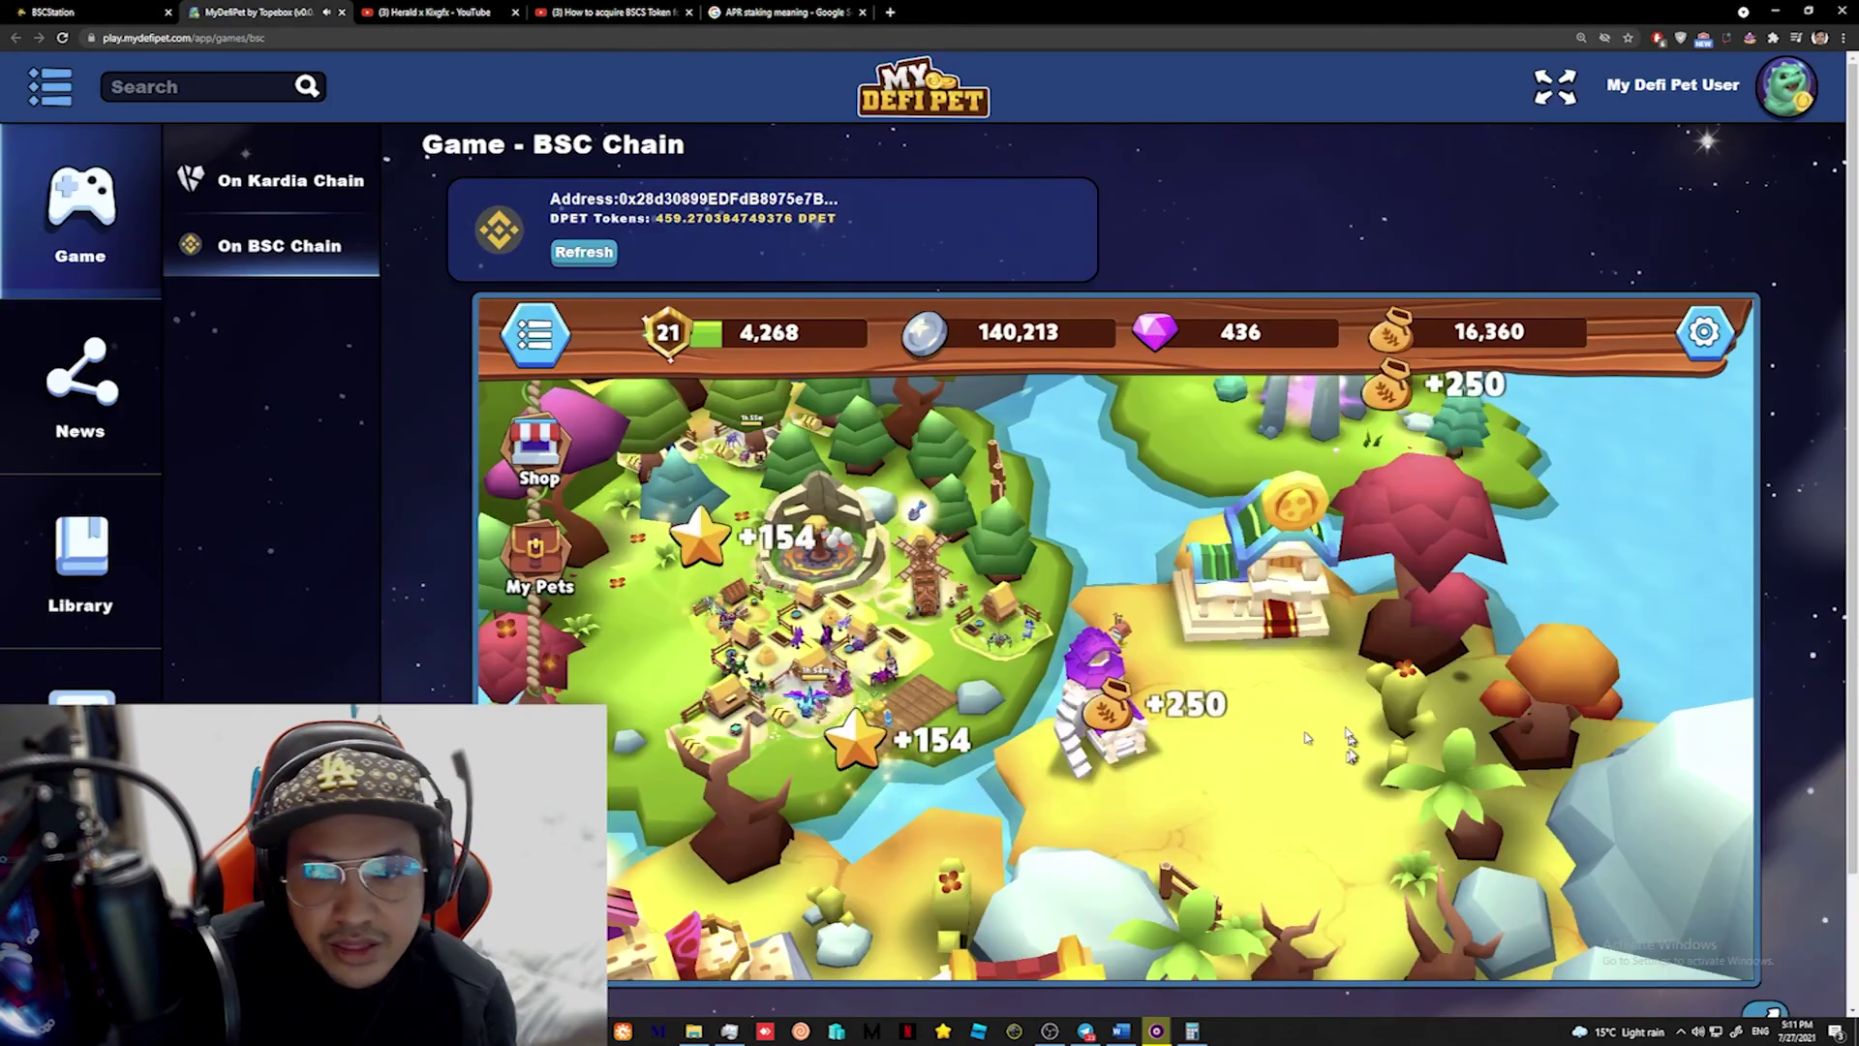